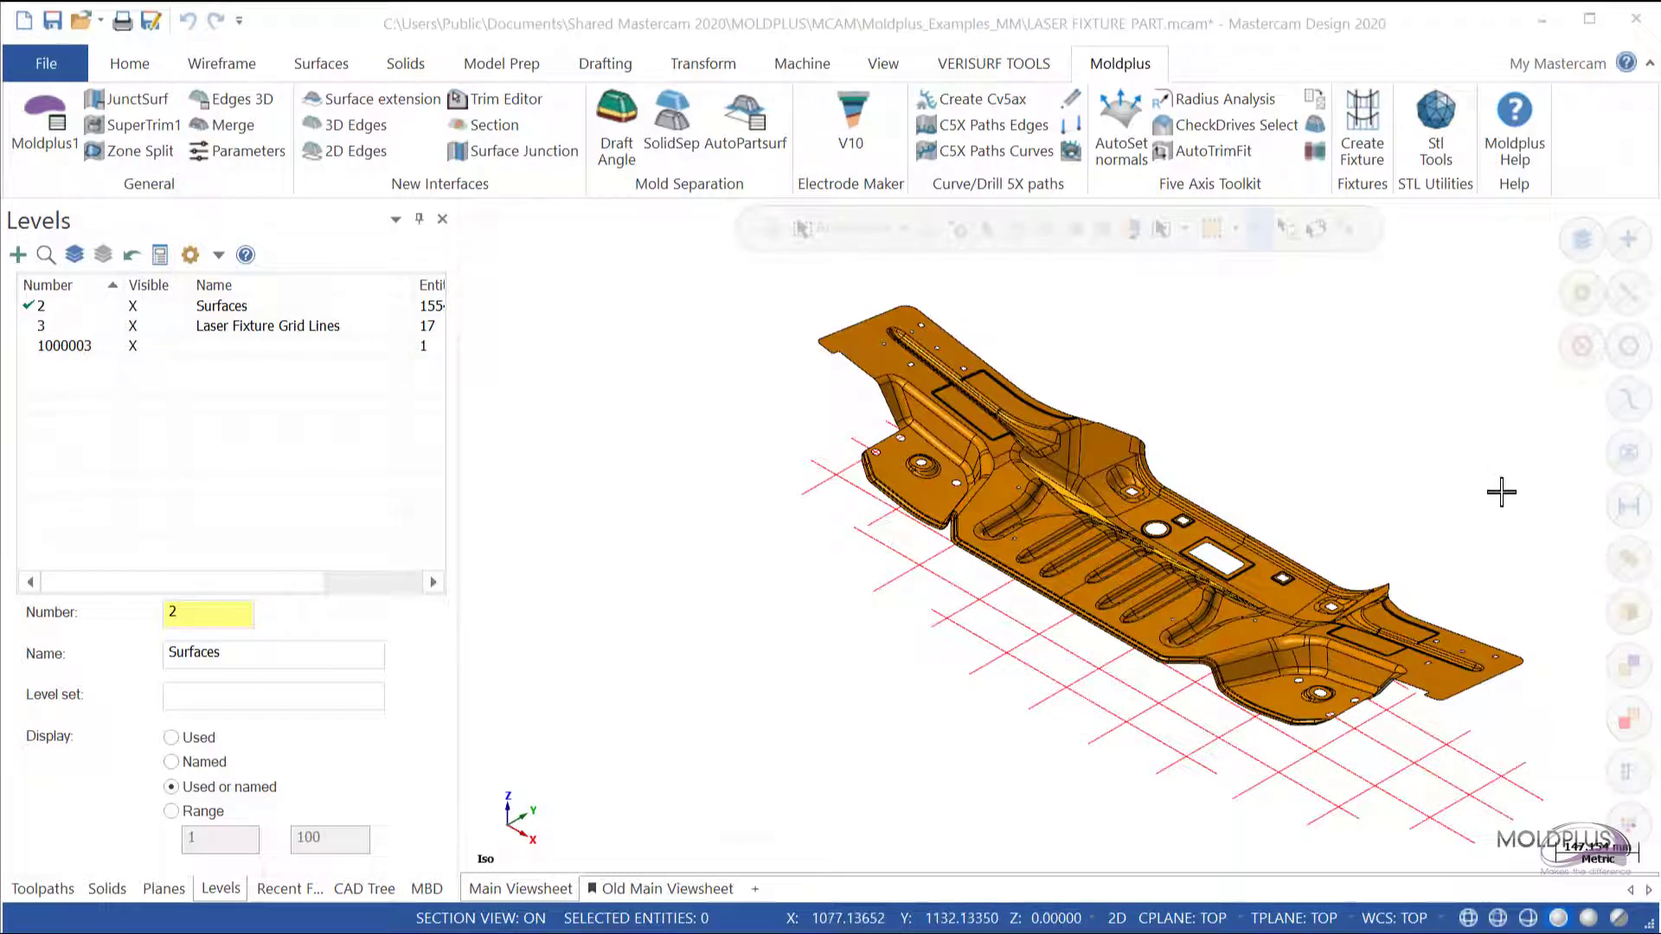
Start the Create Fixture command and hide the Laser Fixture Grid Lines level
{"action": "left_click", "coordinate": [1365, 143]}
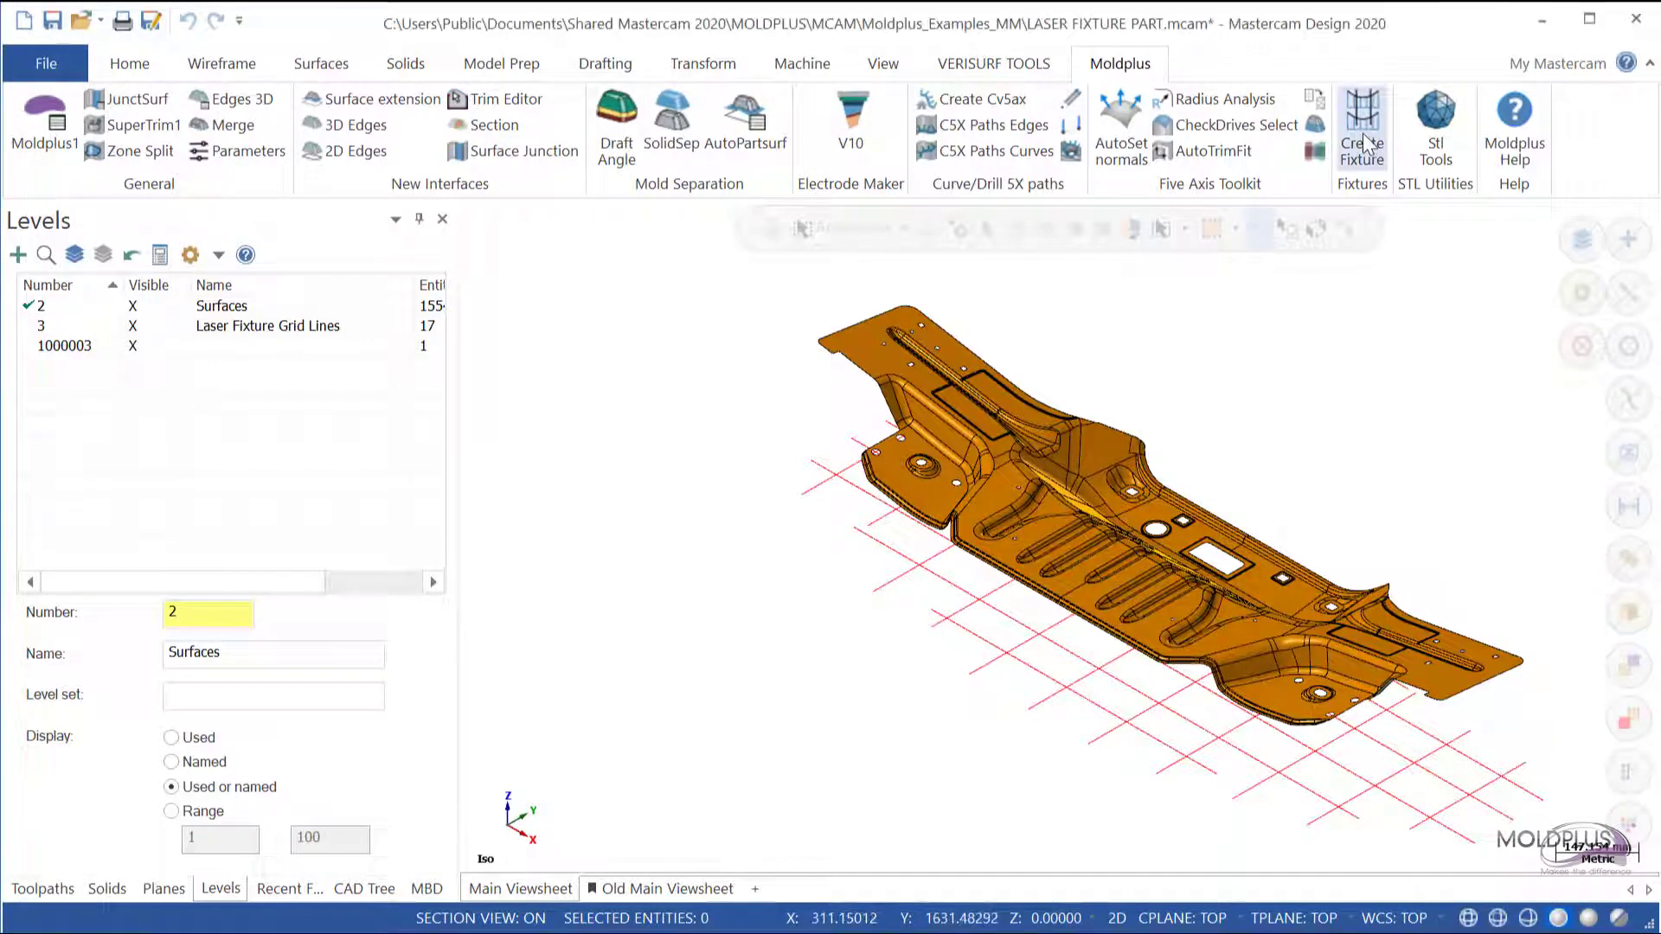
{"action": "left_click_drag", "start_coordinate": [312, 434], "coordinate": [362, 357]}
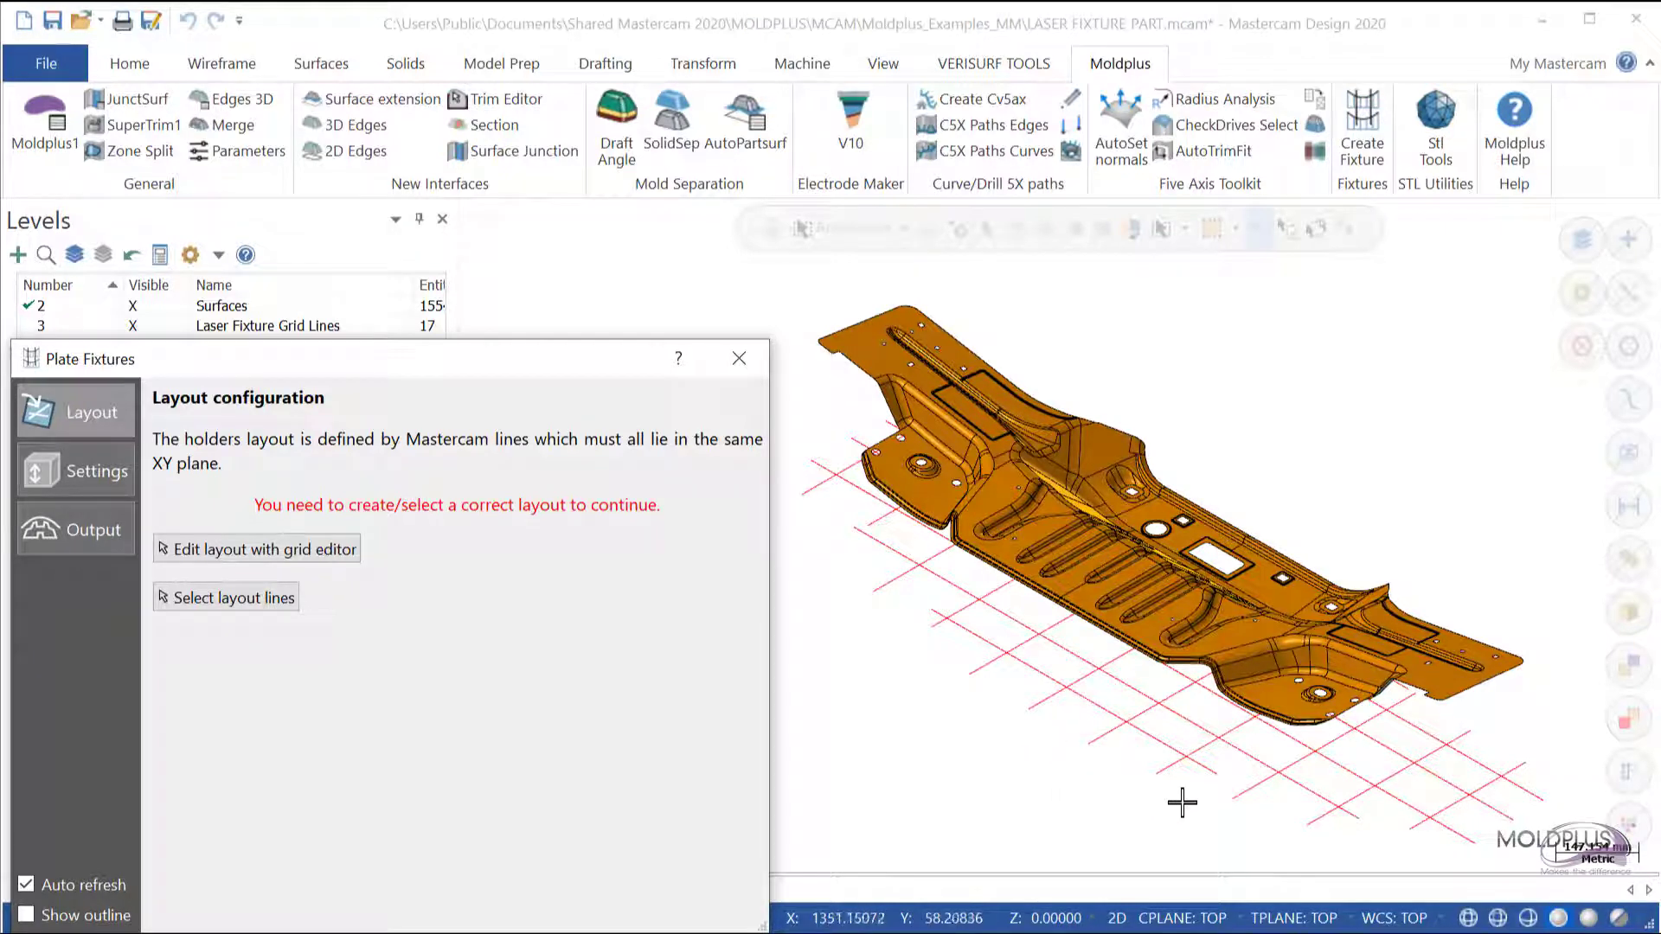
{"action": "scroll", "coordinate": [1125, 719], "scroll_direction": "down", "scroll_amount": 2}
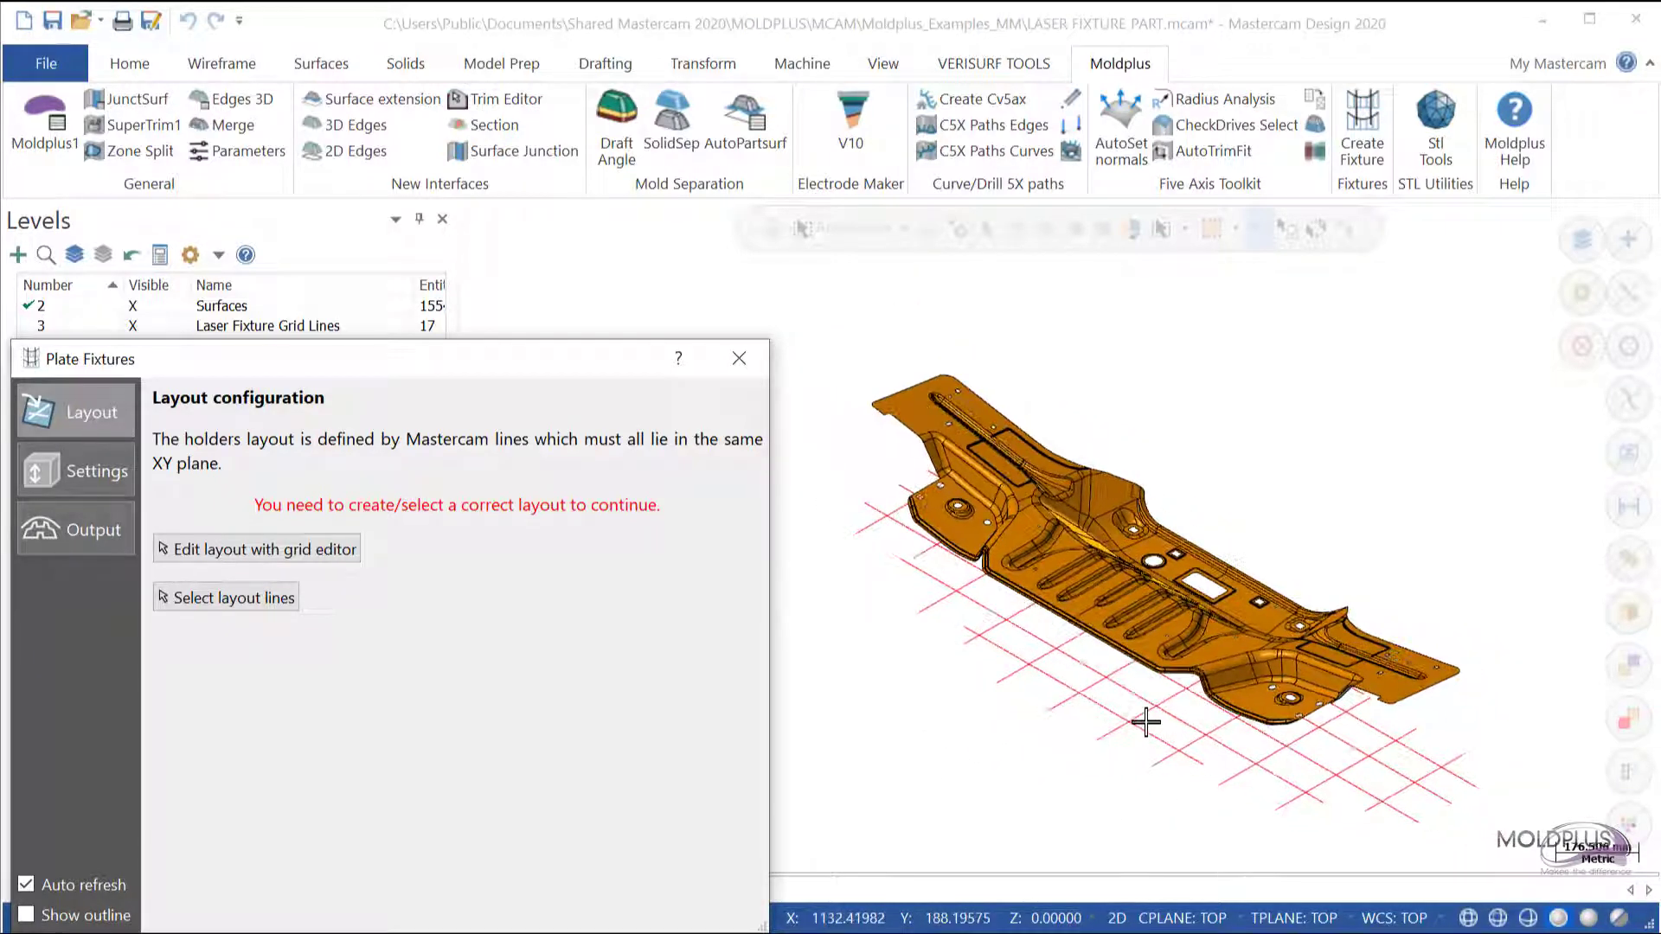
{"action": "scroll", "coordinate": [1147, 722], "scroll_direction": "down", "scroll_amount": 1}
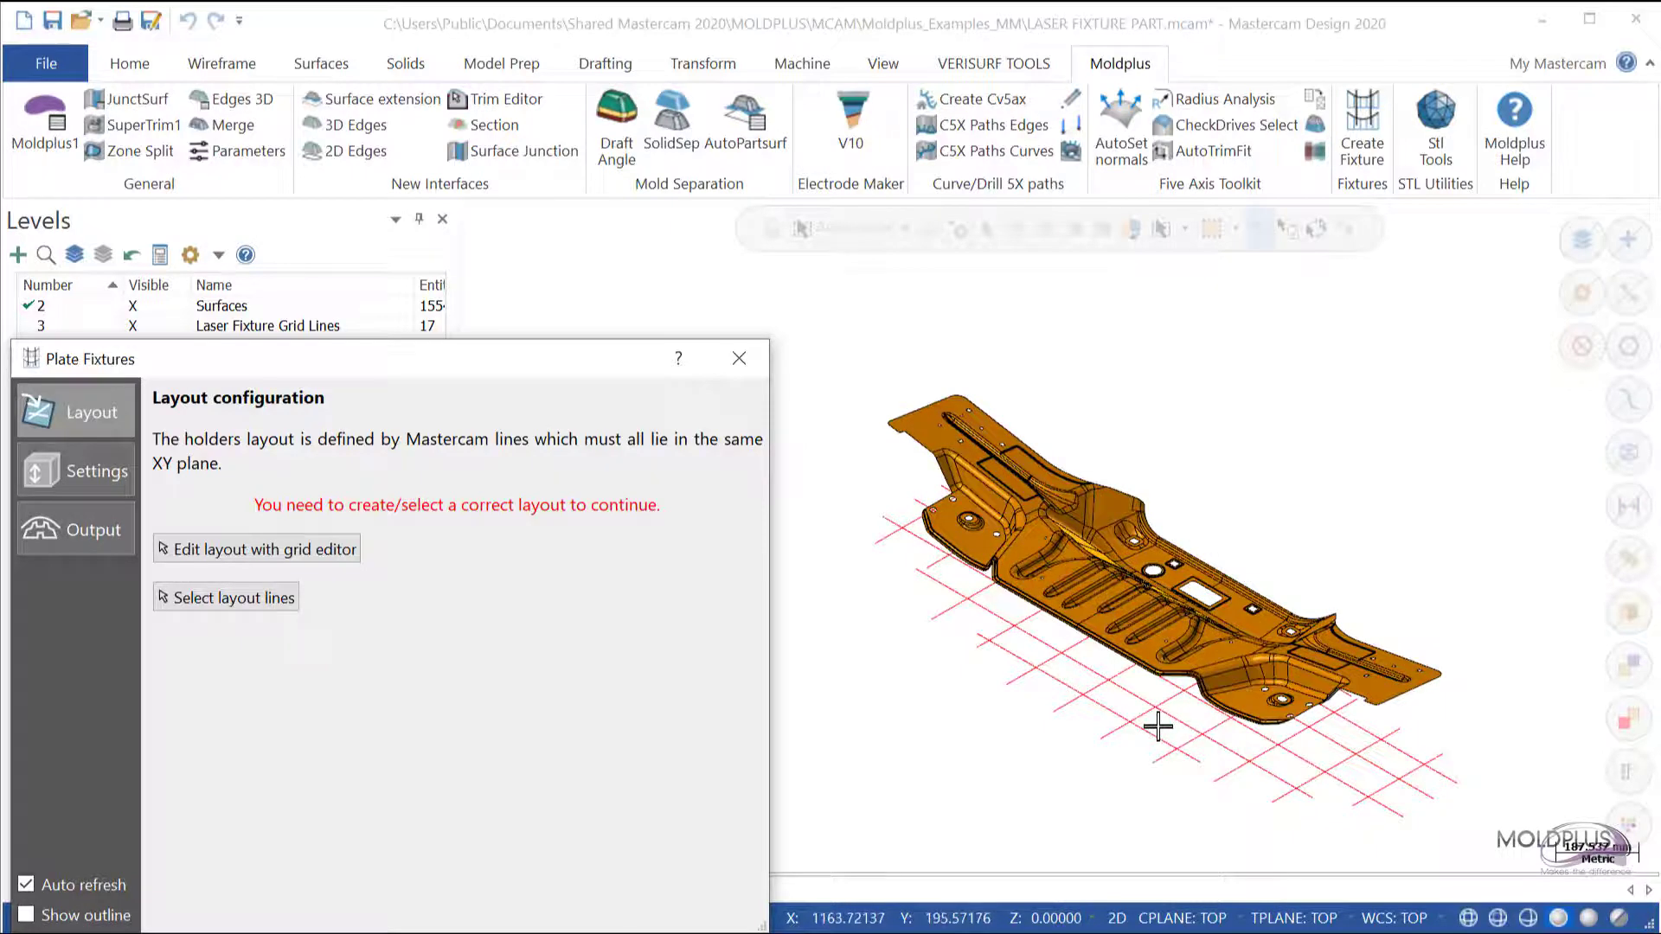
{"action": "middle_click_drag", "start_coordinate": [1027, 679], "coordinate": [1305, 560]}
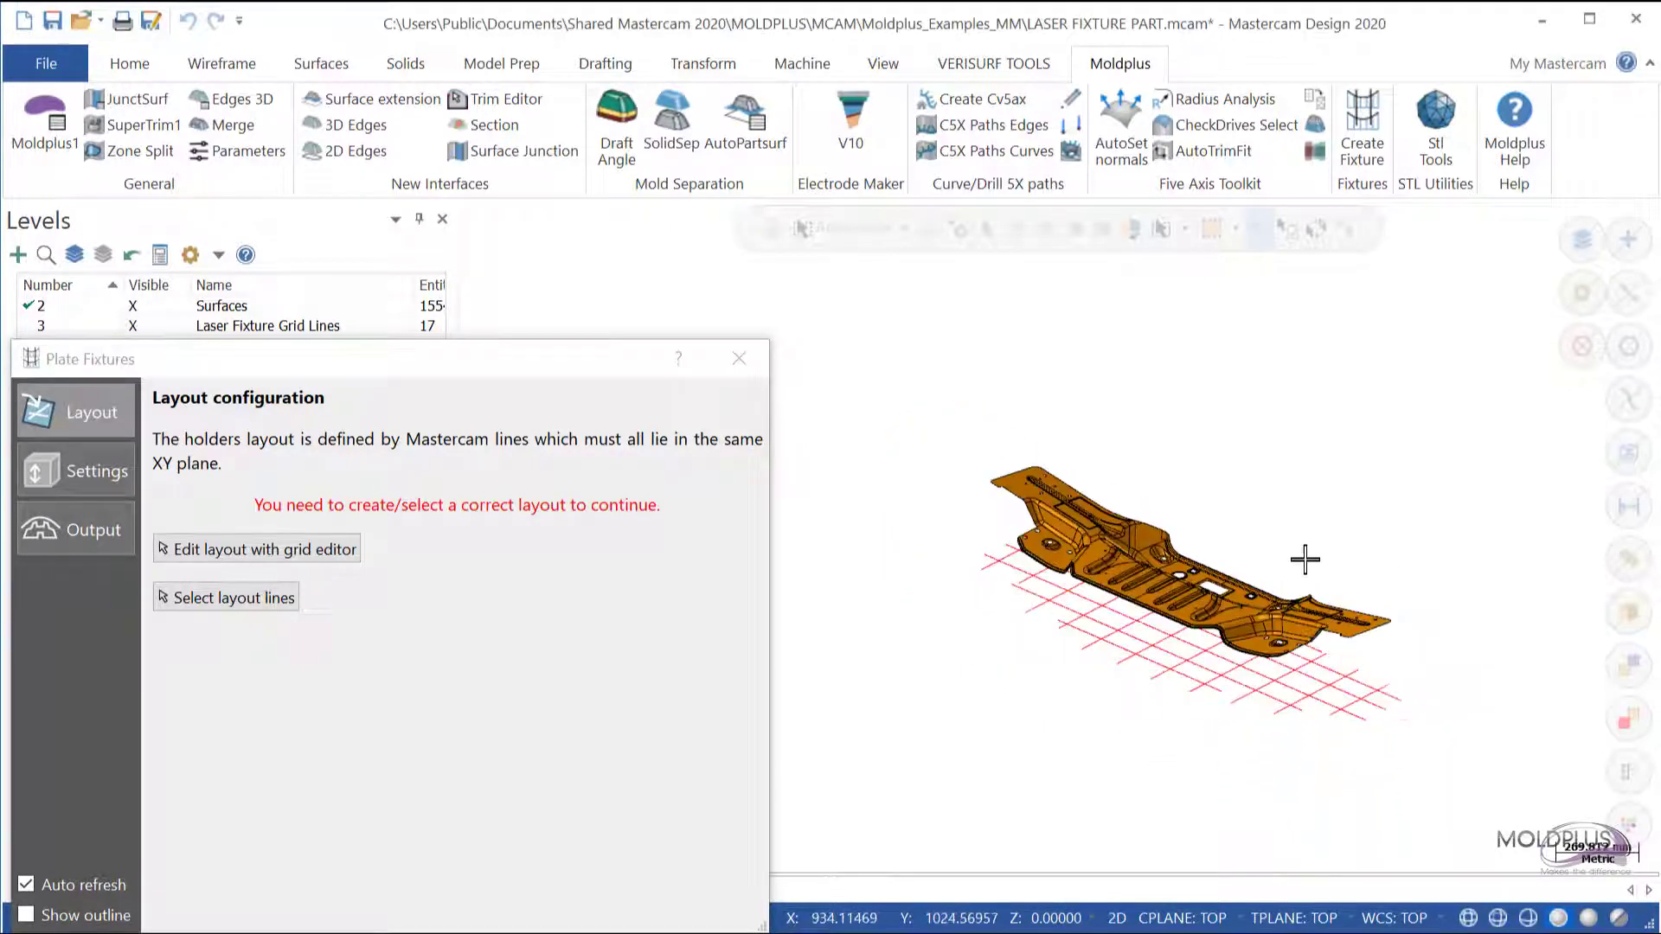
{"action": "scroll", "coordinate": [1304, 559], "scroll_direction": "up", "scroll_amount": 3}
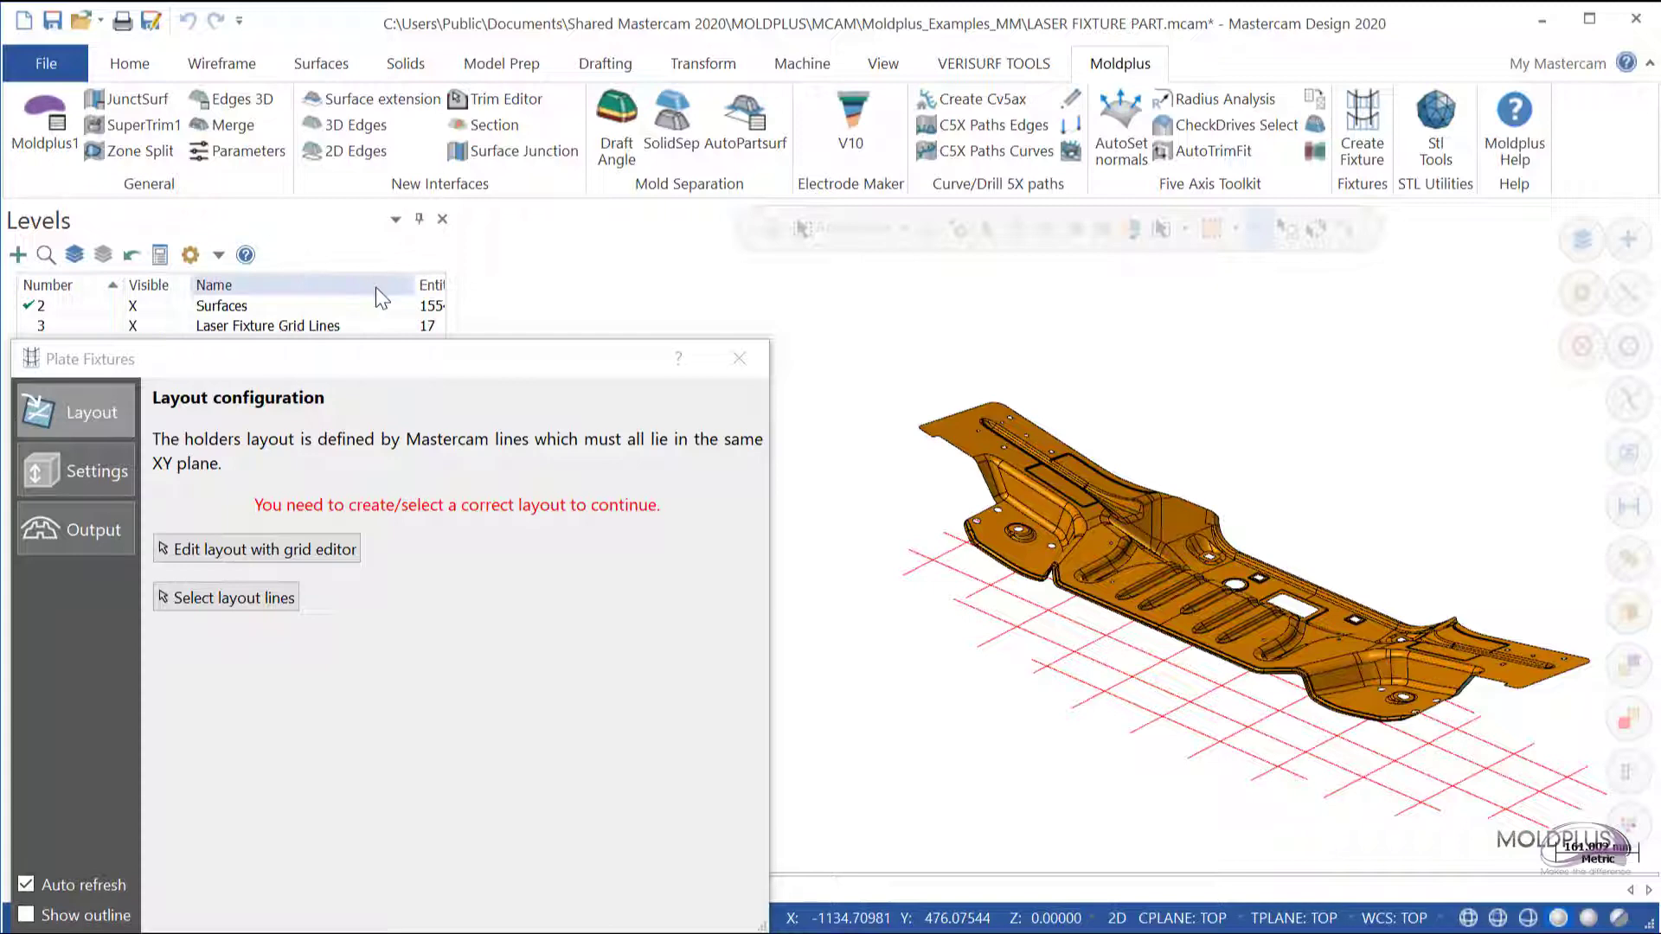
{"action": "left_click", "coordinate": [132, 326]}
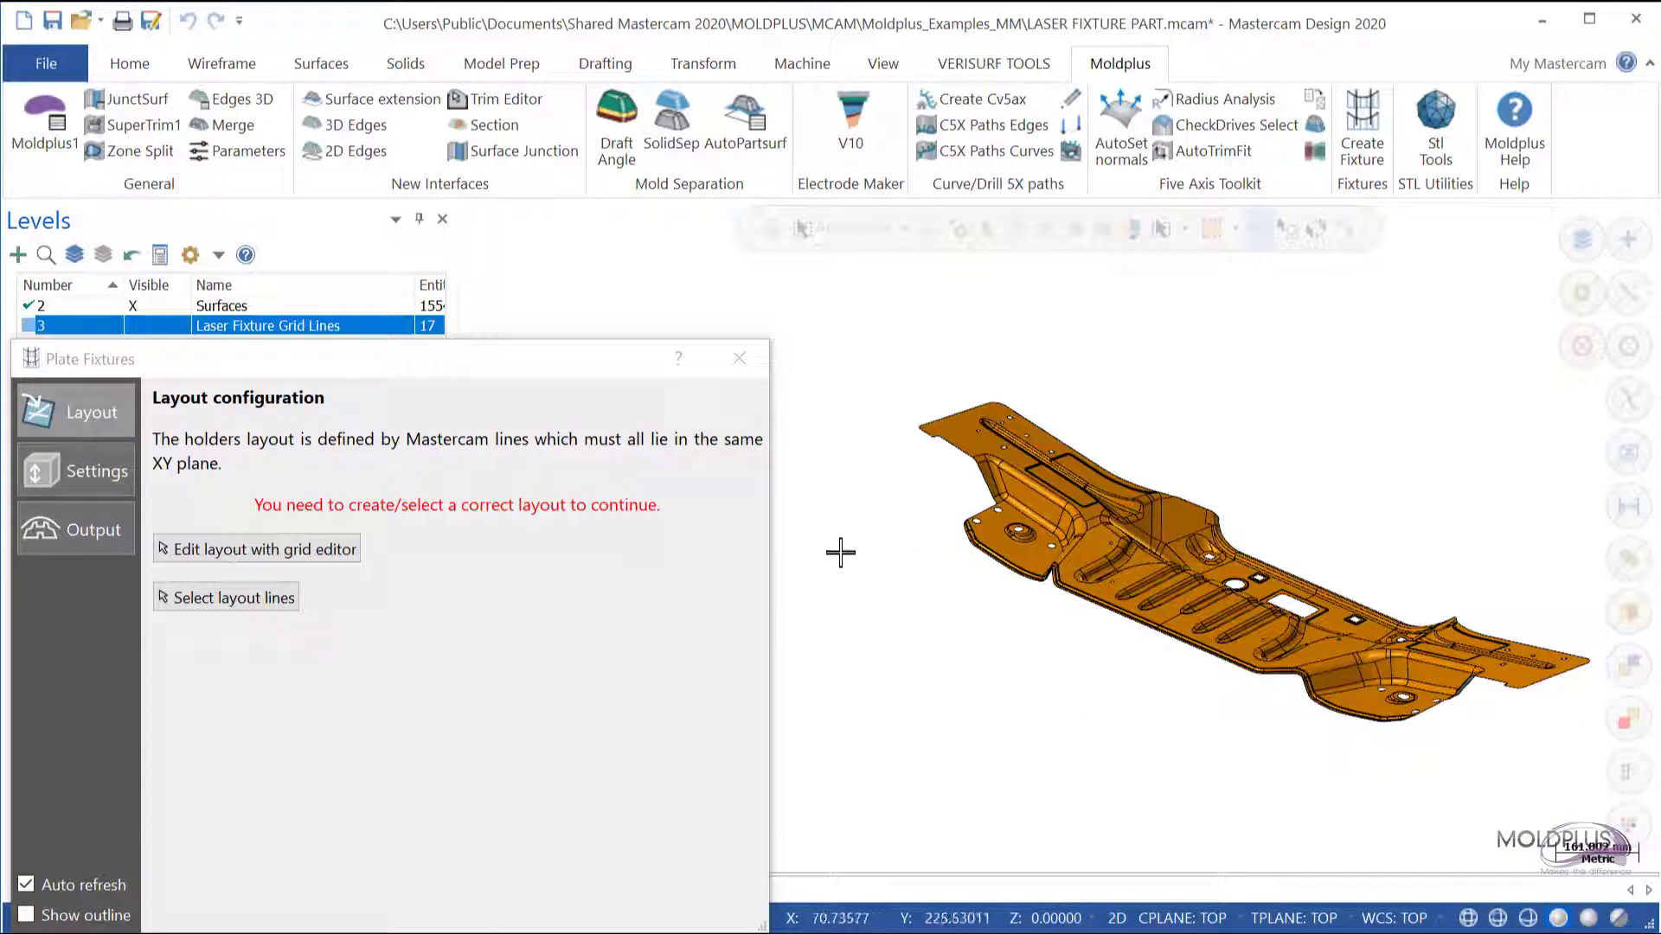
{"action": "scroll", "coordinate": [848, 535], "scroll_direction": "up", "scroll_amount": 1}
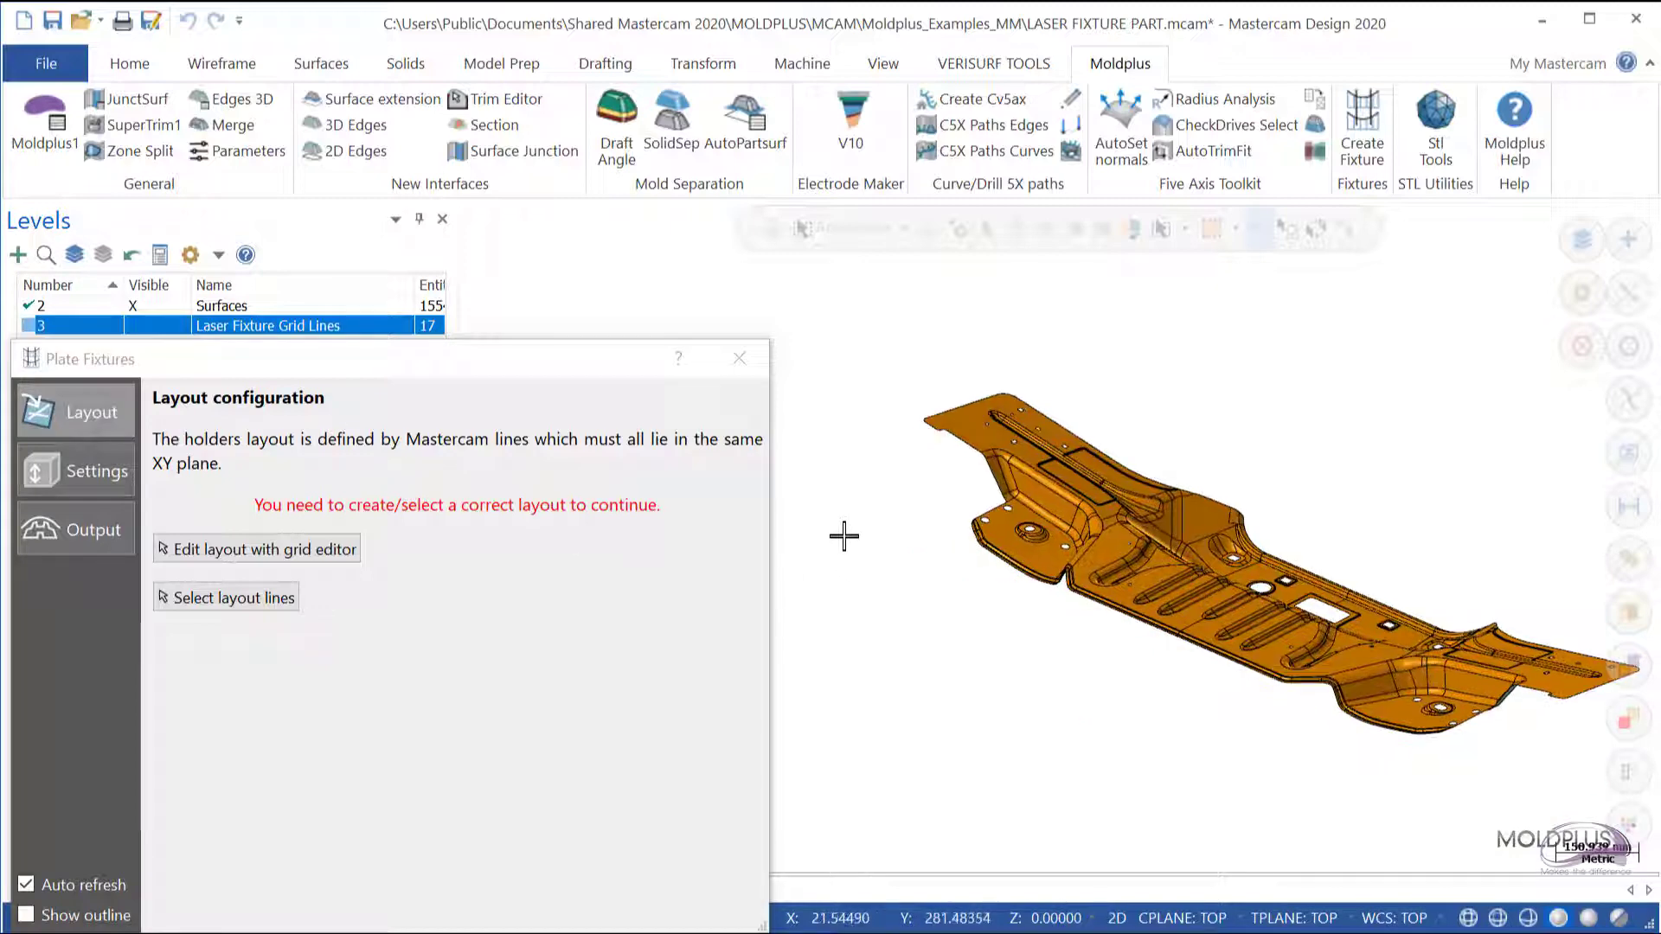
Lay out a grid of 7 X lines and 3 Y lines with the grid editor and shift the outermost X lines slightly outward
{"action": "left_click", "coordinate": [232, 548]}
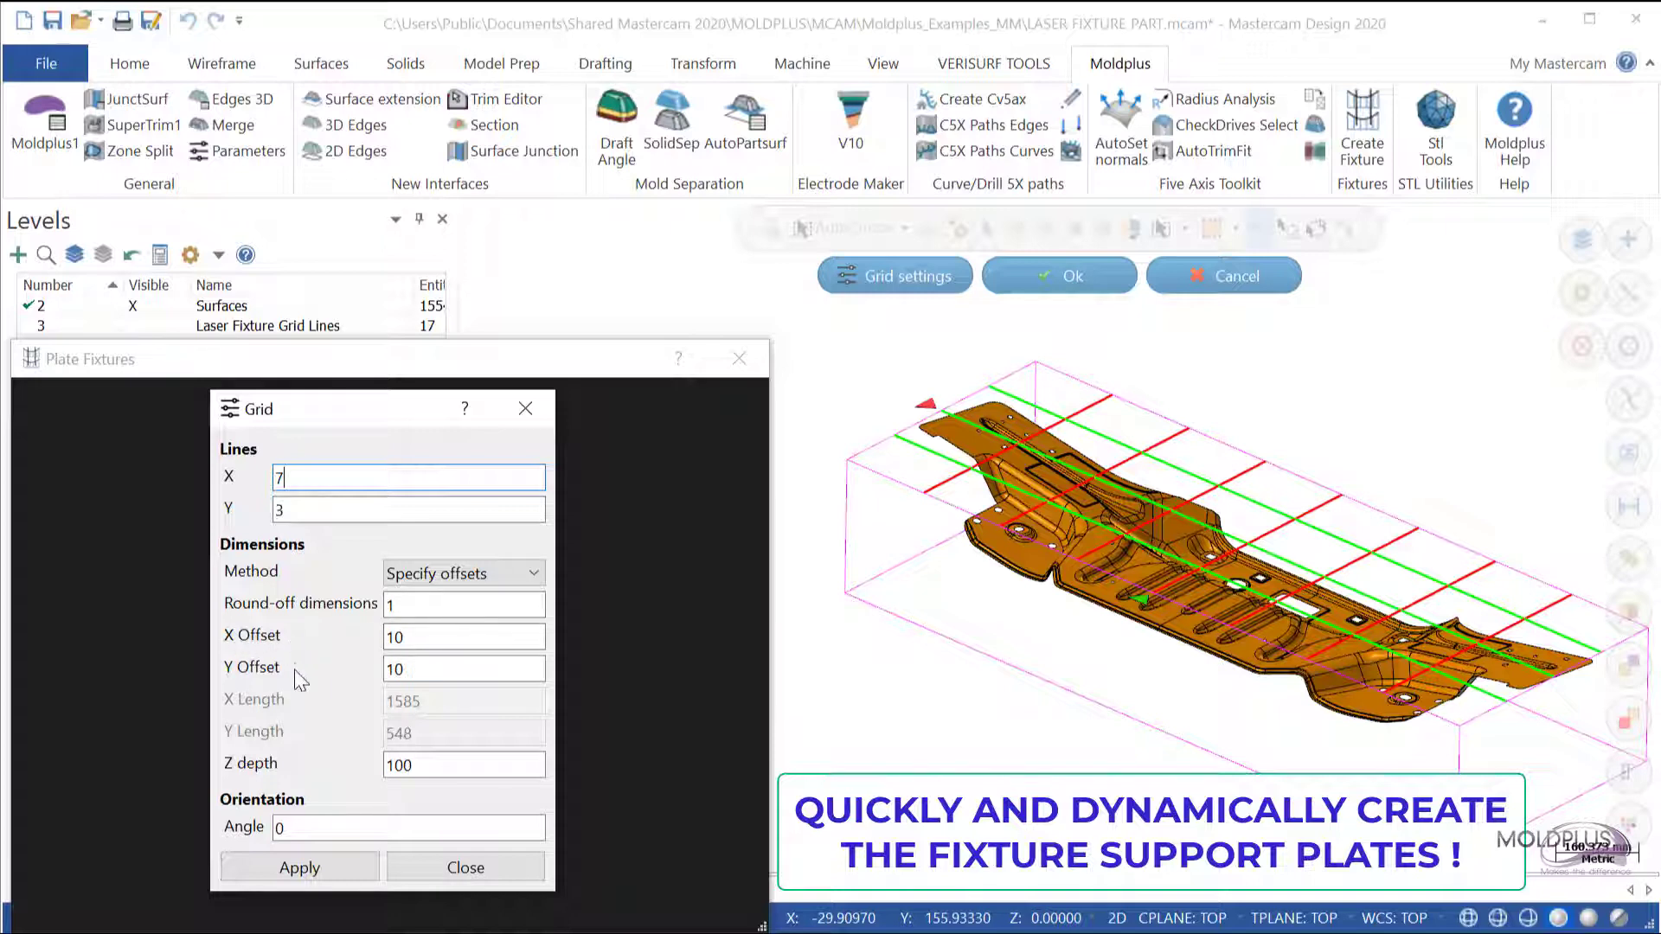
{"action": "middle_click_drag", "start_coordinate": [1138, 704], "coordinate": [1164, 655]}
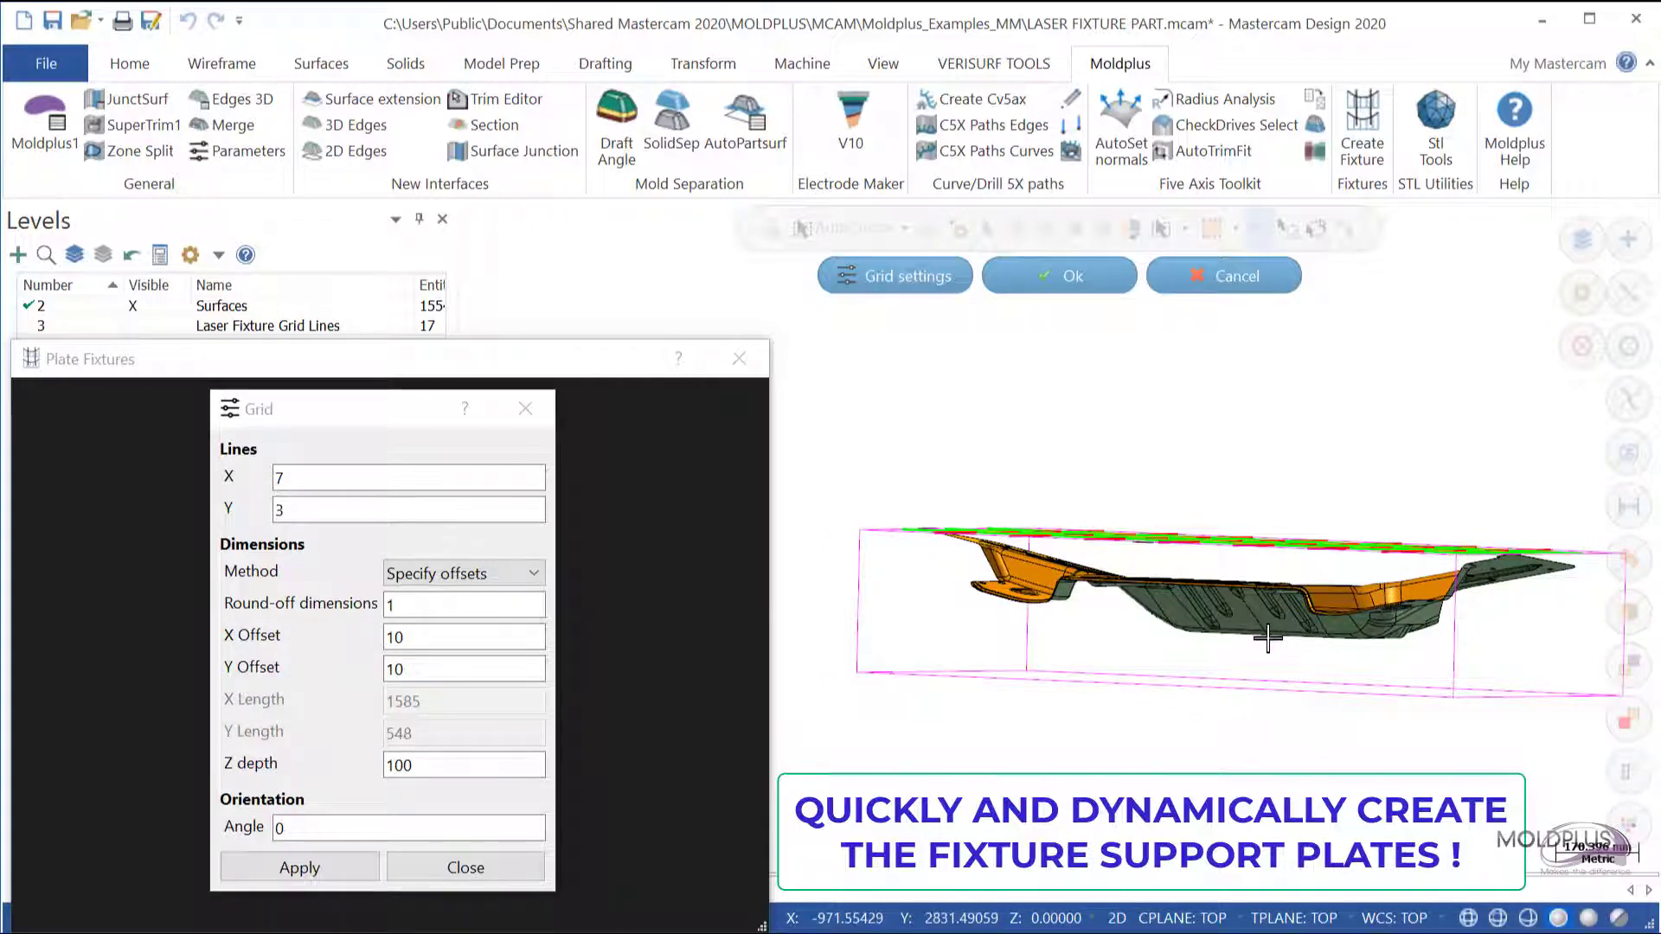
{"action": "middle_click_drag", "start_coordinate": [1168, 637], "coordinate": [1165, 683]}
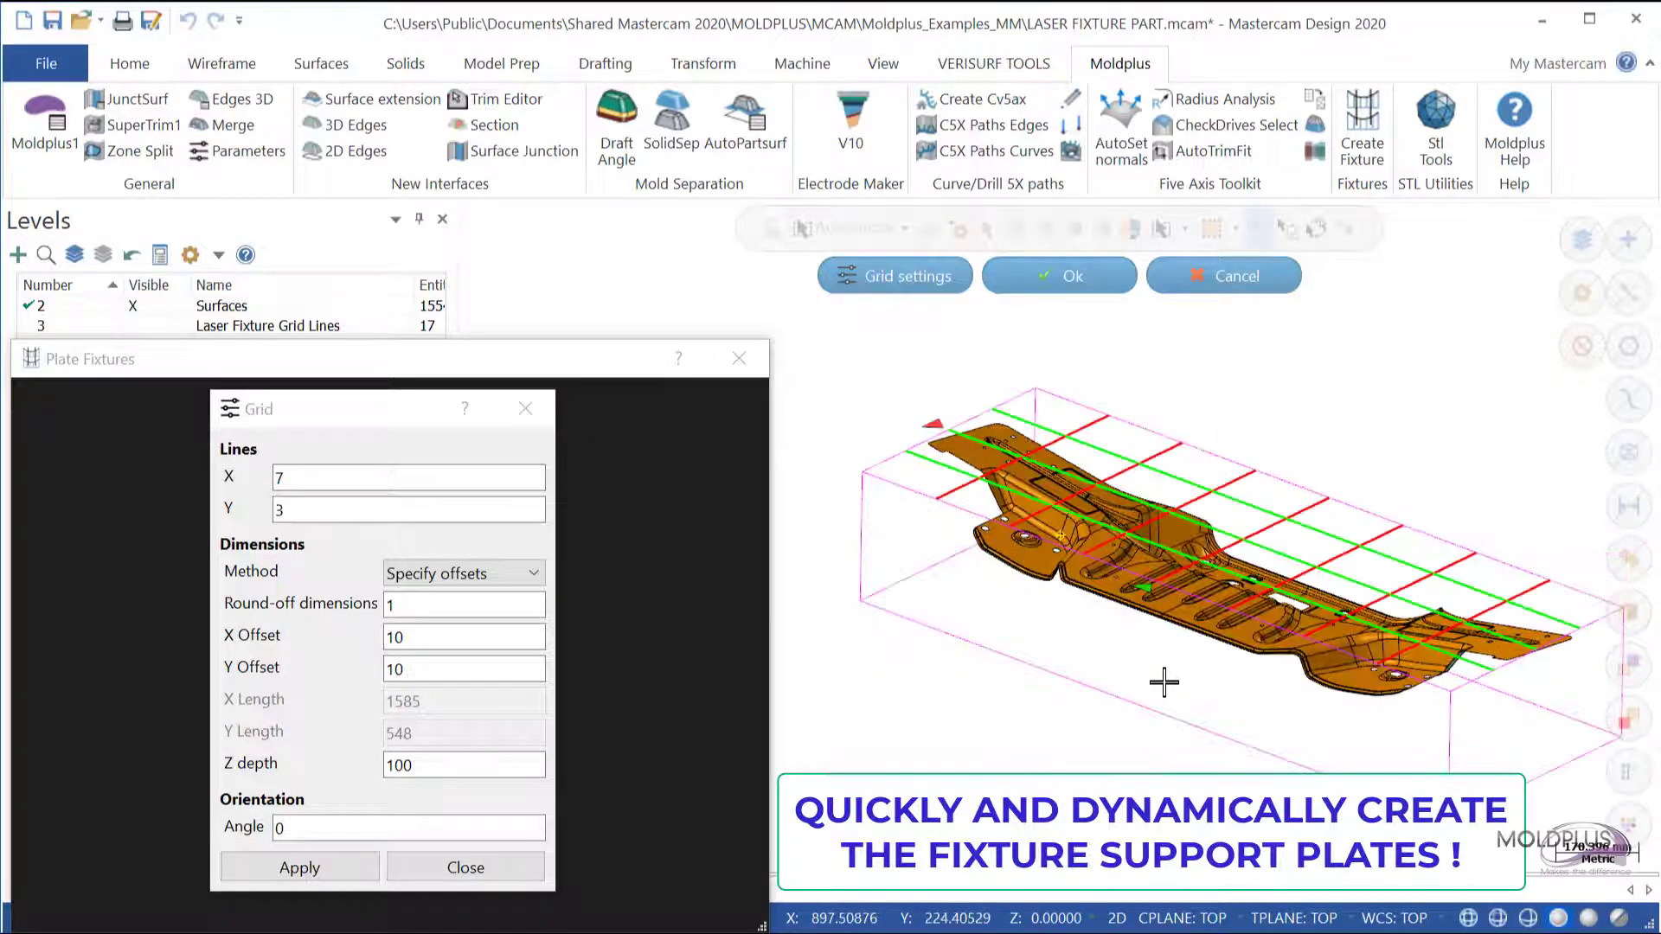
{"action": "right_click", "coordinate": [848, 394]}
{"action": "left_click", "coordinate": [890, 531]}
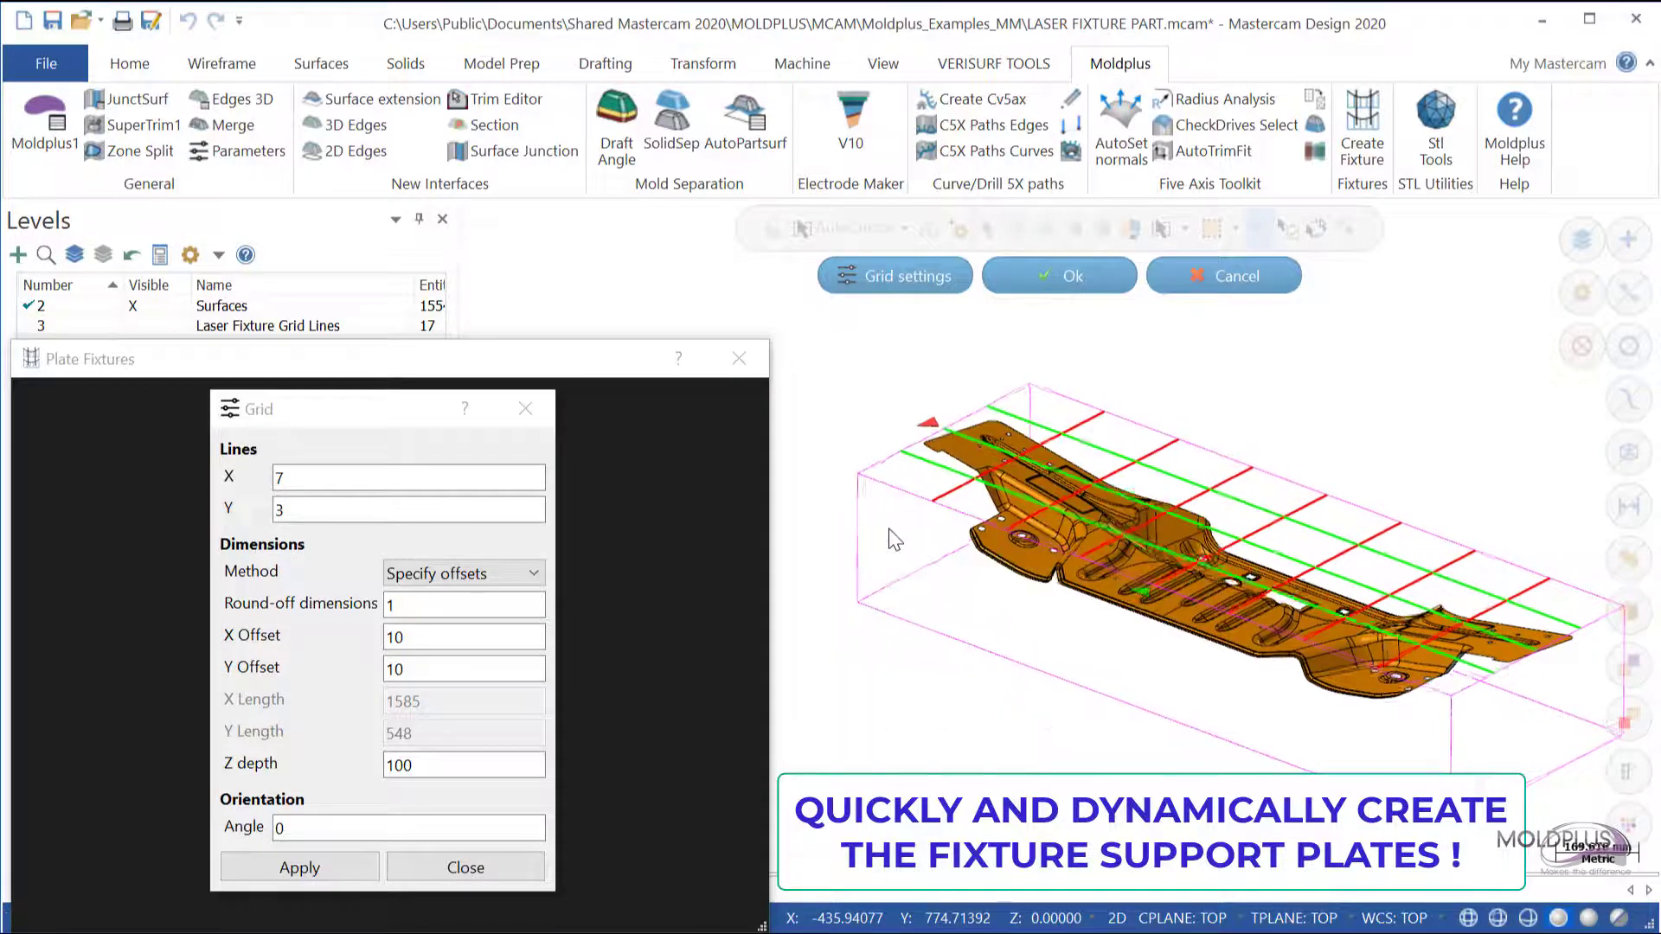
{"action": "scroll", "coordinate": [1520, 582], "scroll_direction": "down", "scroll_amount": 5}
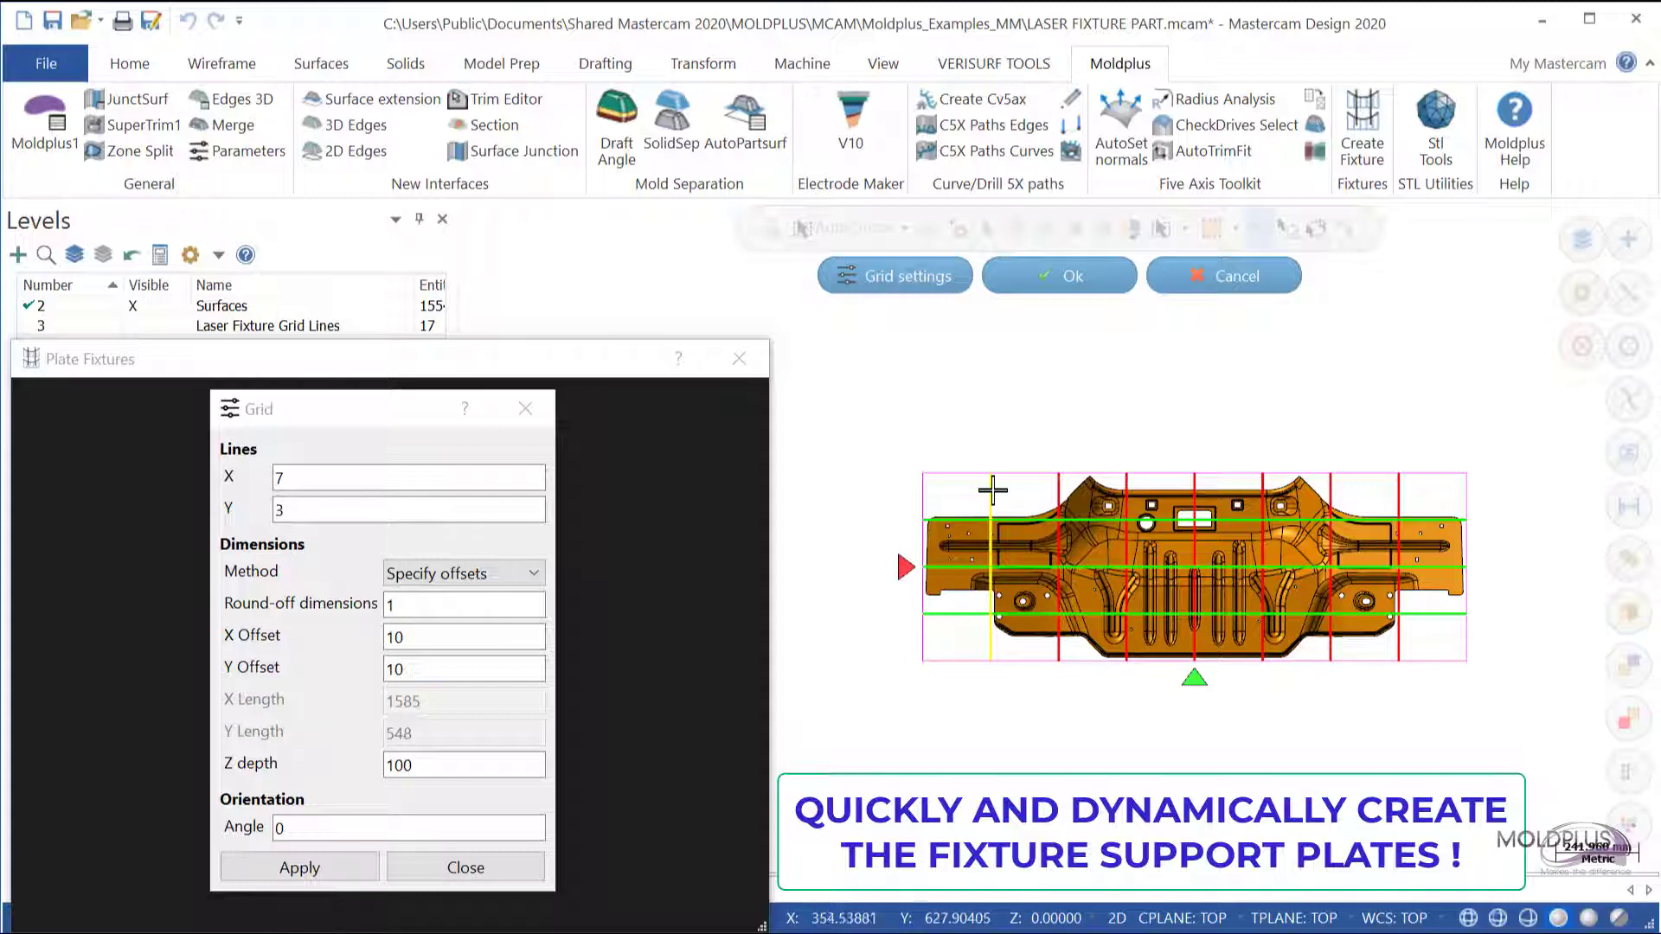
{"action": "left_click_drag", "start_coordinate": [992, 491], "coordinate": [983, 492]}
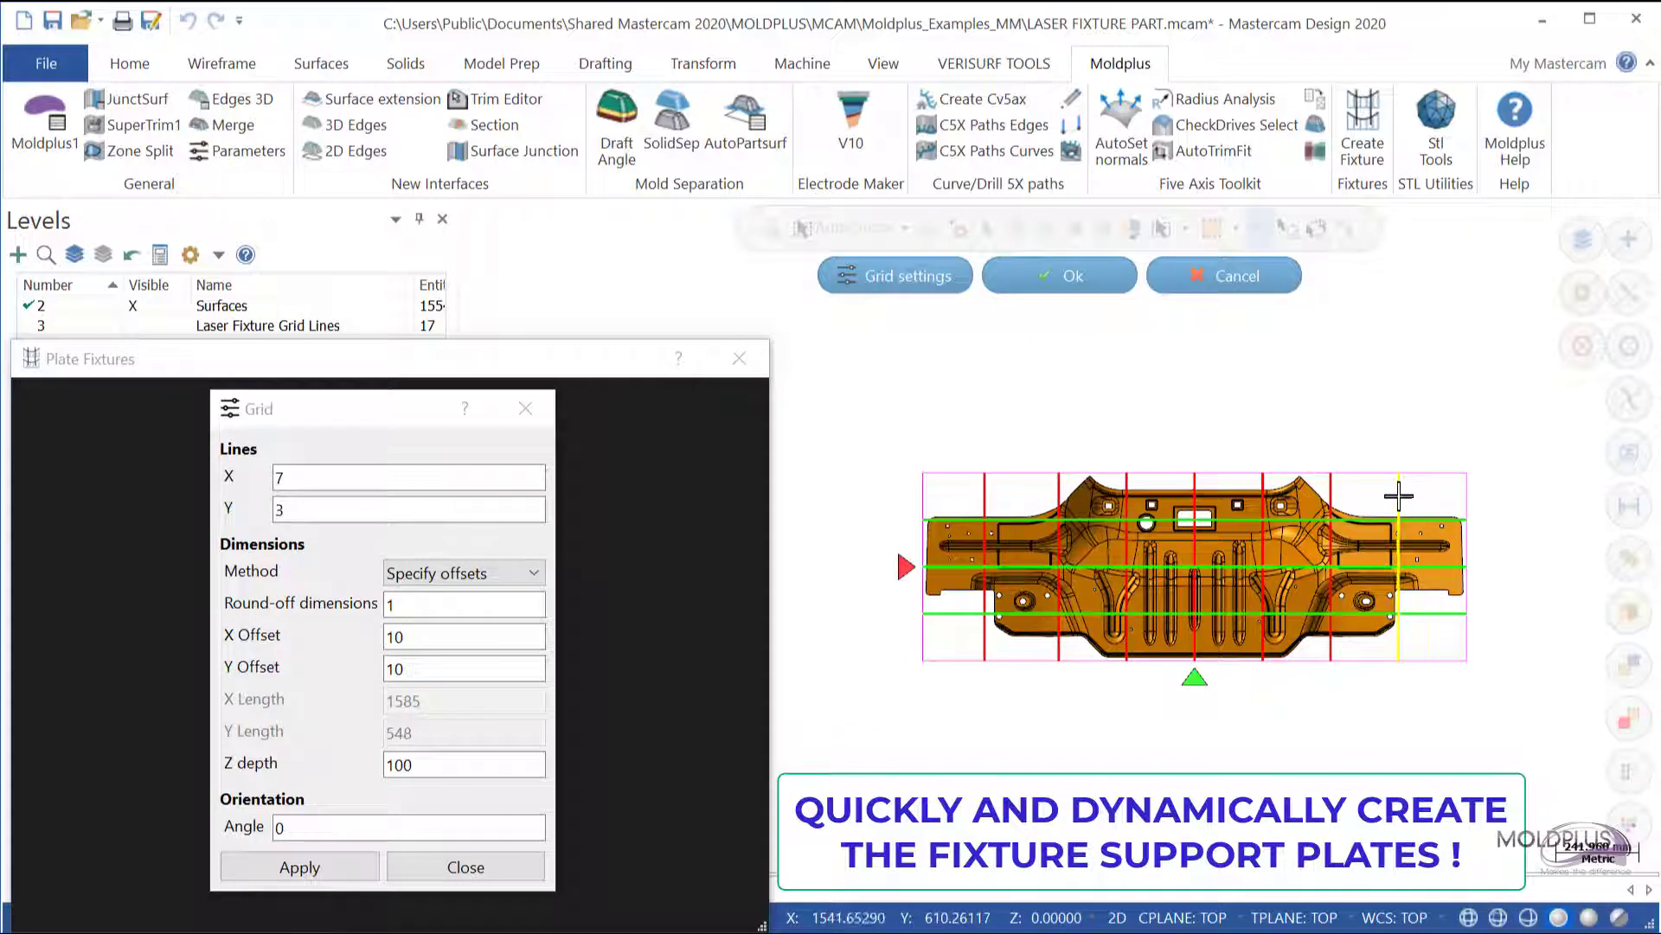
Move the upper and lower Y grid lines slightly inward toward the middle line and accept the layout
{"action": "scroll", "coordinate": [1255, 526], "scroll_direction": "up", "scroll_amount": 2}
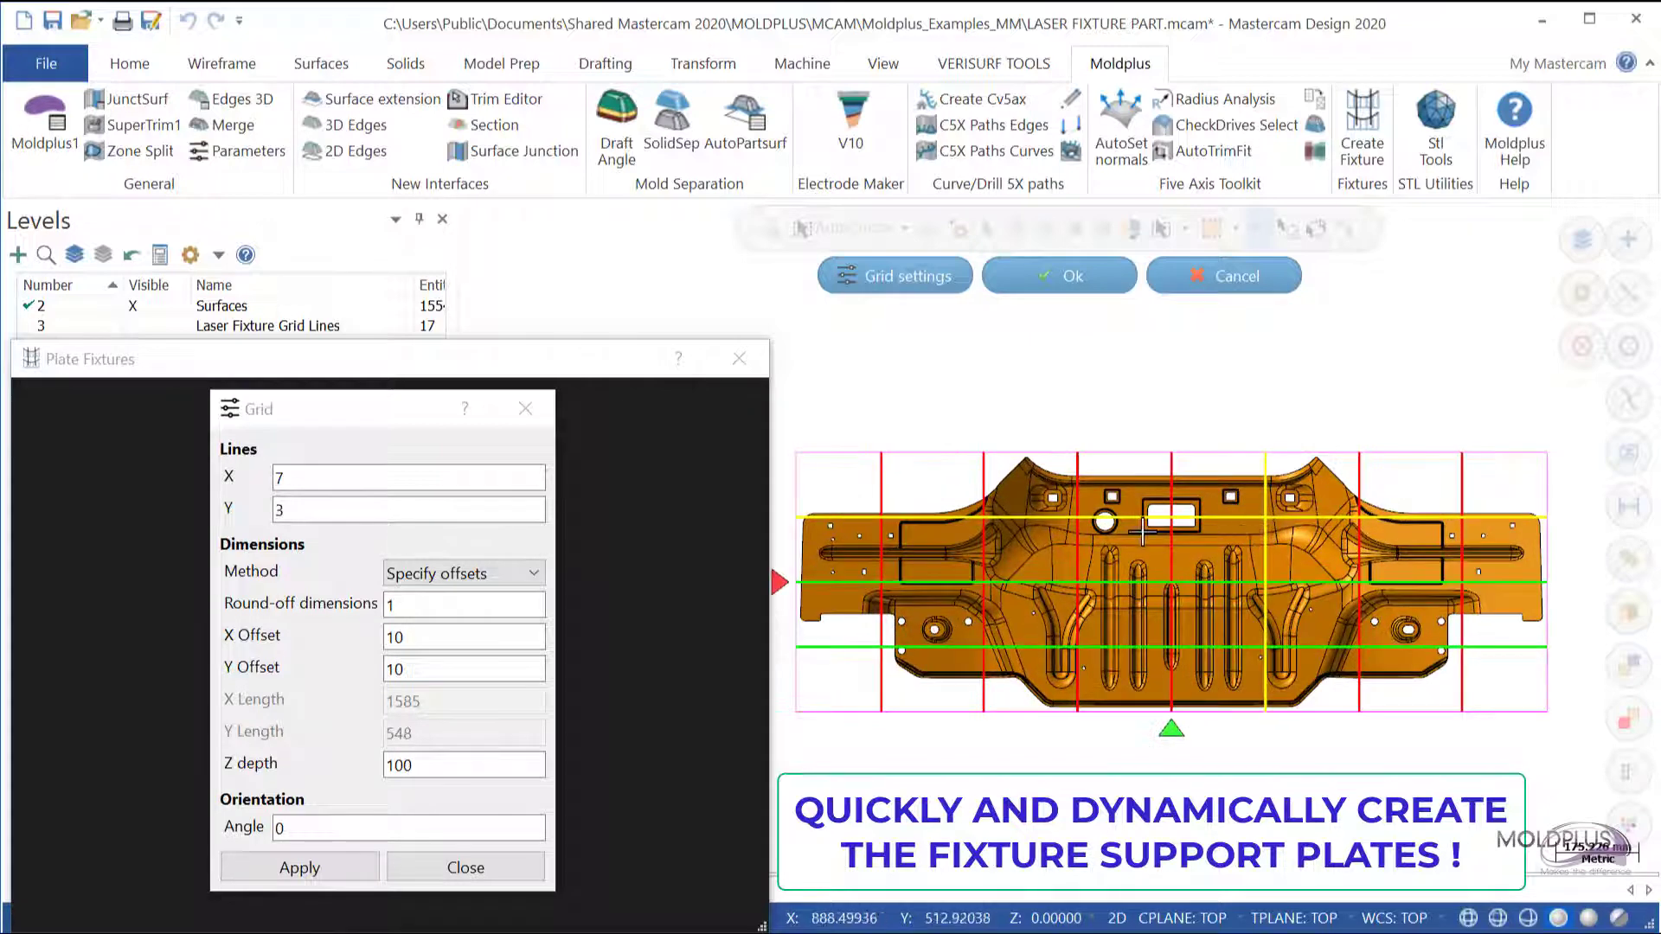
{"action": "left_click_drag", "start_coordinate": [862, 517], "coordinate": [863, 521]}
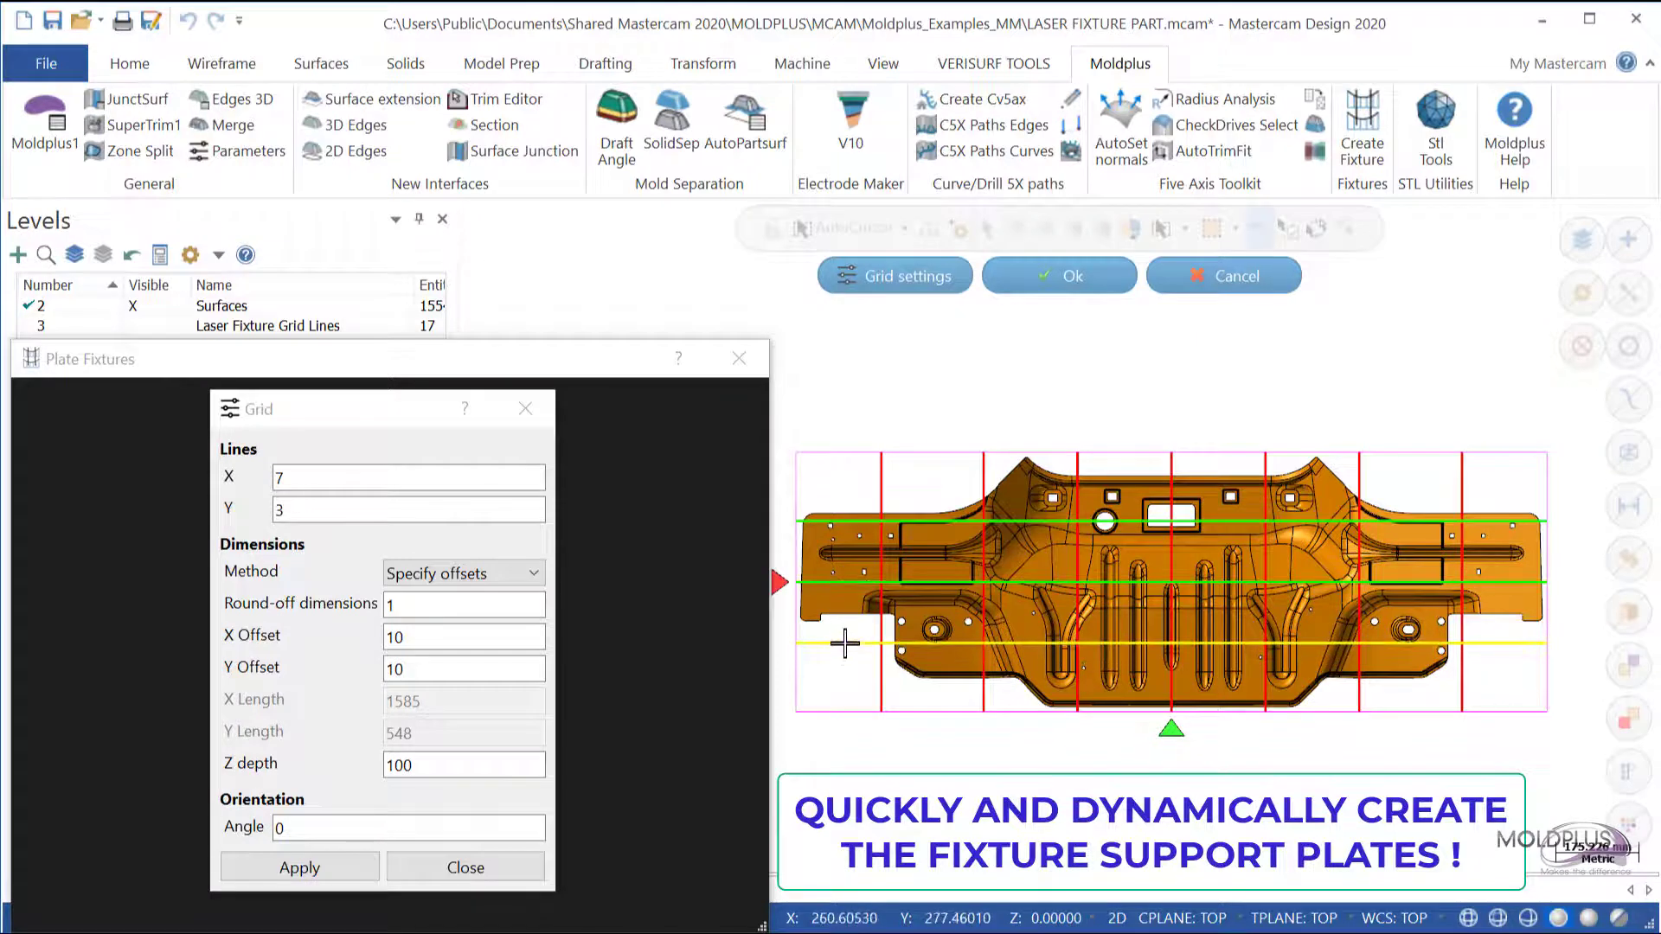
{"action": "left_click_drag", "start_coordinate": [845, 646], "coordinate": [845, 641]}
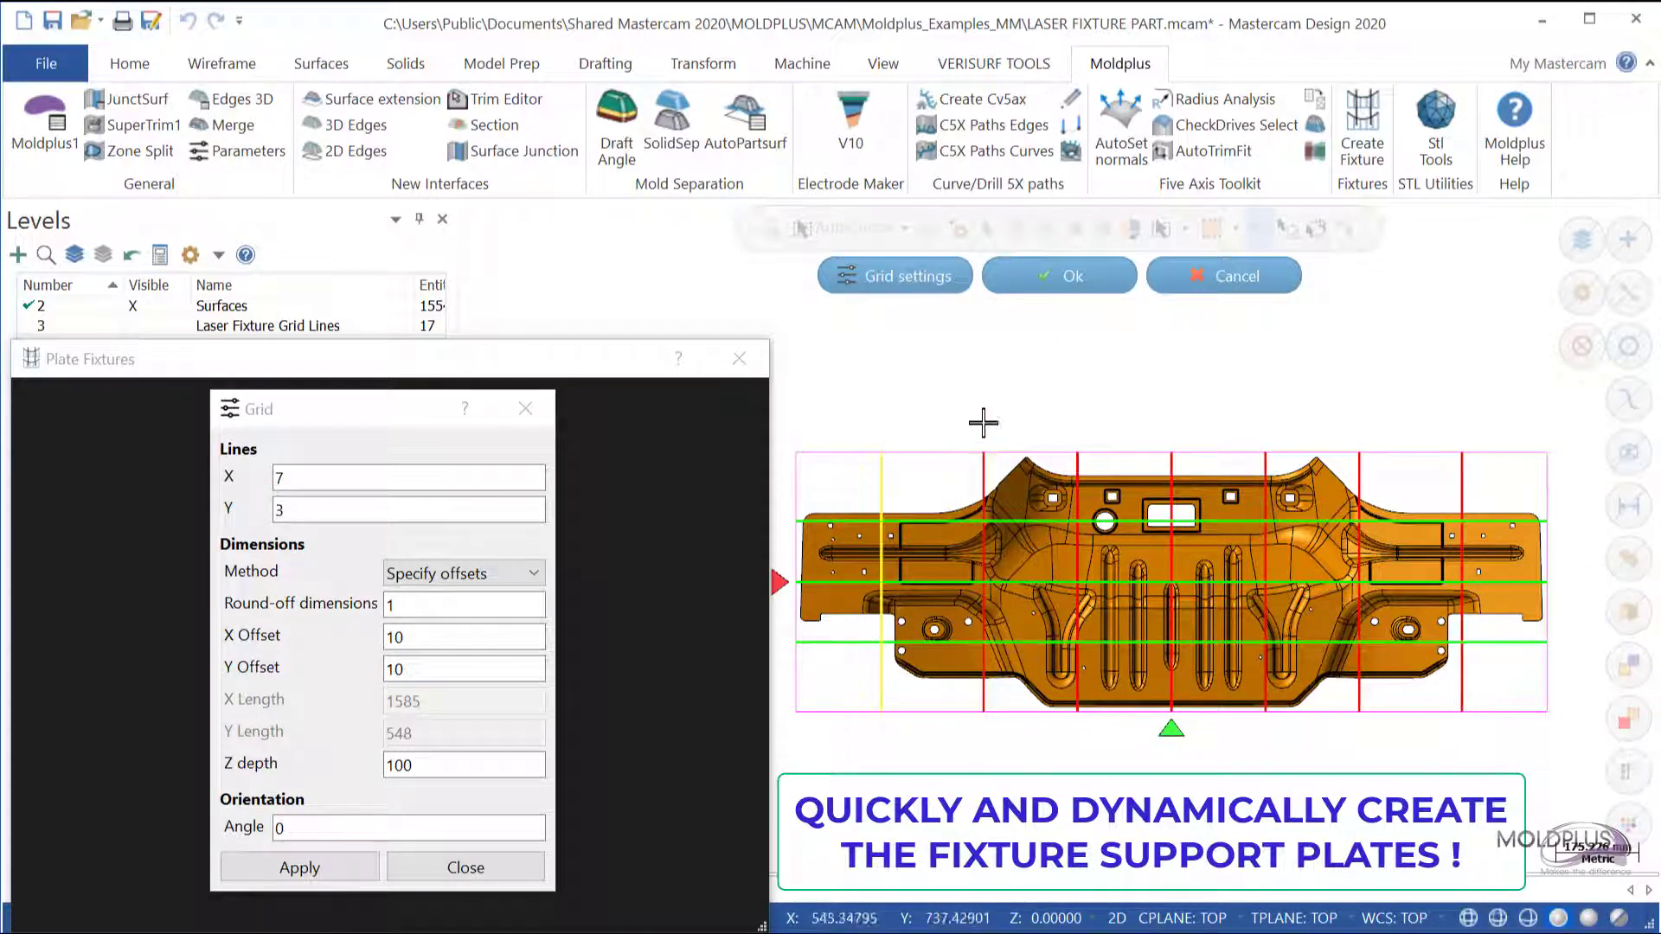
{"action": "left_click", "coordinate": [1071, 272]}
Show the plate outlines in the fixture preview
{"action": "middle_click_drag", "start_coordinate": [989, 411], "coordinate": [946, 578]}
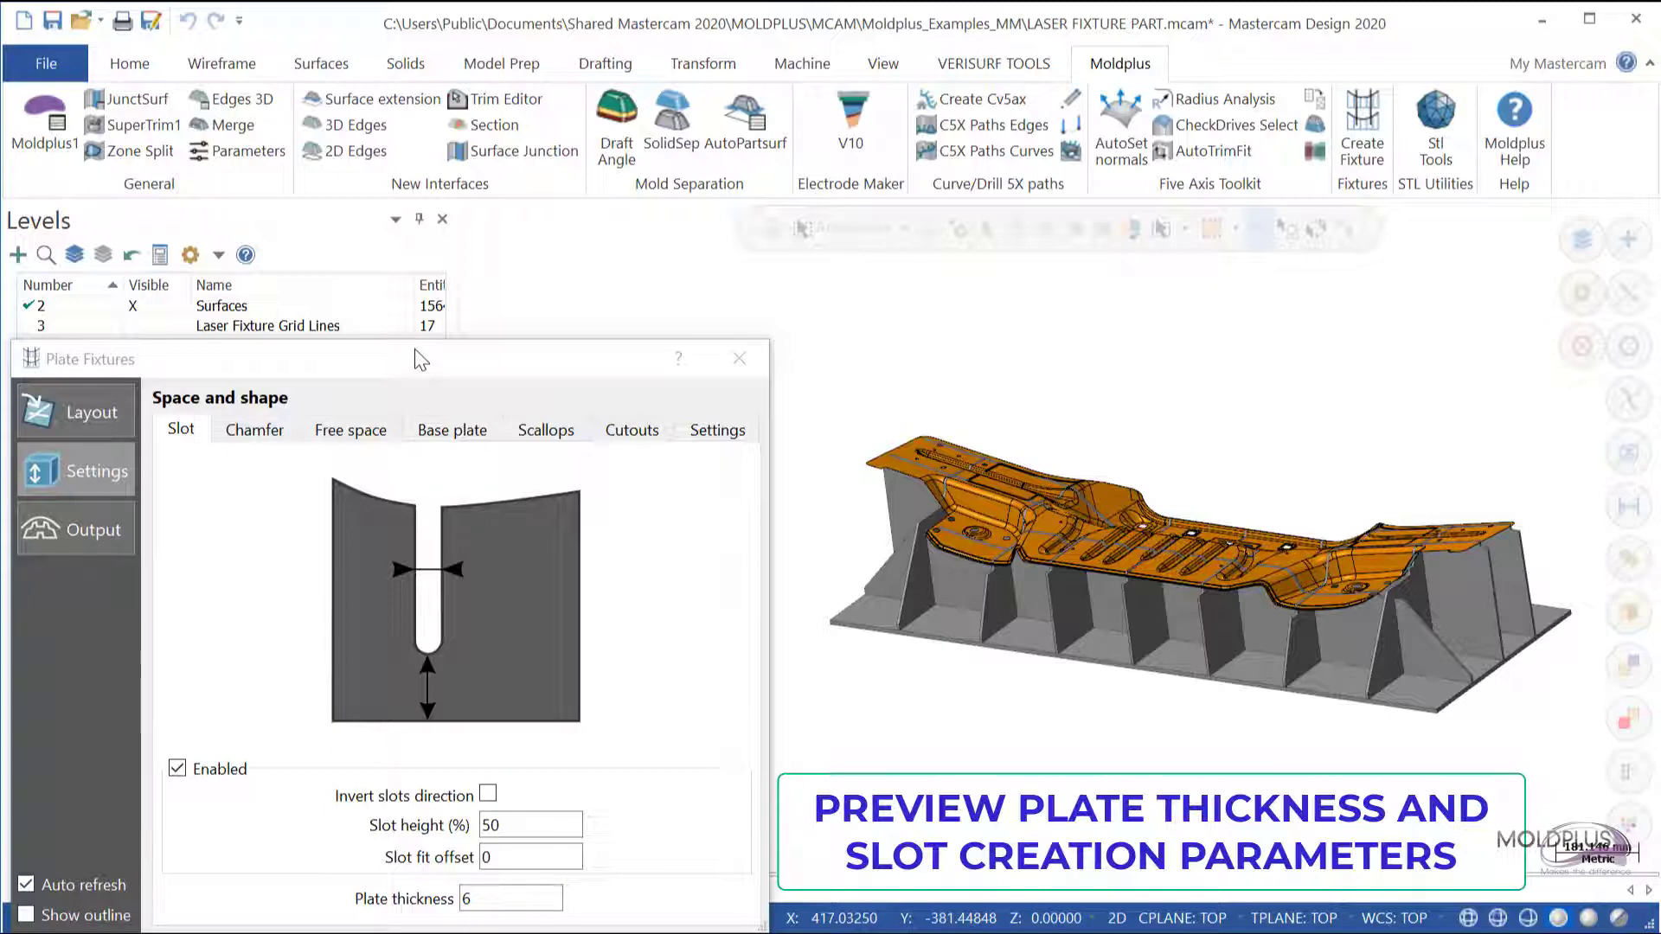
{"action": "left_click_drag", "start_coordinate": [292, 370], "coordinate": [292, 350]}
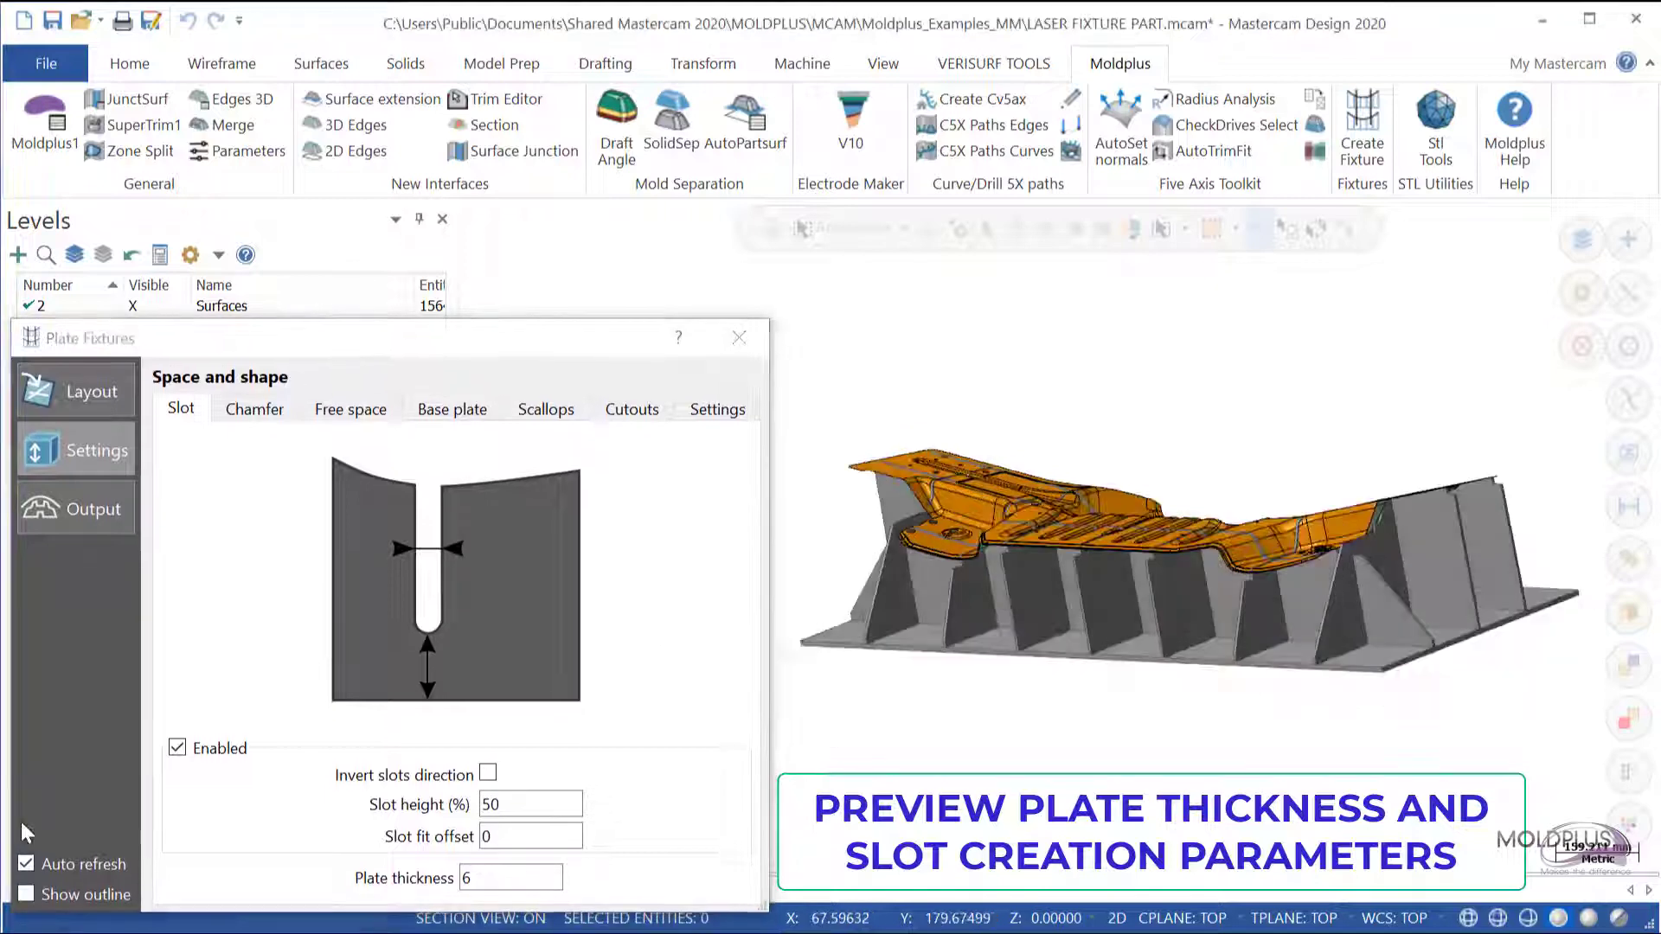
{"action": "left_click", "coordinate": [25, 895]}
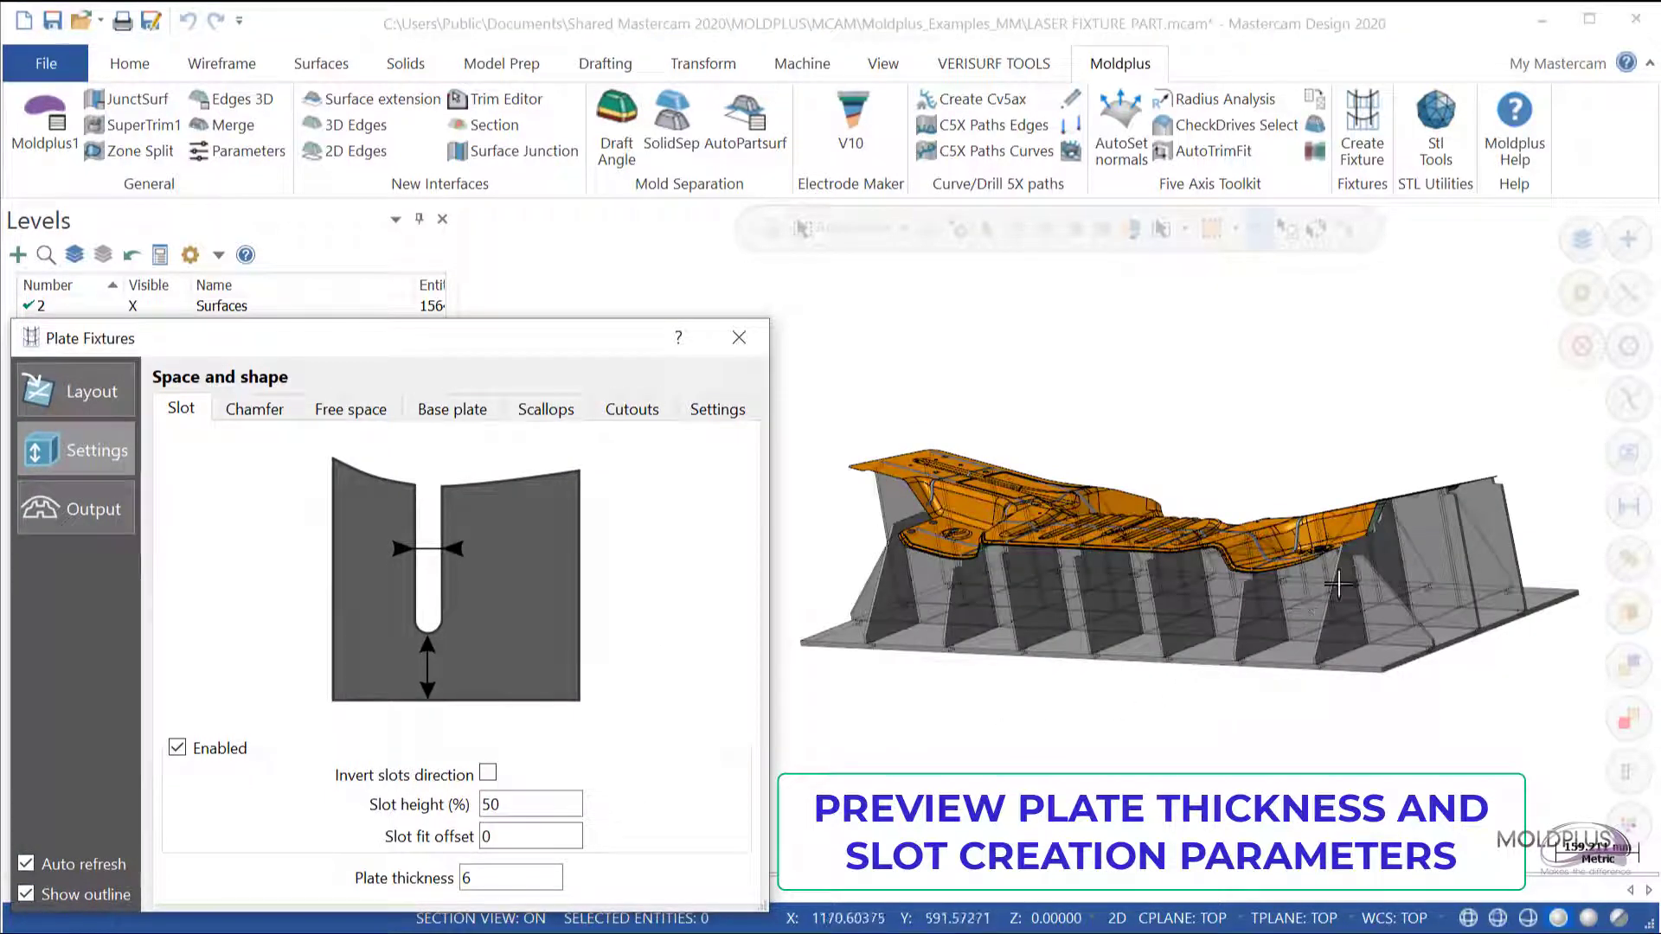
Try a plate thickness of 10 in the slot settings and restore it to 6
{"action": "scroll", "coordinate": [1364, 584], "scroll_direction": "up", "scroll_amount": 3}
{"action": "scroll", "coordinate": [1363, 584], "scroll_direction": "up", "scroll_amount": 5}
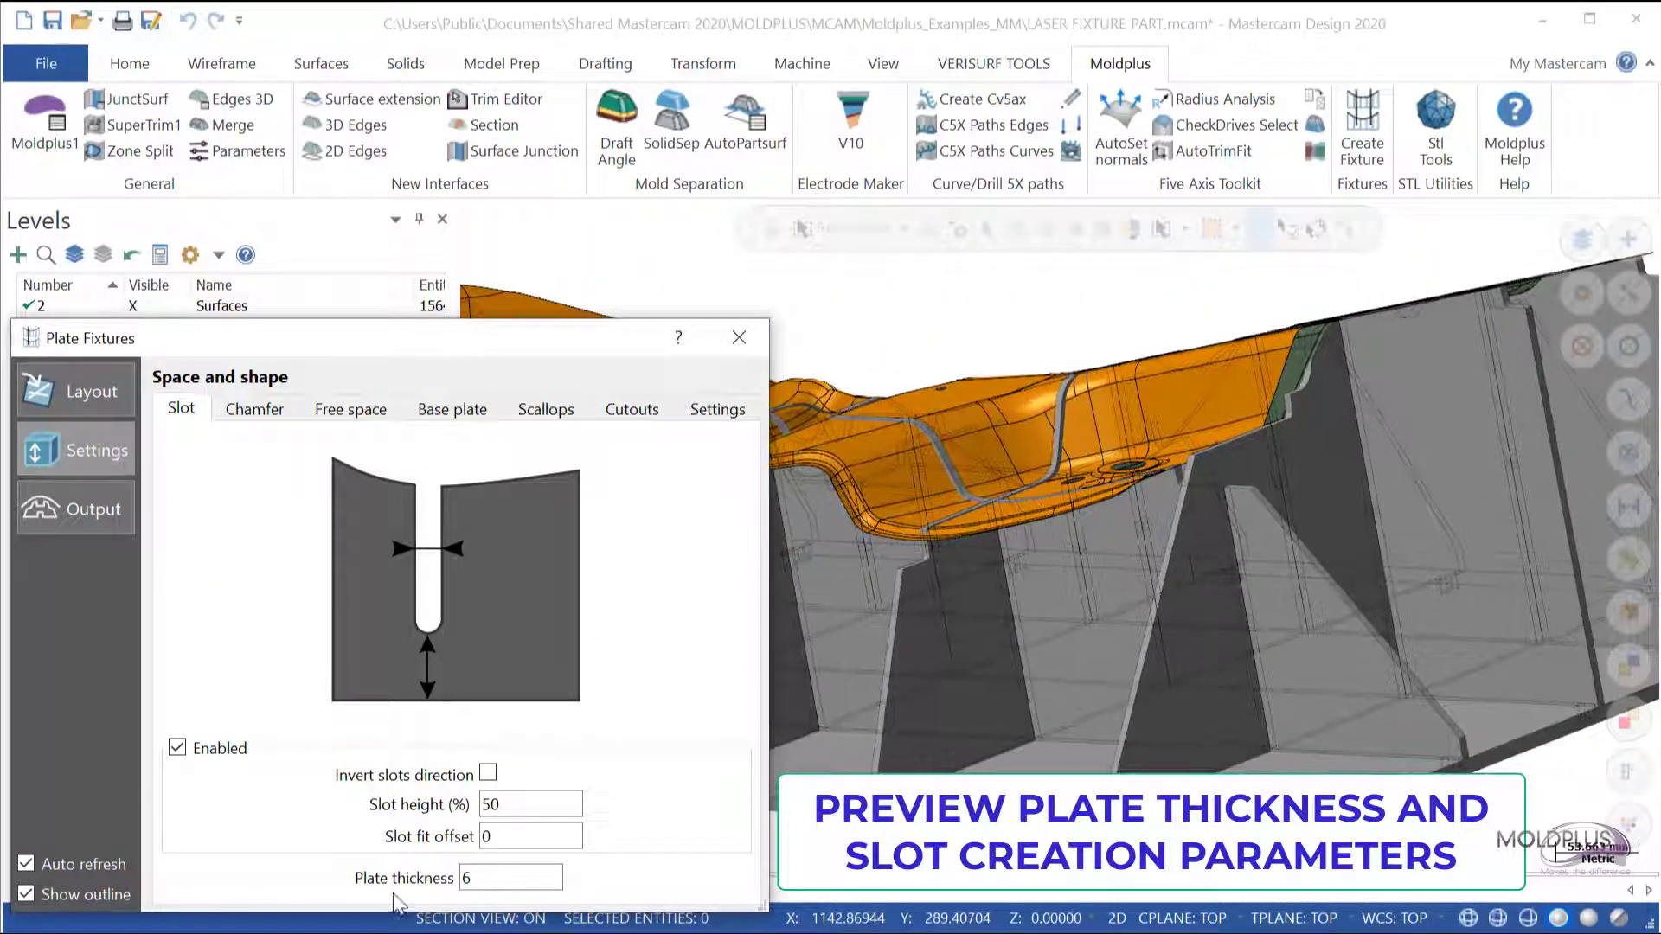
{"action": "left_click", "coordinate": [504, 880]}
{"action": "left_click", "coordinate": [520, 806]}
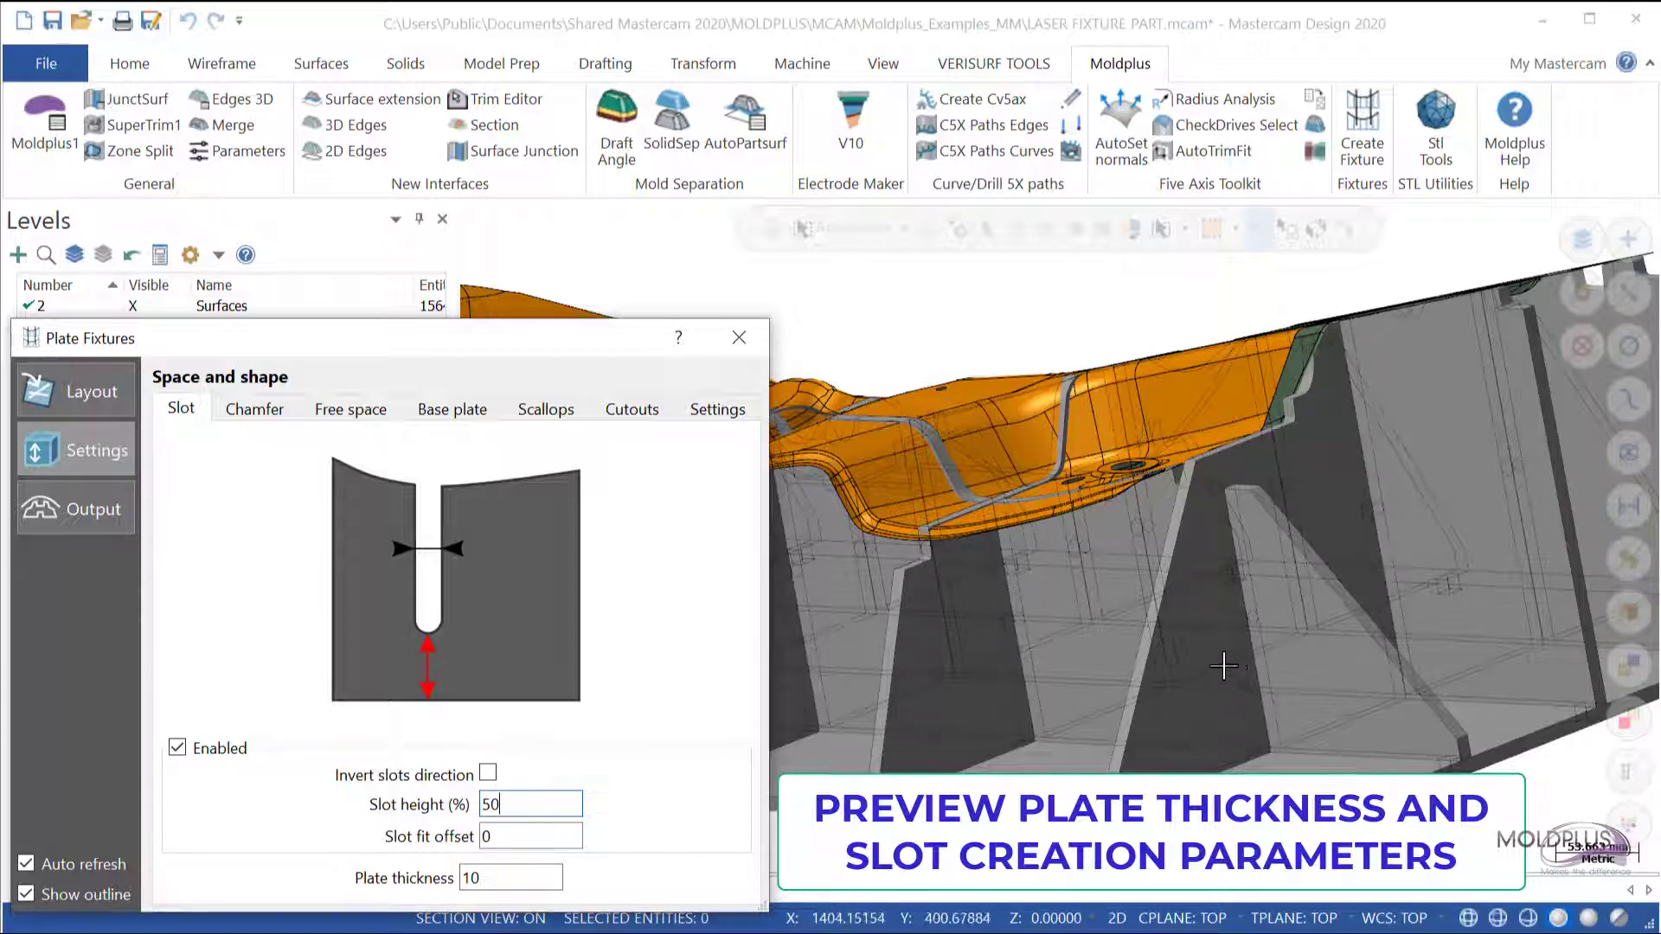
{"action": "scroll", "coordinate": [1211, 670], "scroll_direction": "up", "scroll_amount": 3}
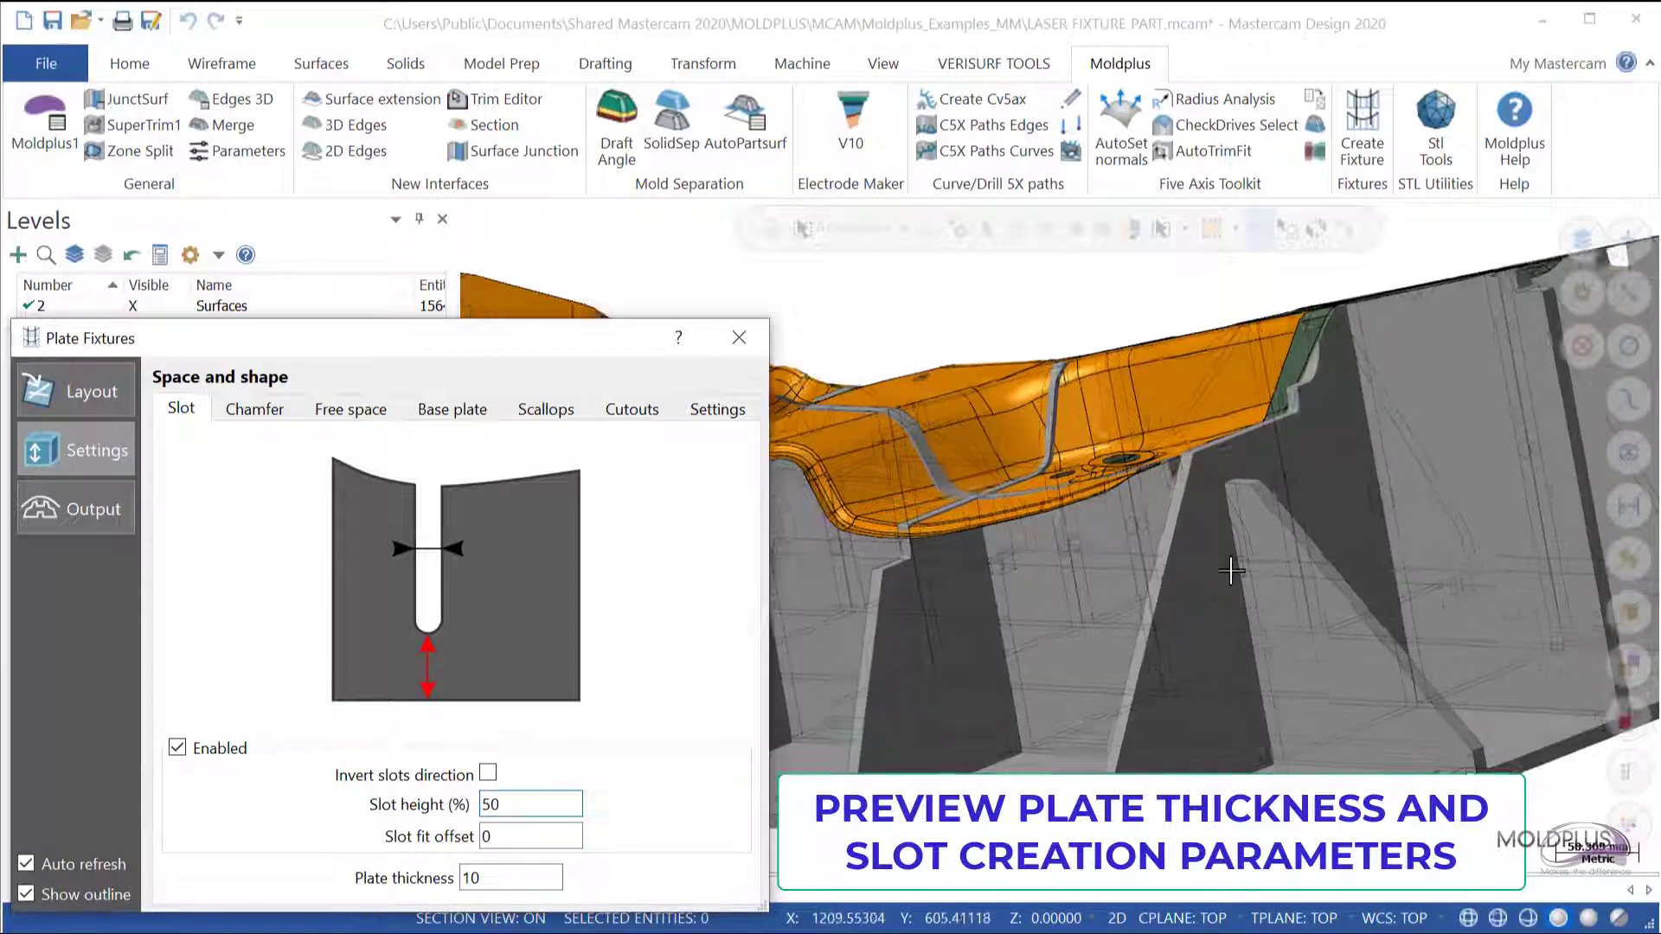
{"action": "scroll", "coordinate": [1247, 611], "scroll_direction": "up", "scroll_amount": 1}
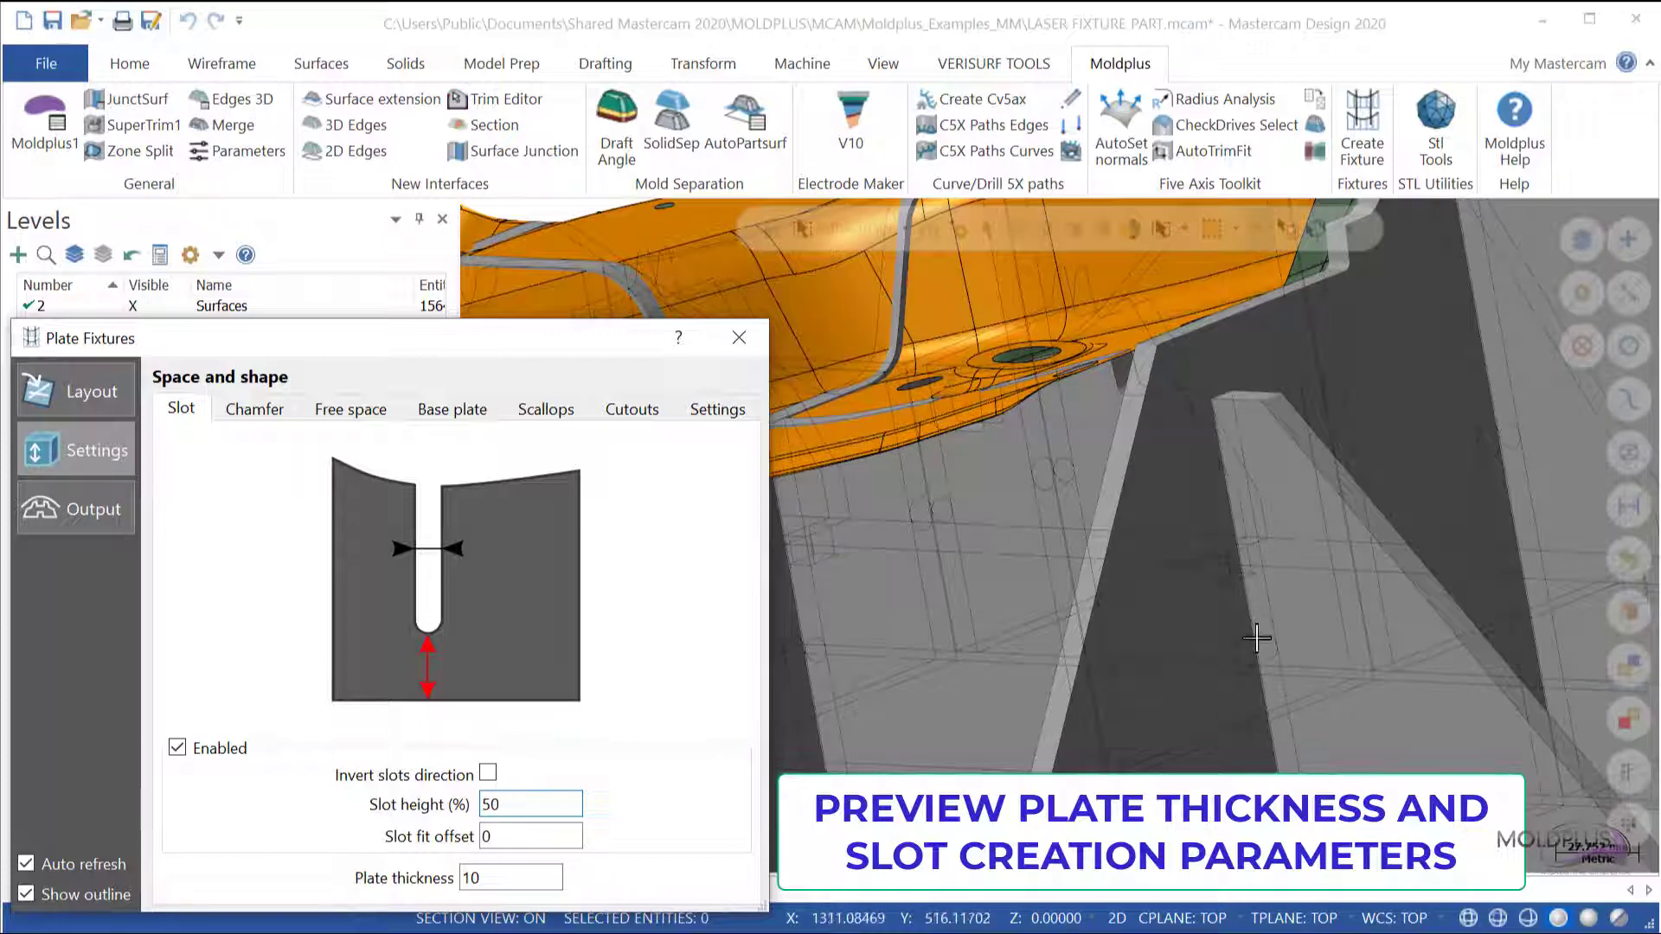
{"action": "double_click", "coordinate": [507, 878]}
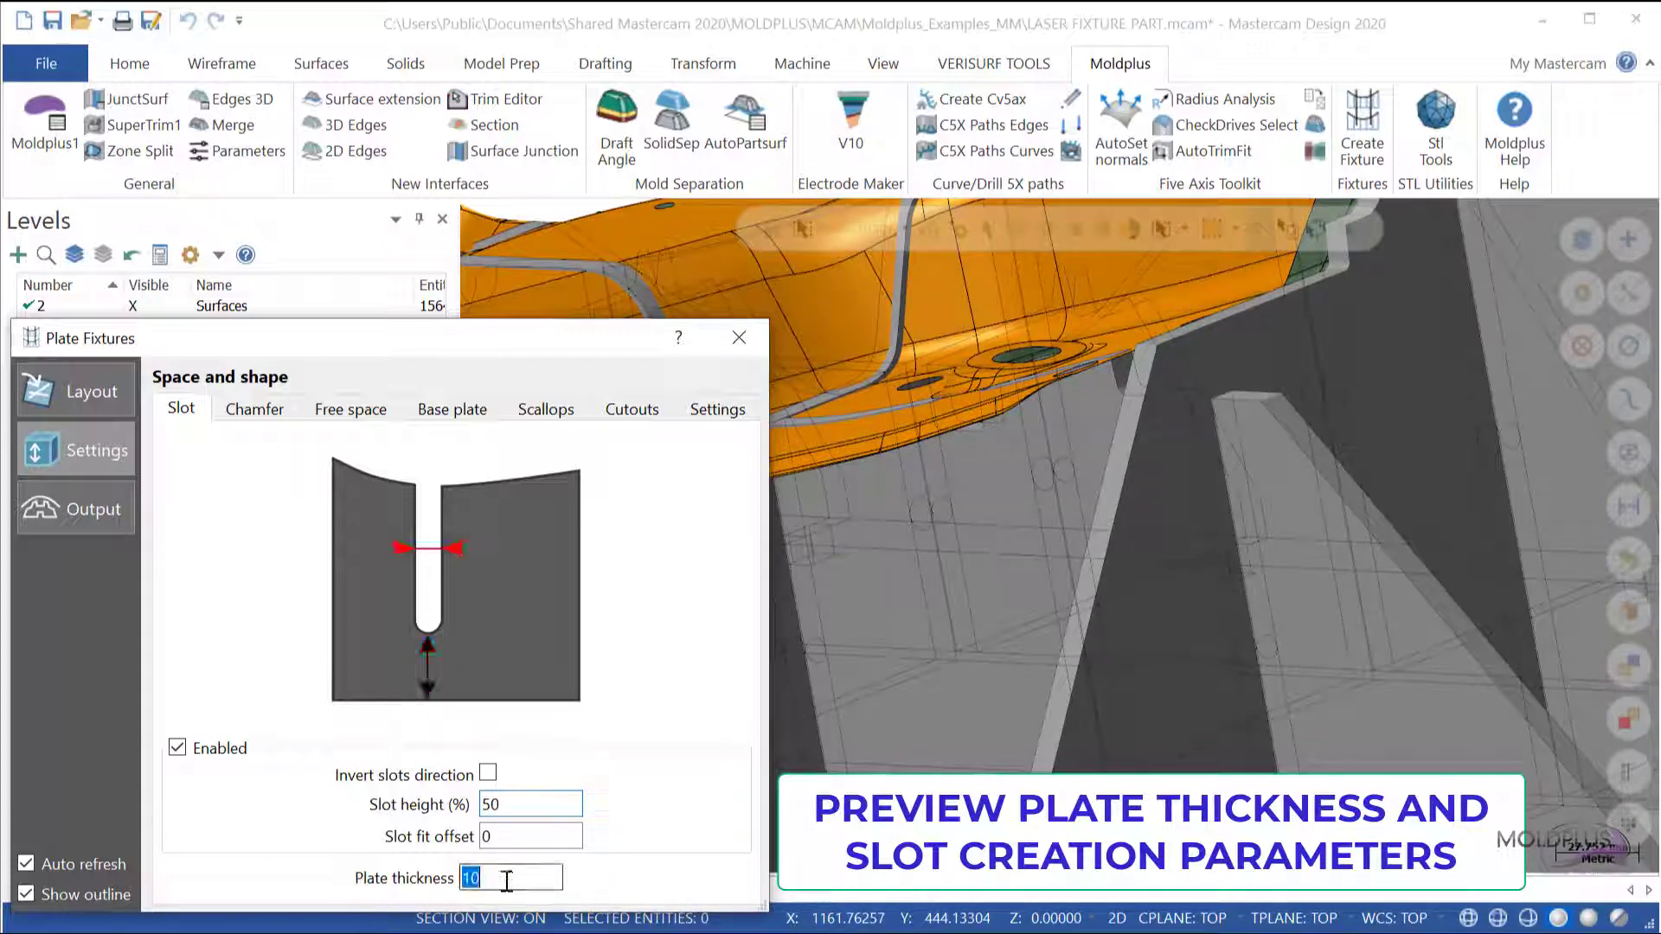
{"action": "left_click", "coordinate": [553, 836]}
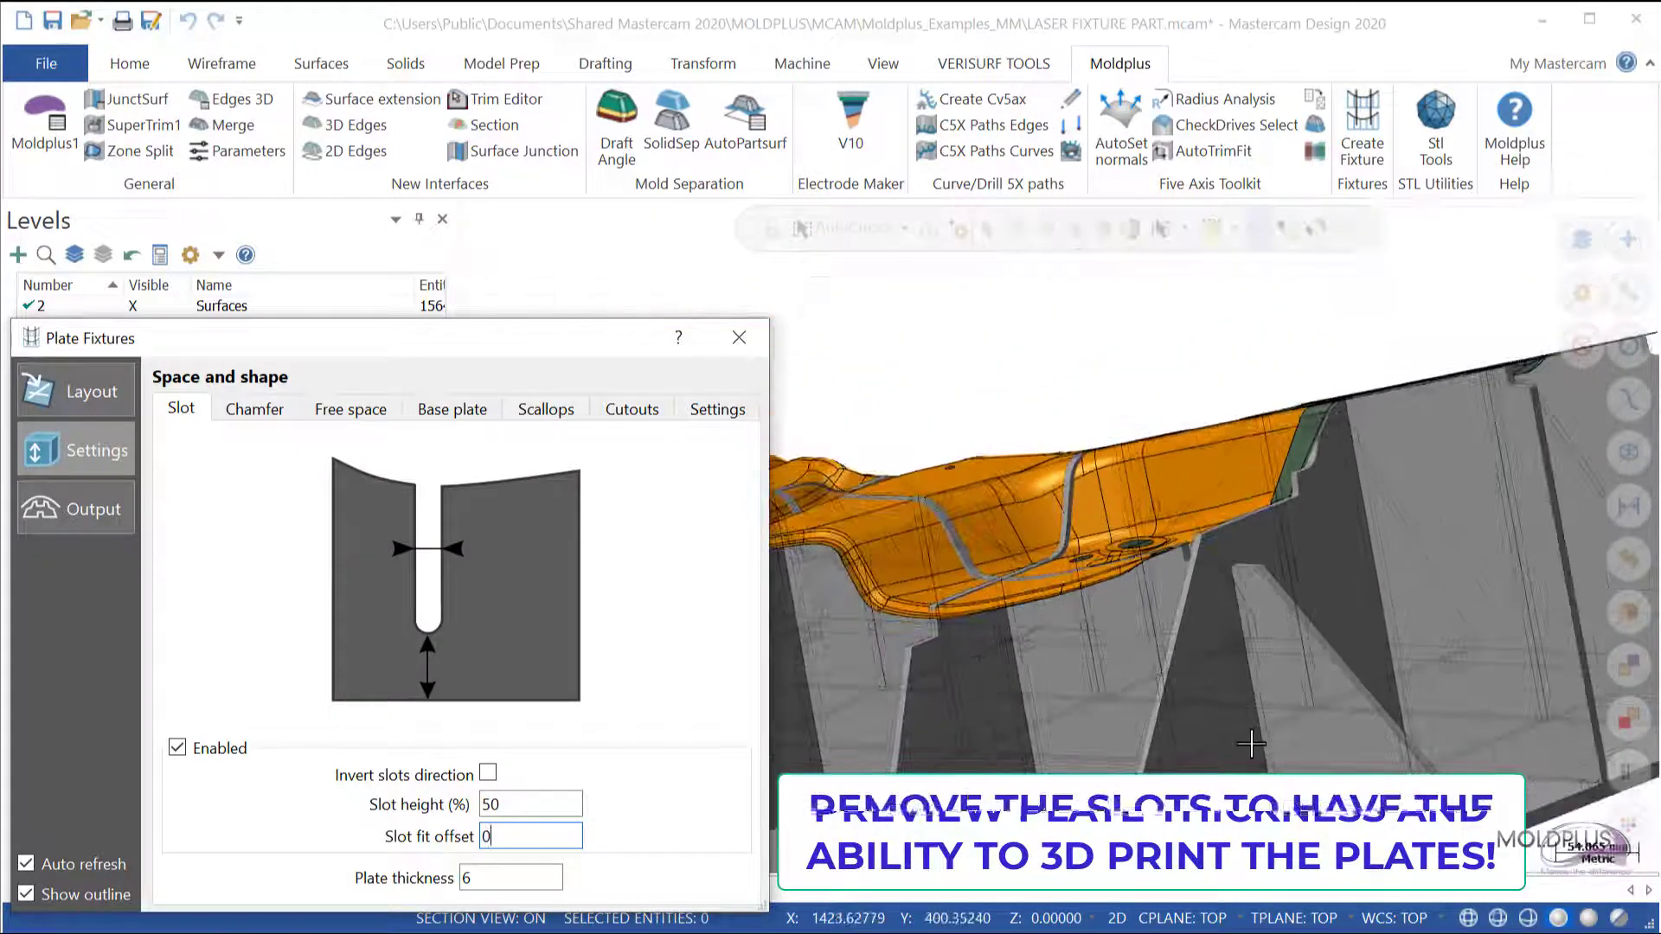
Disable slot creation for the fixture plates and hide the outlines in the preview
{"action": "scroll", "coordinate": [1049, 673], "scroll_direction": "down", "scroll_amount": 2}
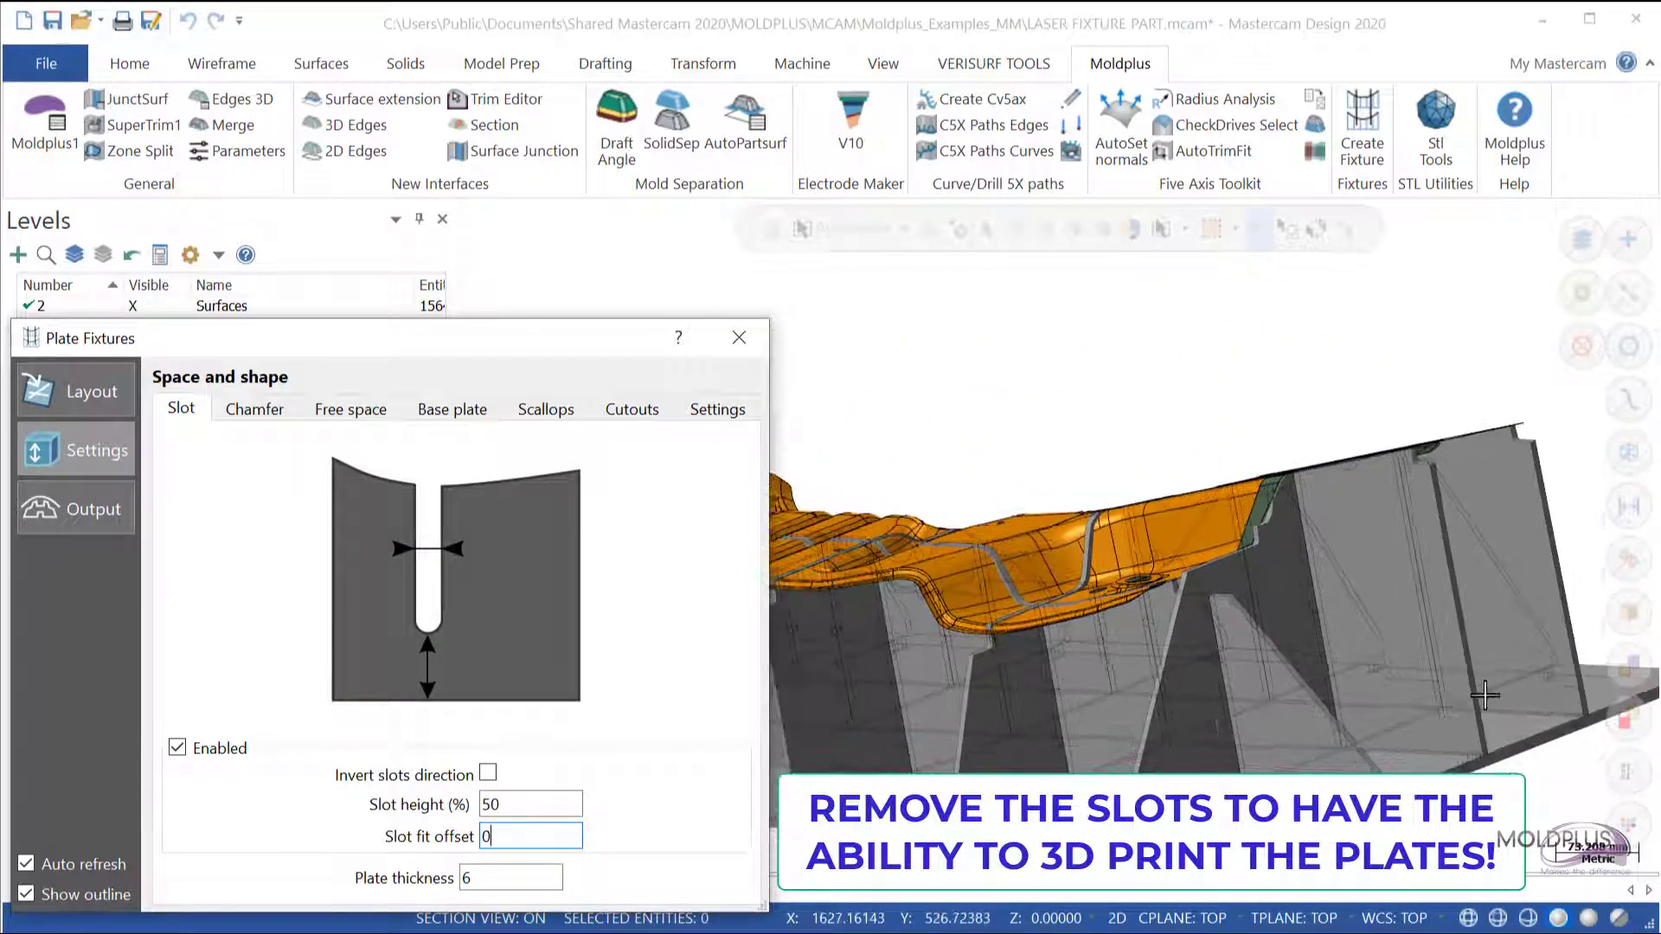
{"action": "scroll", "coordinate": [1361, 693], "scroll_direction": "up", "scroll_amount": 1}
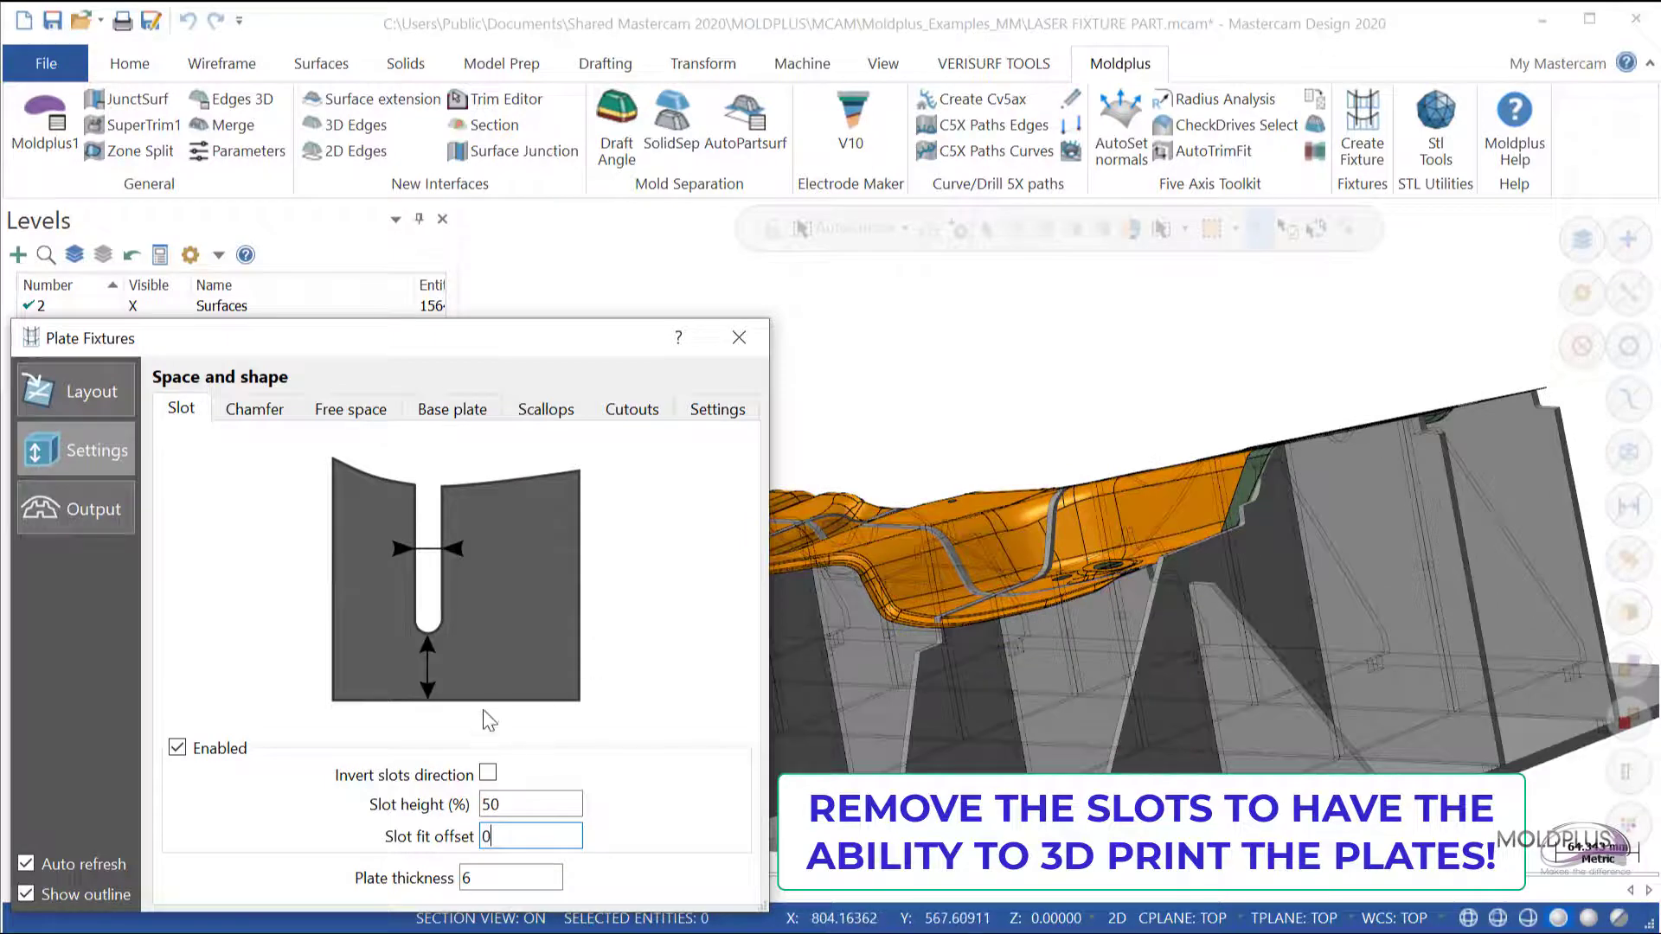
{"action": "left_click", "coordinate": [177, 749]}
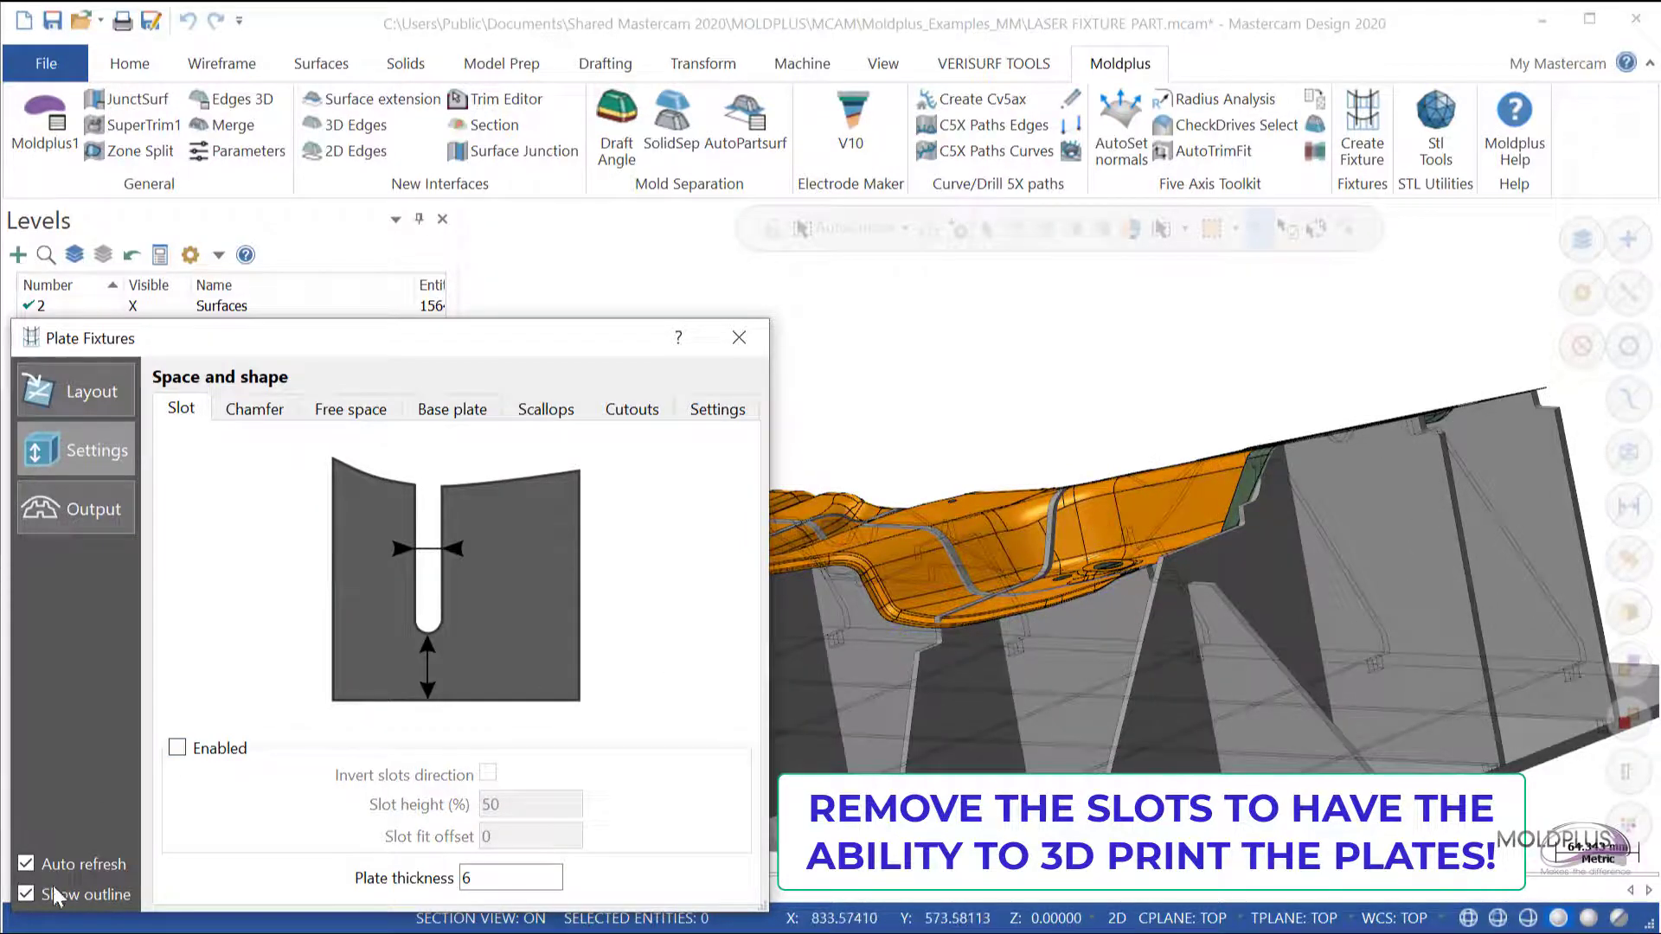
{"action": "left_click", "coordinate": [27, 895]}
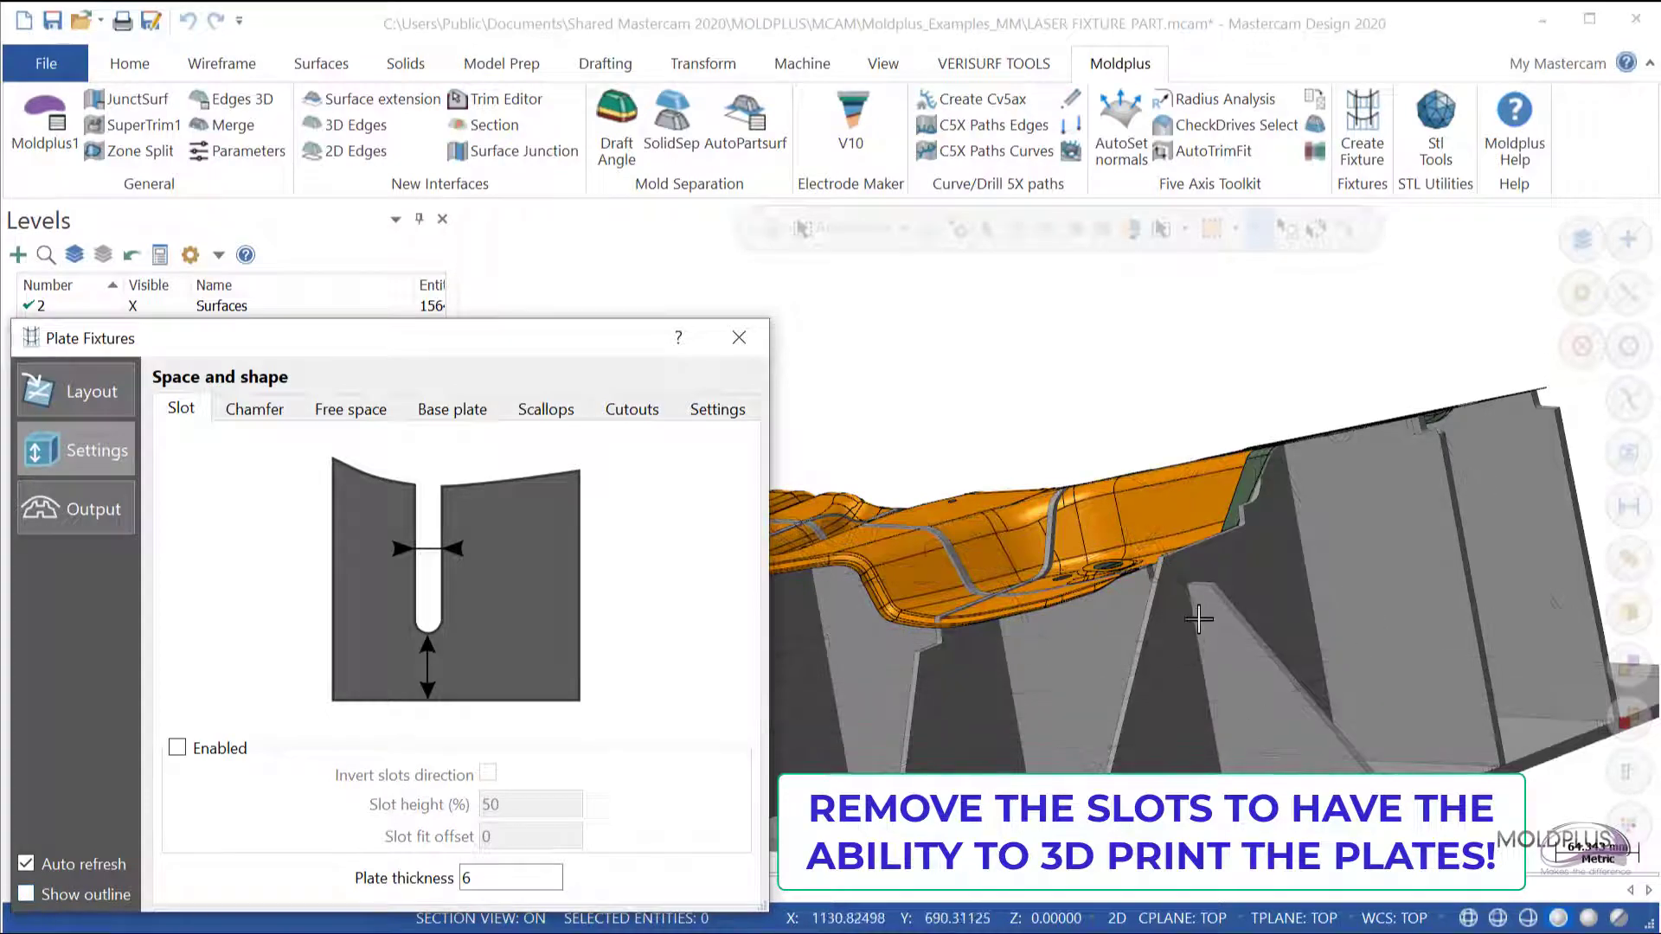
{"action": "mouse_move", "coordinate": [1242, 595]}
{"action": "middle_mouse_down"}
{"action": "mouse_move", "coordinate": [1472, 606]}
{"action": "mouse_move", "coordinate": [1246, 605]}
{"action": "middle_mouse_up"}
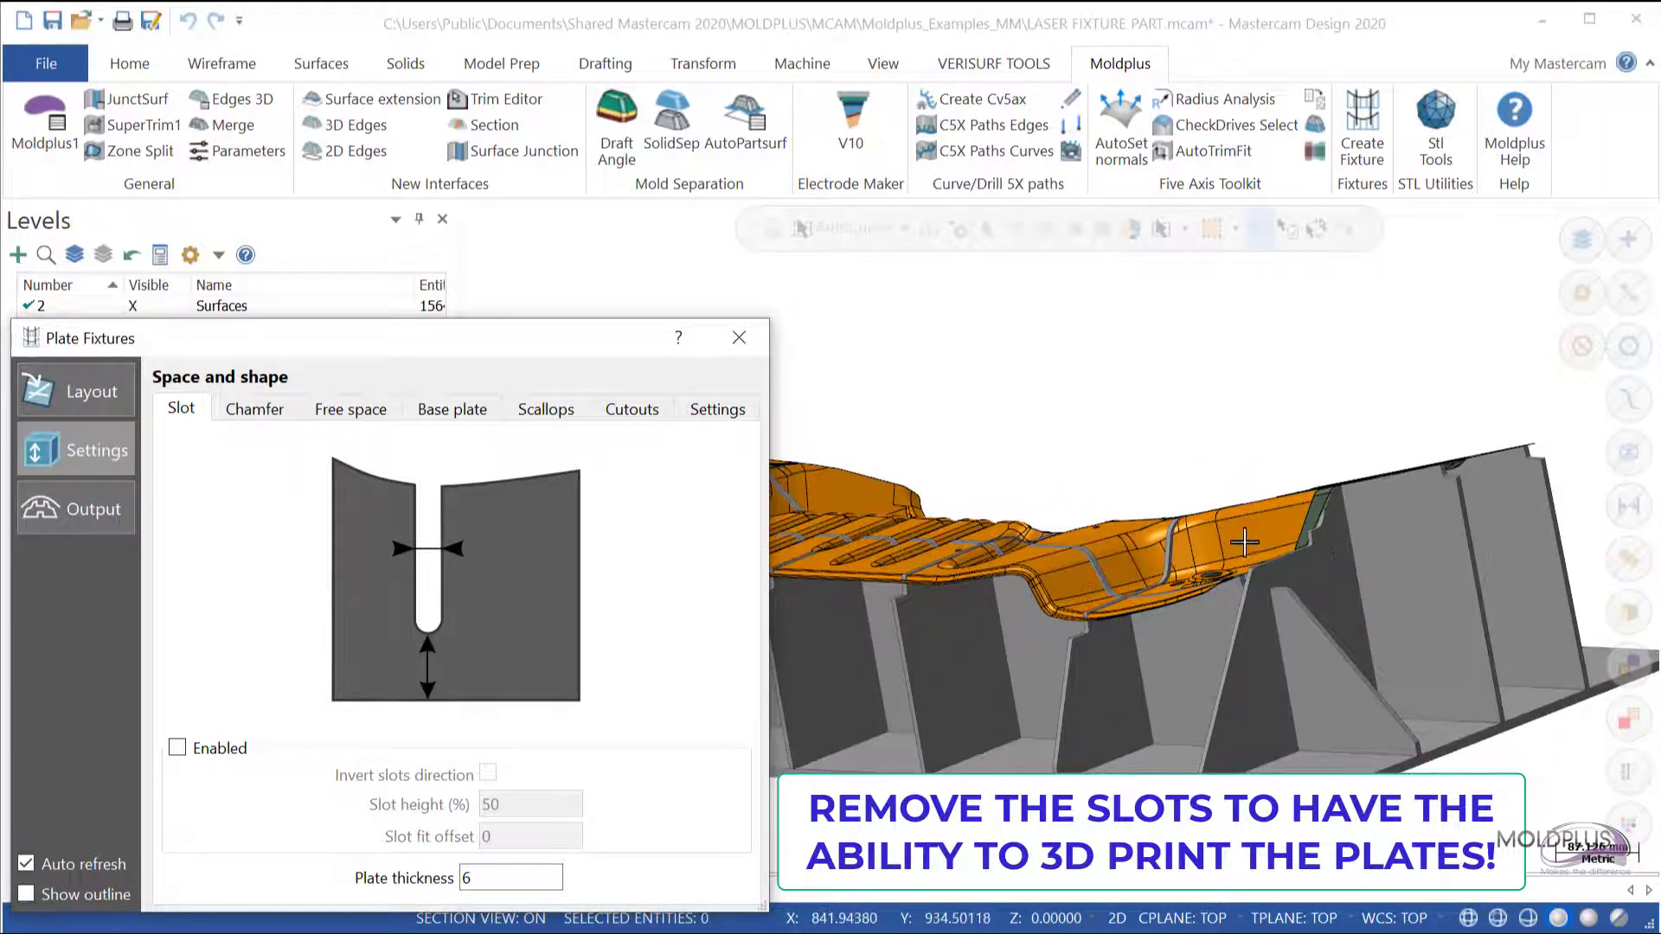
Disable chamfer creation at the ends of the fixture plates
{"action": "scroll", "coordinate": [1241, 626], "scroll_direction": "up", "scroll_amount": 2}
{"action": "scroll", "coordinate": [1241, 625], "scroll_direction": "down", "scroll_amount": 5}
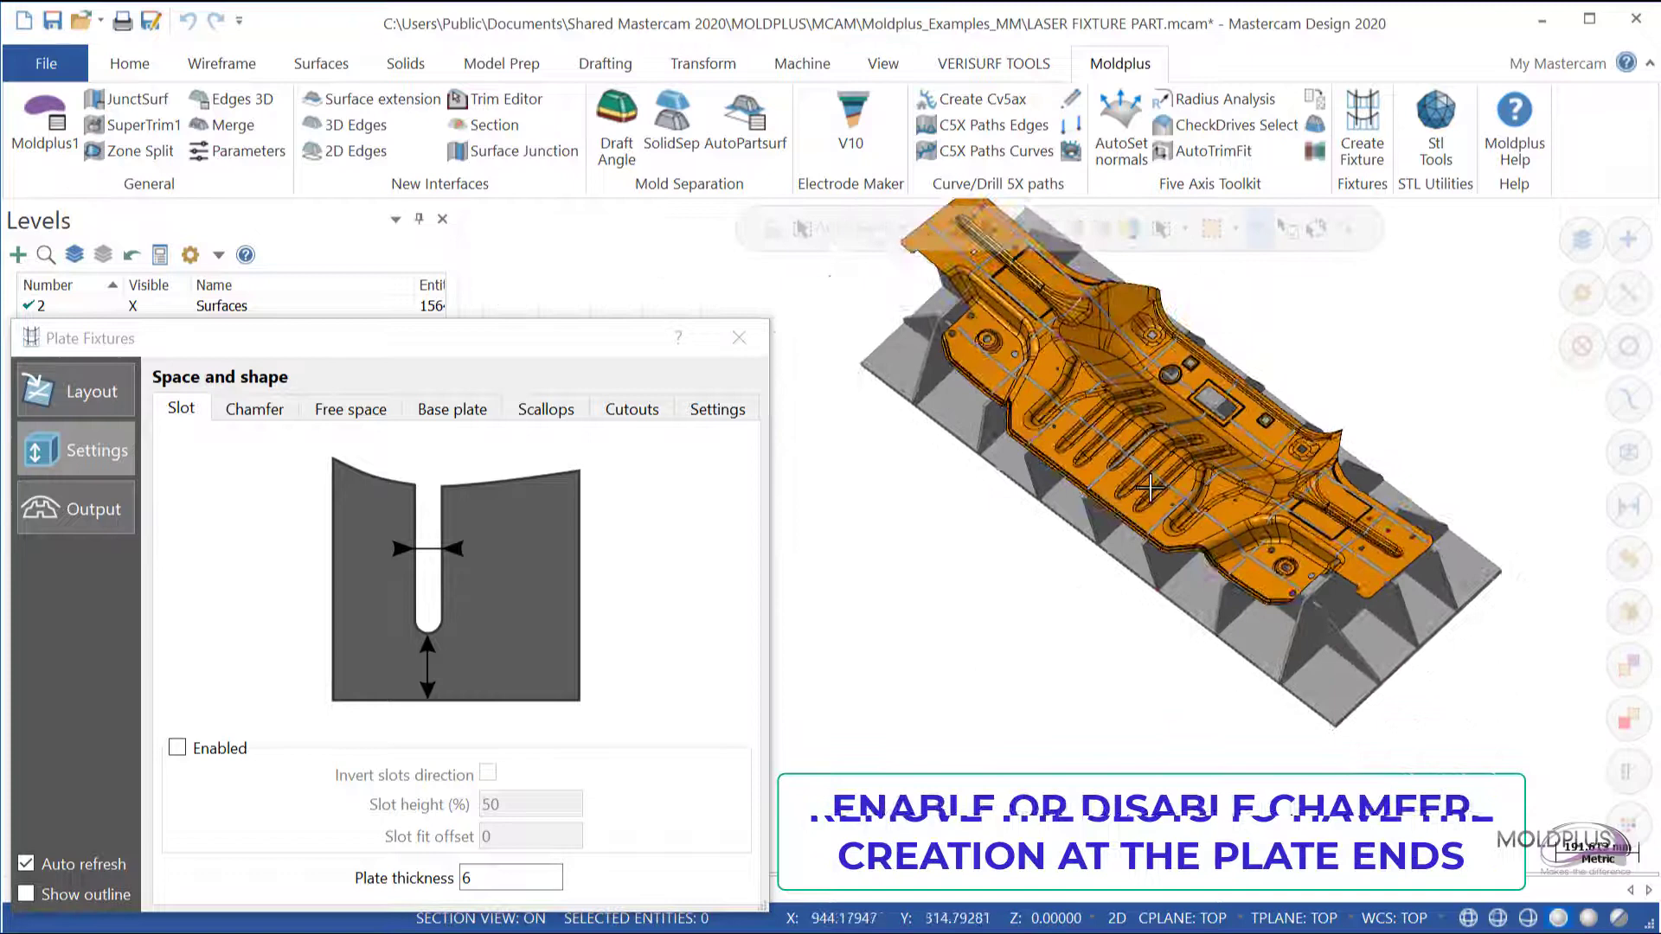
{"action": "middle_click_drag", "start_coordinate": [1150, 470], "coordinate": [1124, 346]}
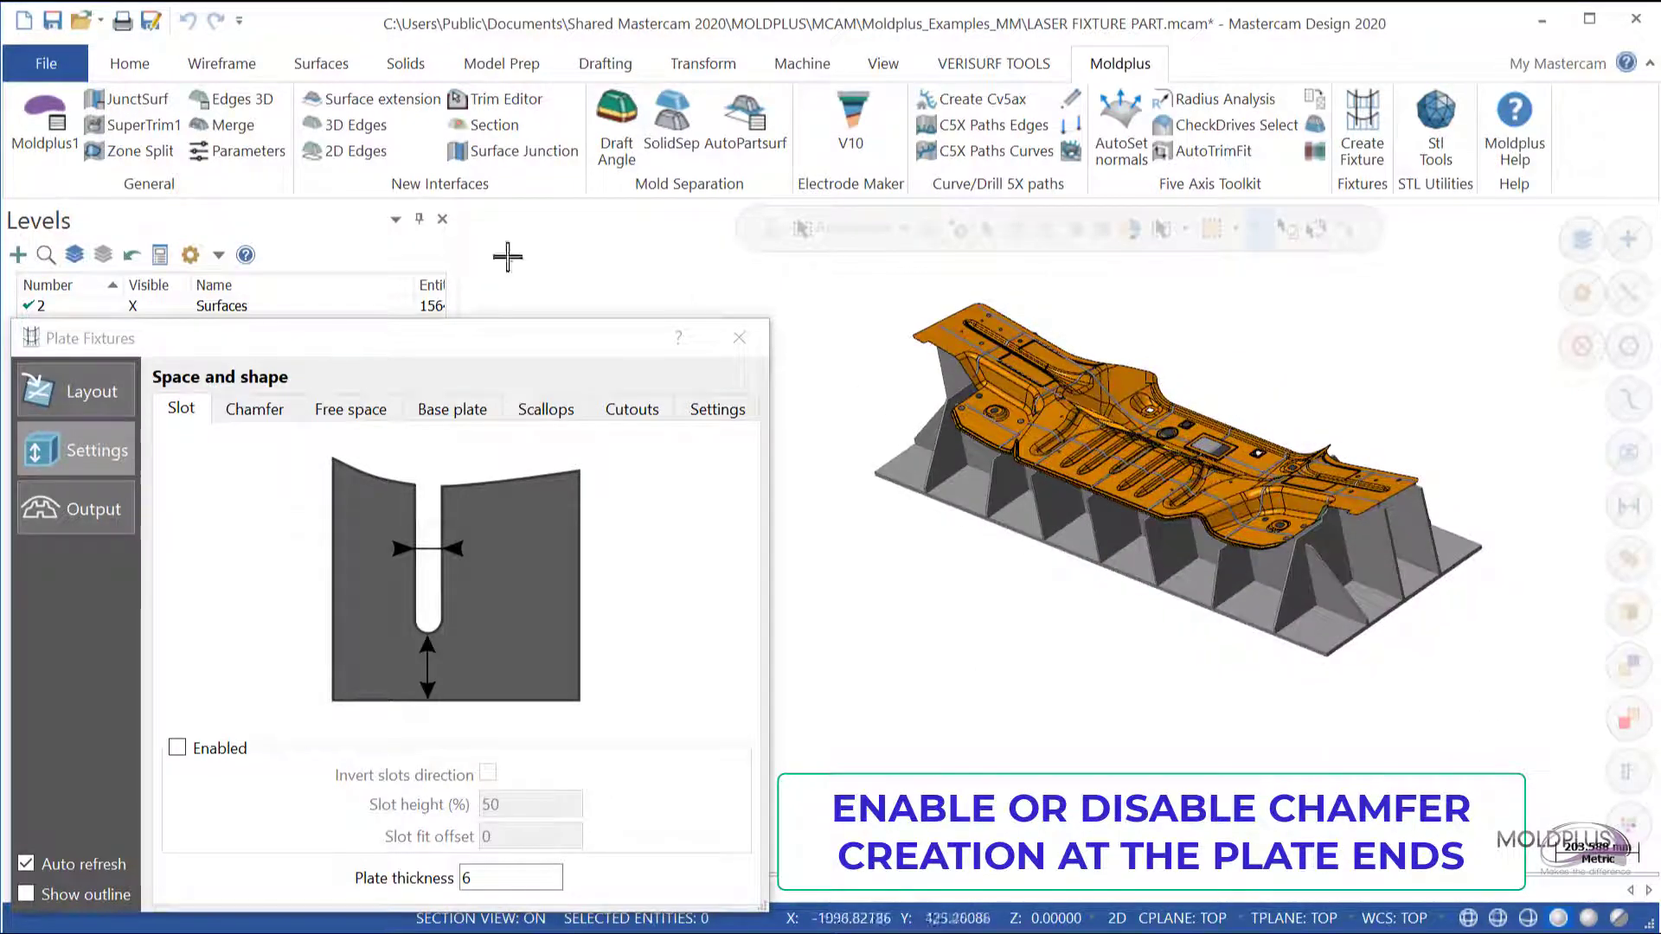
{"action": "left_click", "coordinate": [256, 408]}
{"action": "scroll", "coordinate": [1257, 447], "scroll_direction": "up", "scroll_amount": 2}
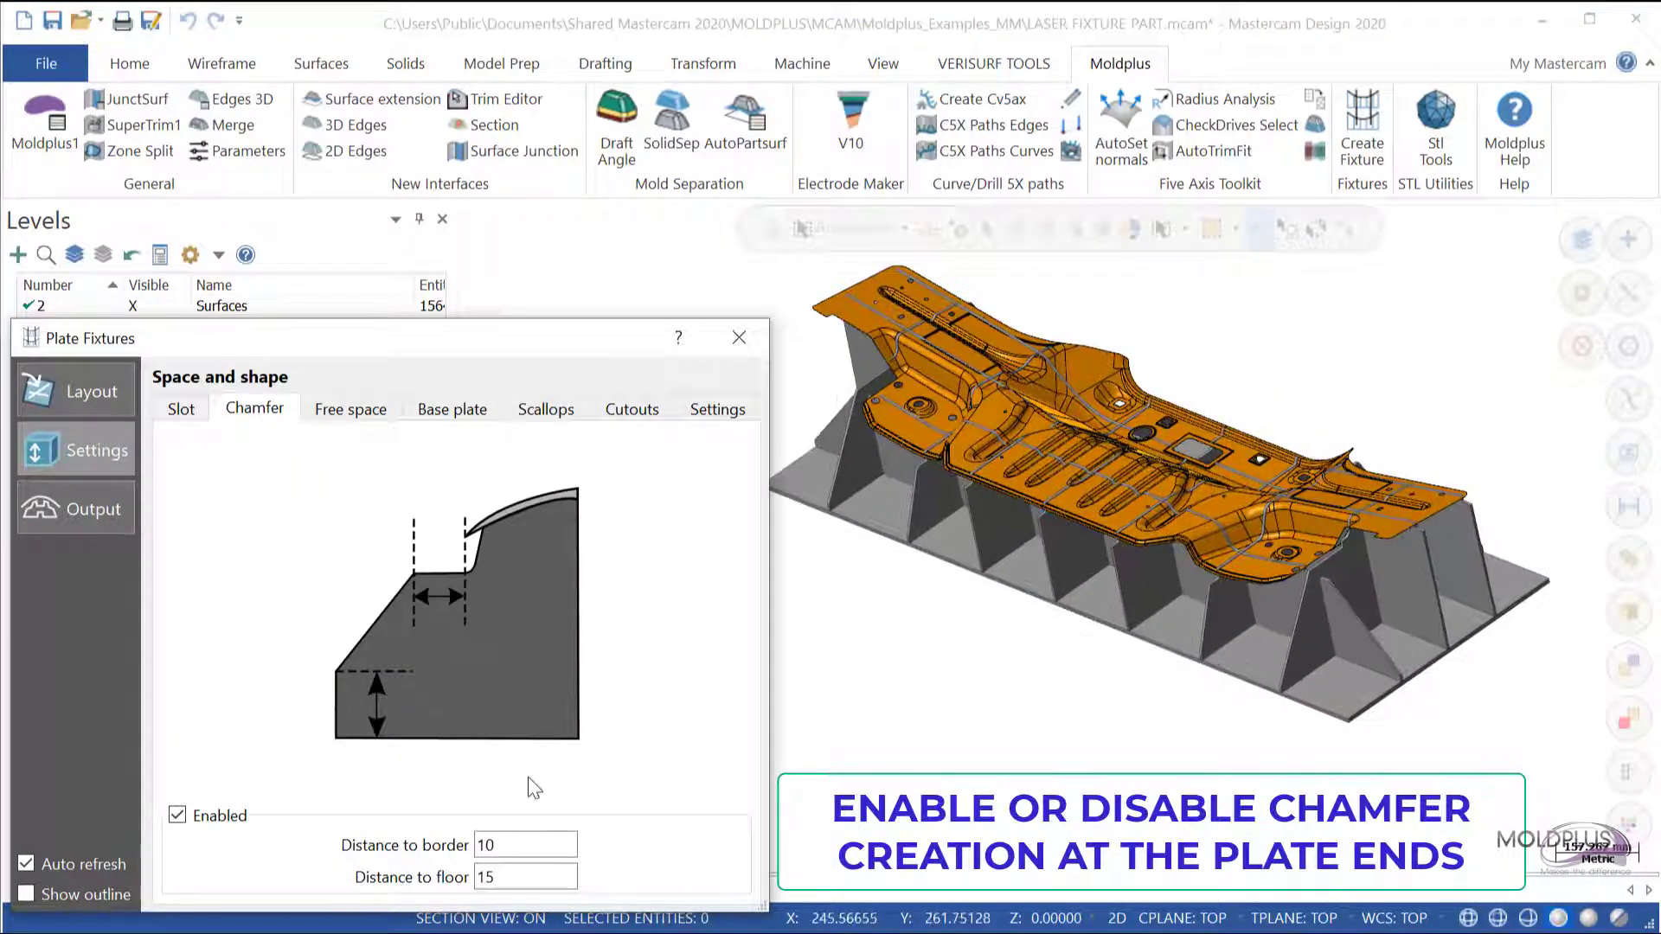
{"action": "left_click", "coordinate": [177, 818]}
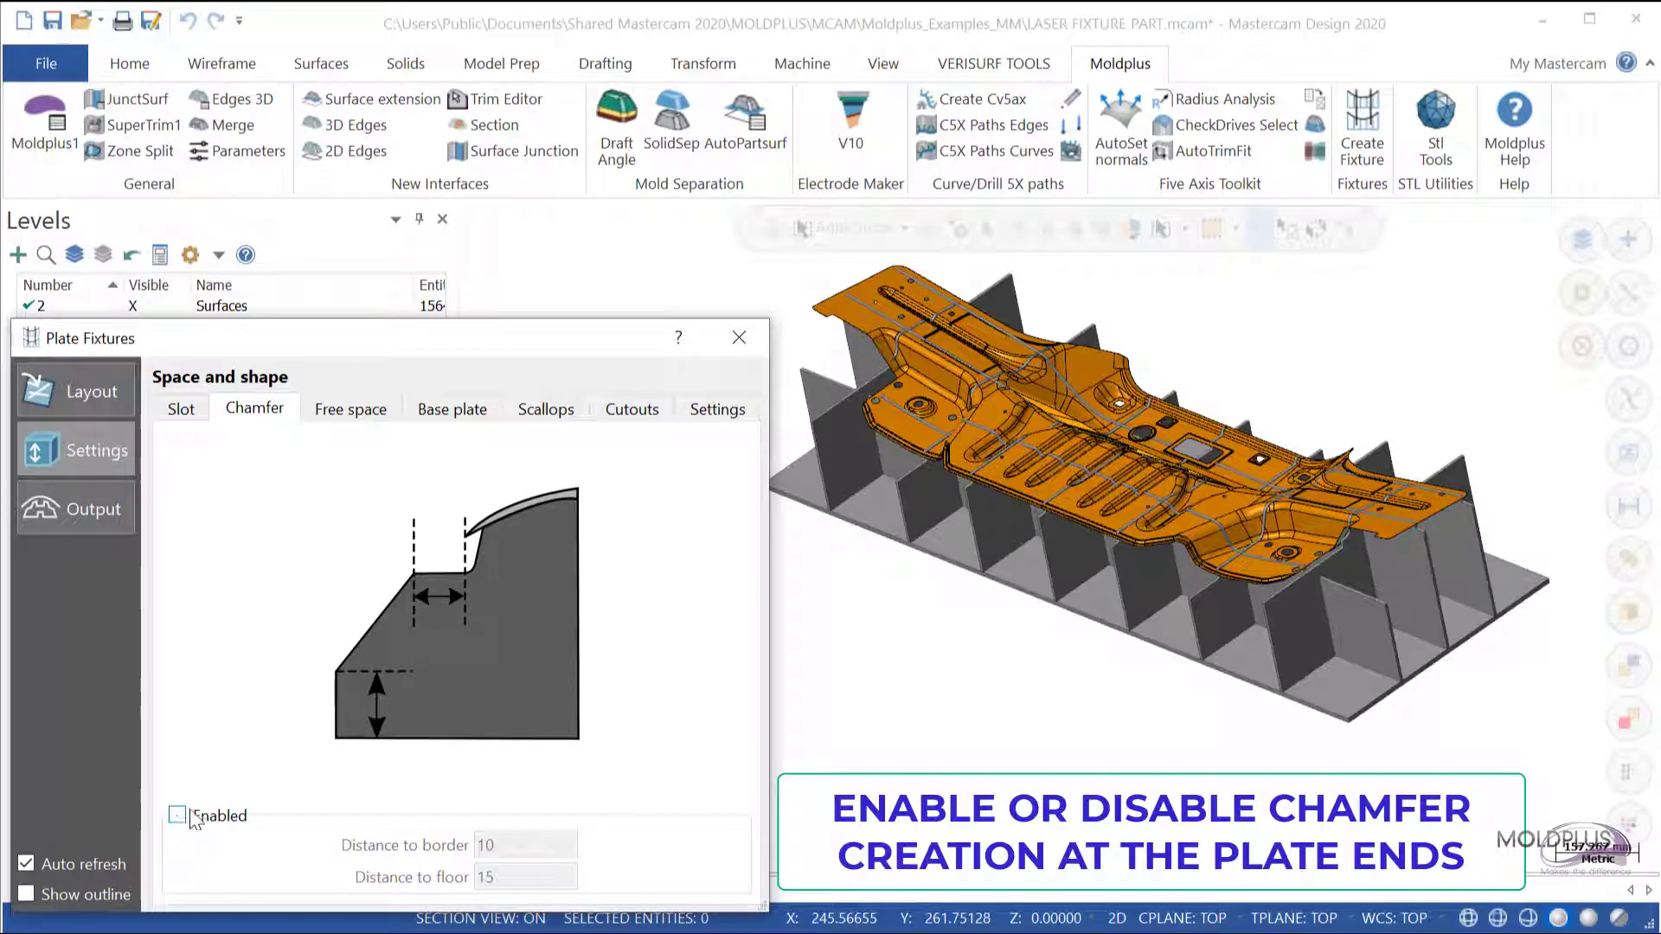
Review the free space settings and toggle the base plate creation off and back on
{"action": "left_click", "coordinate": [364, 418]}
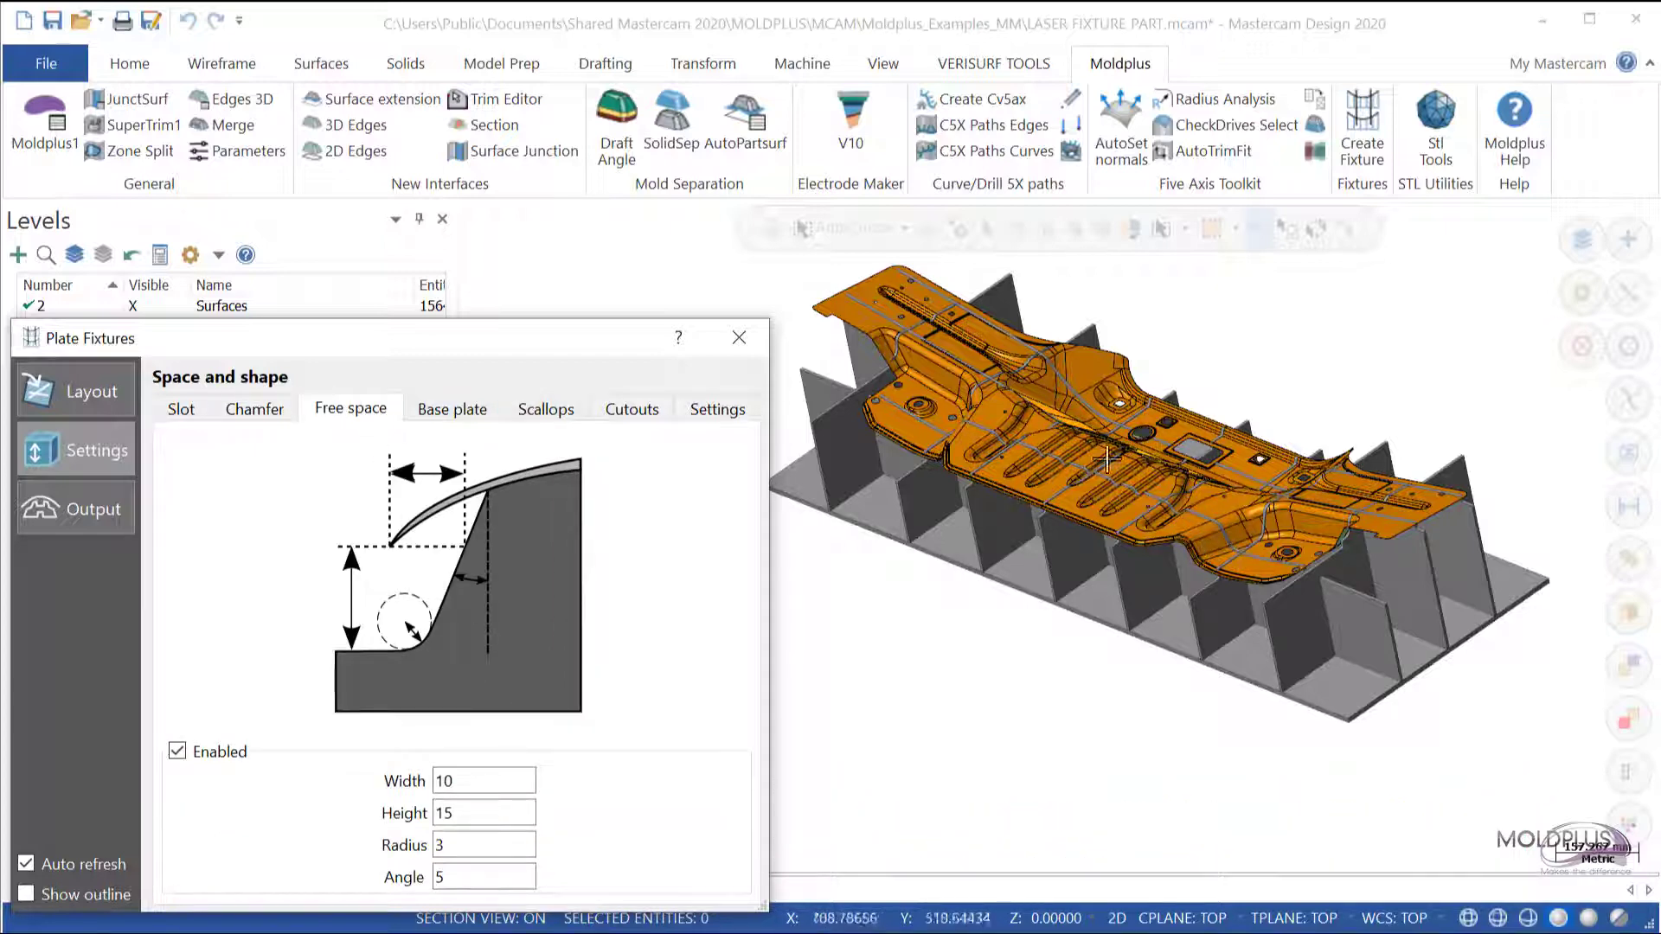
{"action": "key", "text": "ctrl+Tab"}
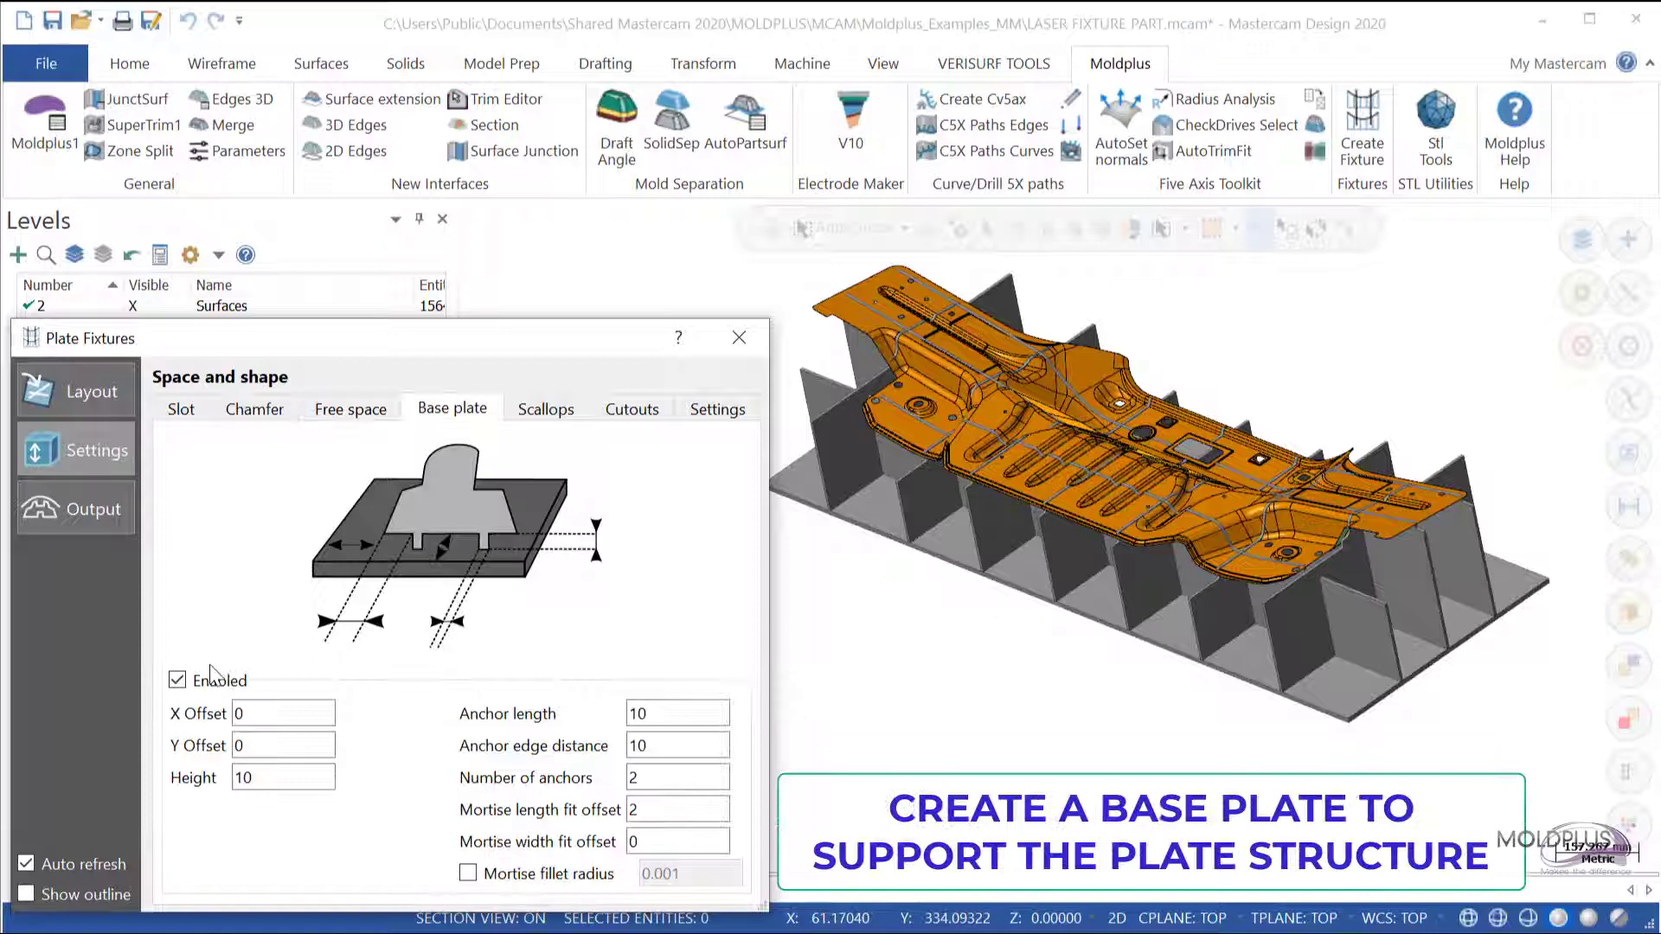
{"action": "left_click", "coordinate": [178, 682]}
{"action": "left_click", "coordinate": [178, 682]}
{"action": "scroll", "coordinate": [1309, 675], "scroll_direction": "up", "scroll_amount": 2}
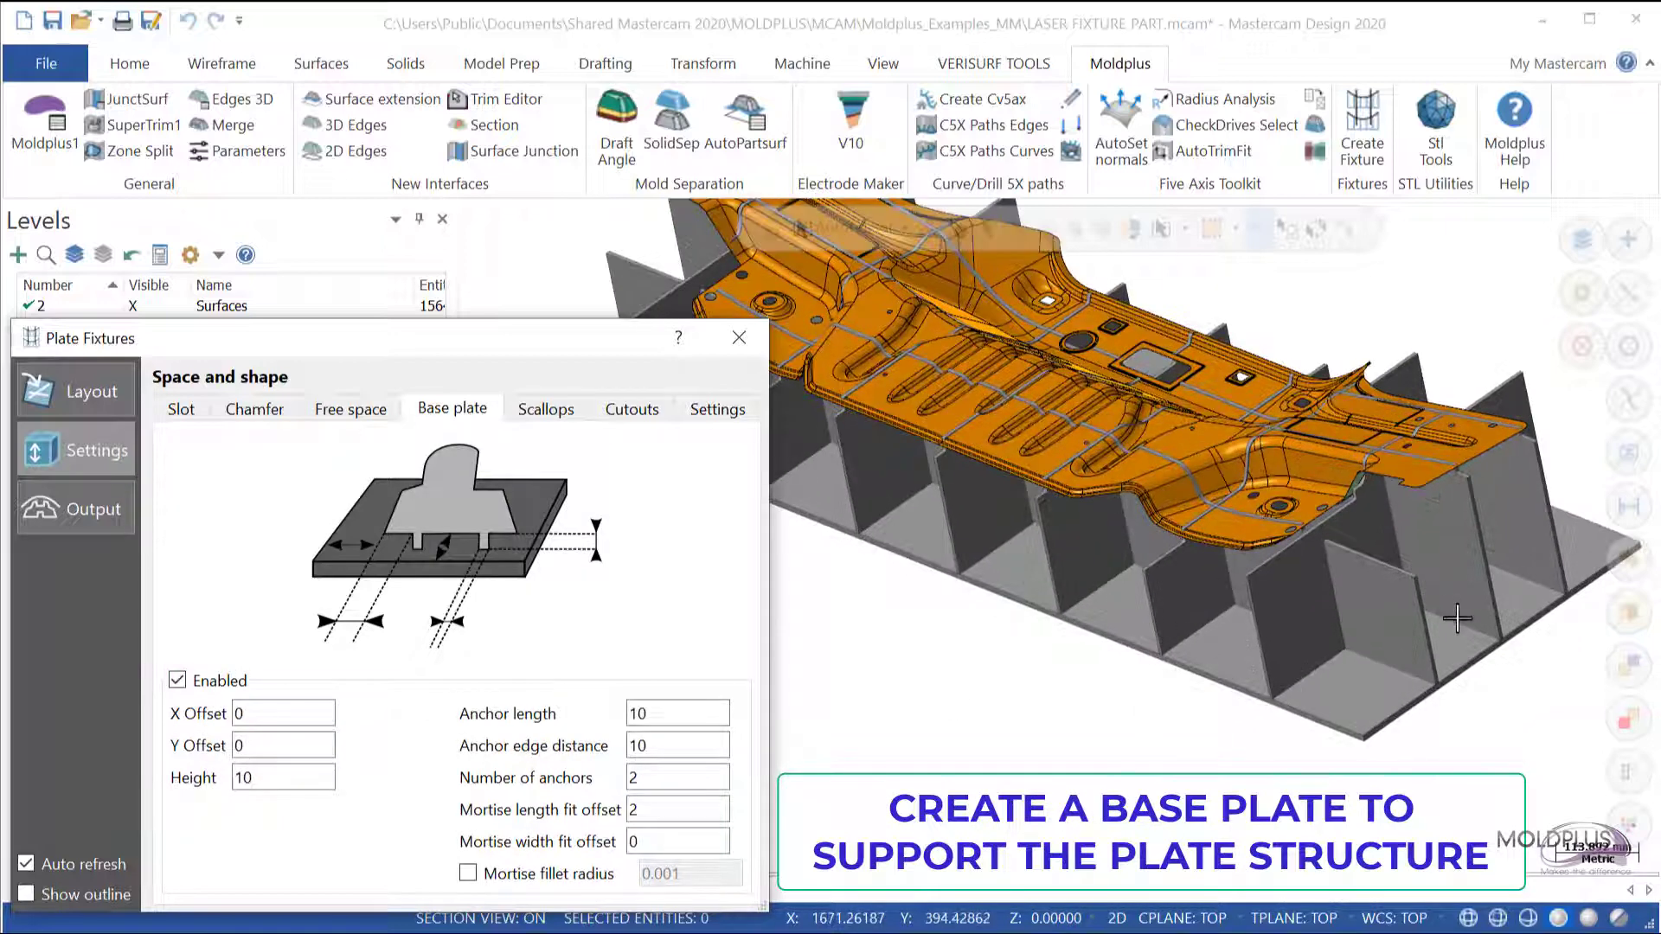
Enable scallop creation on top of the fixture plates and inspect the scallops beneath the sheet metal part
{"action": "left_click", "coordinate": [552, 412]}
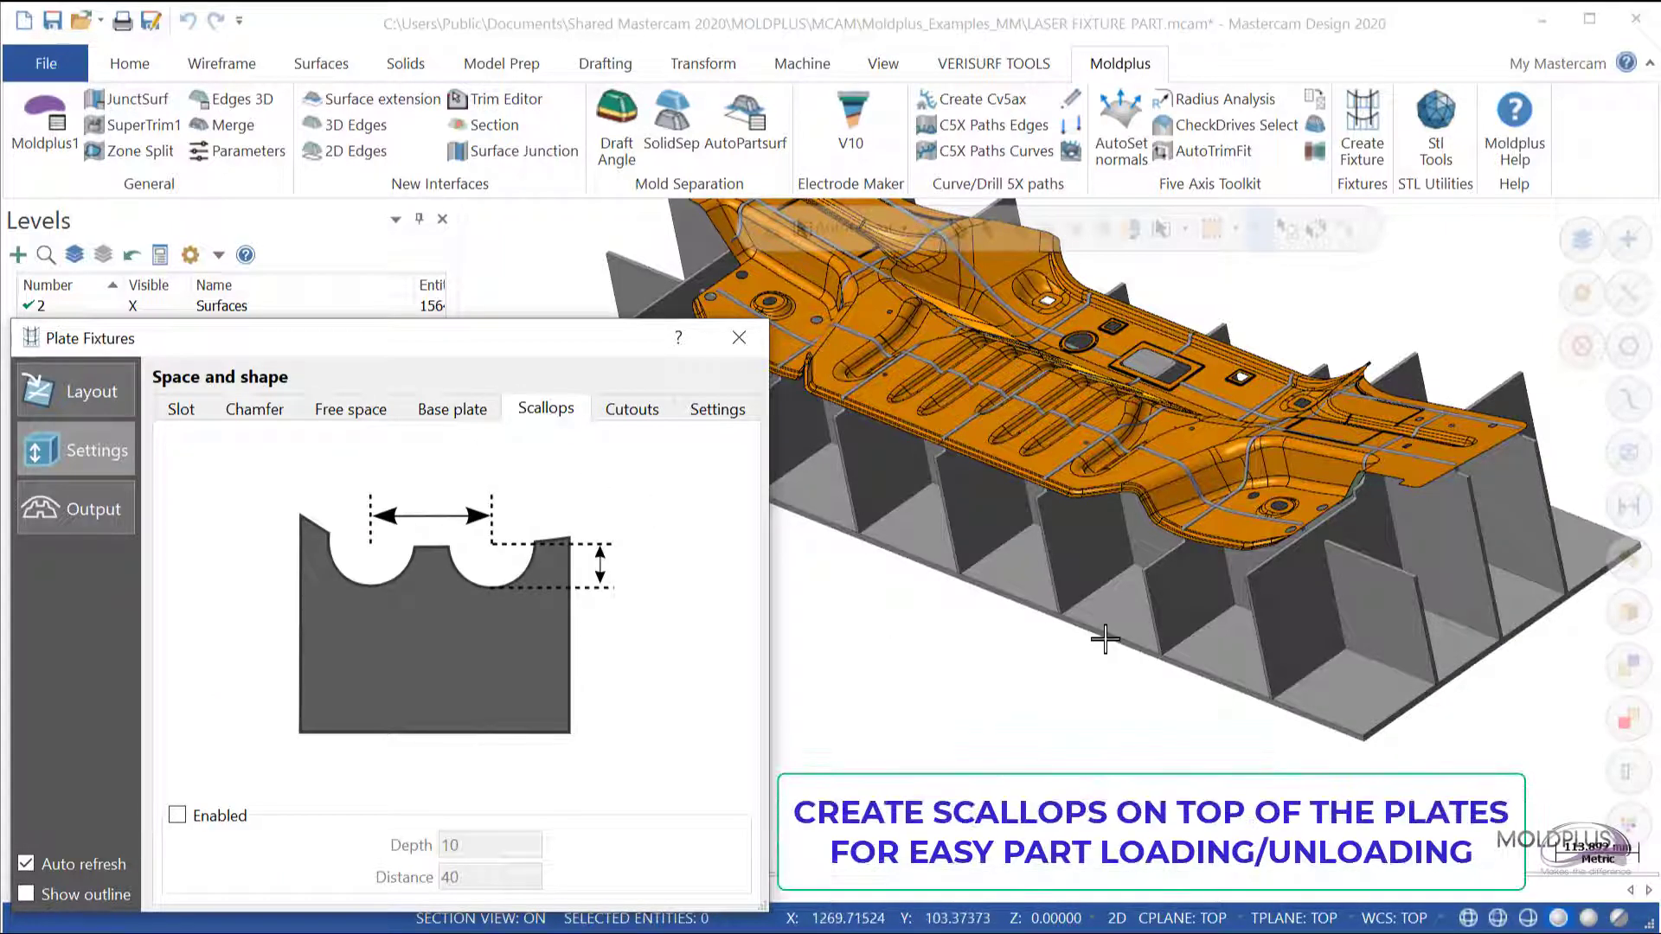
{"action": "scroll", "coordinate": [1162, 441], "scroll_direction": "up", "scroll_amount": 8}
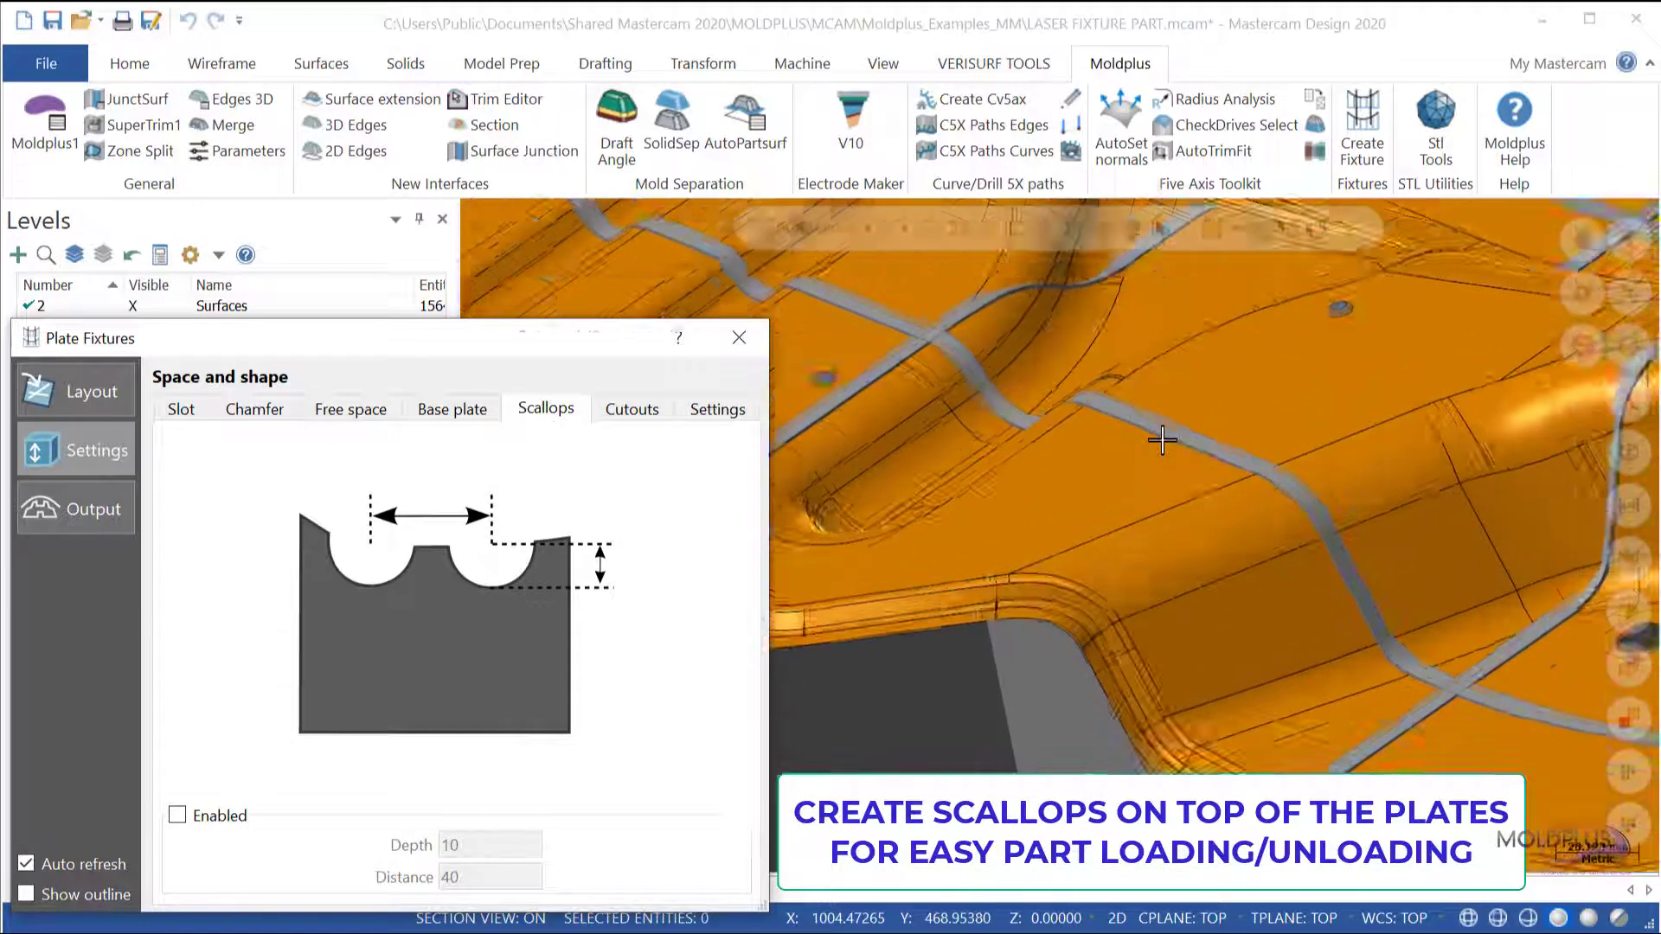
{"action": "scroll", "coordinate": [1165, 449], "scroll_direction": "down", "scroll_amount": 5}
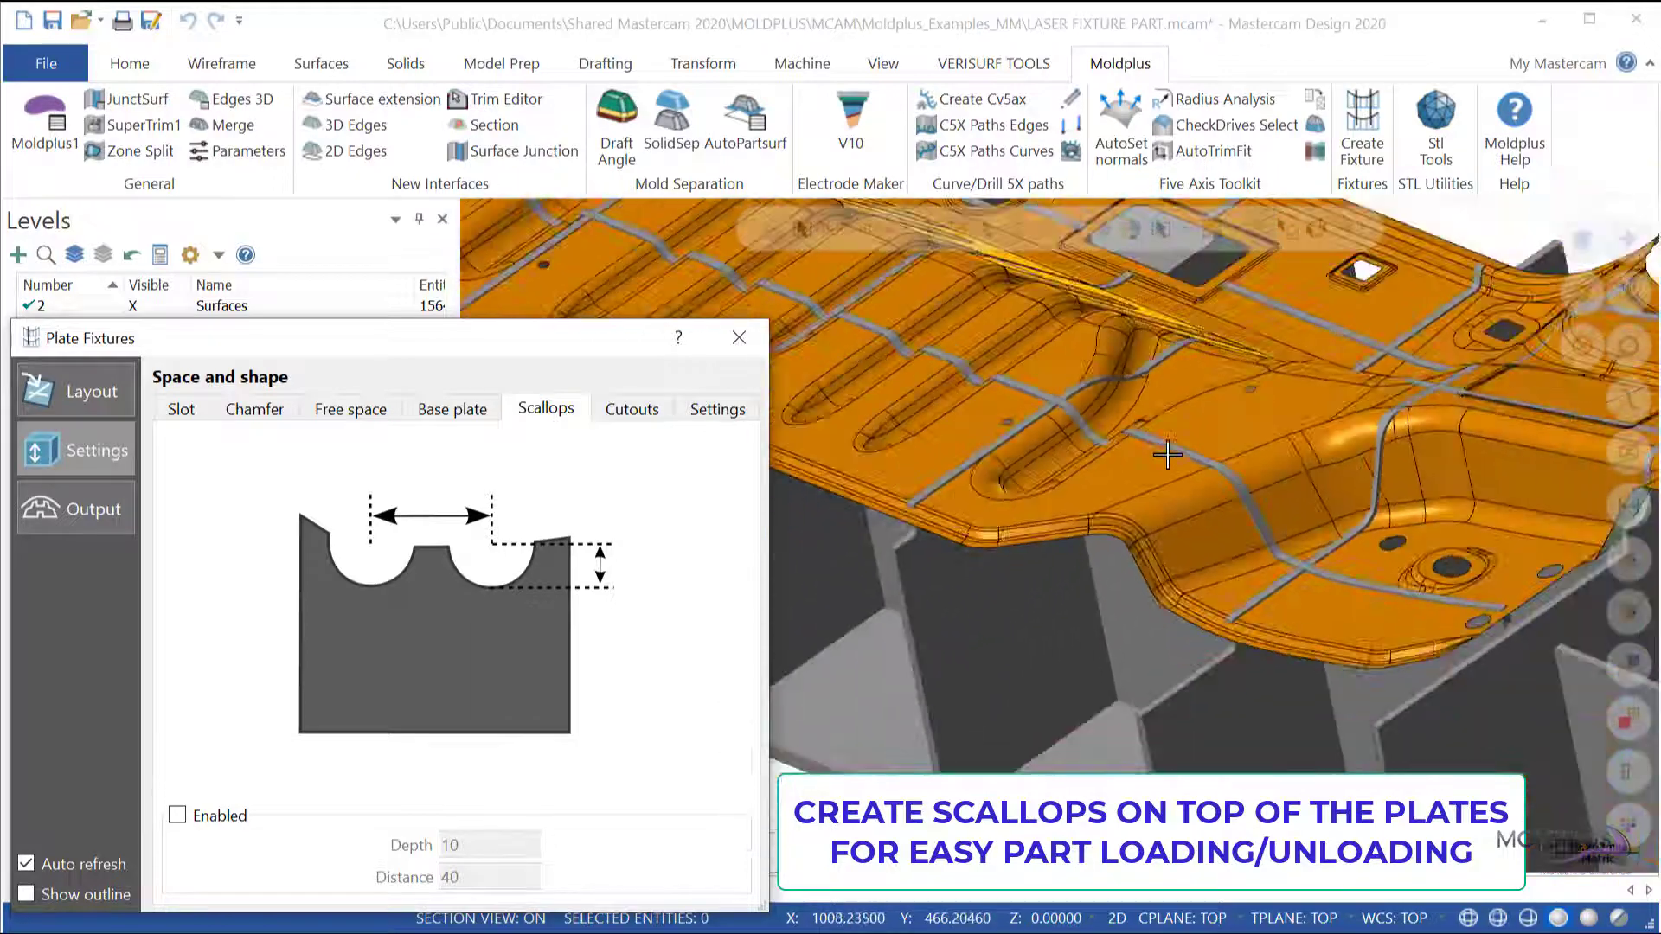
{"action": "scroll", "coordinate": [1167, 455], "scroll_direction": "down", "scroll_amount": 2}
{"action": "left_click", "coordinate": [177, 816]}
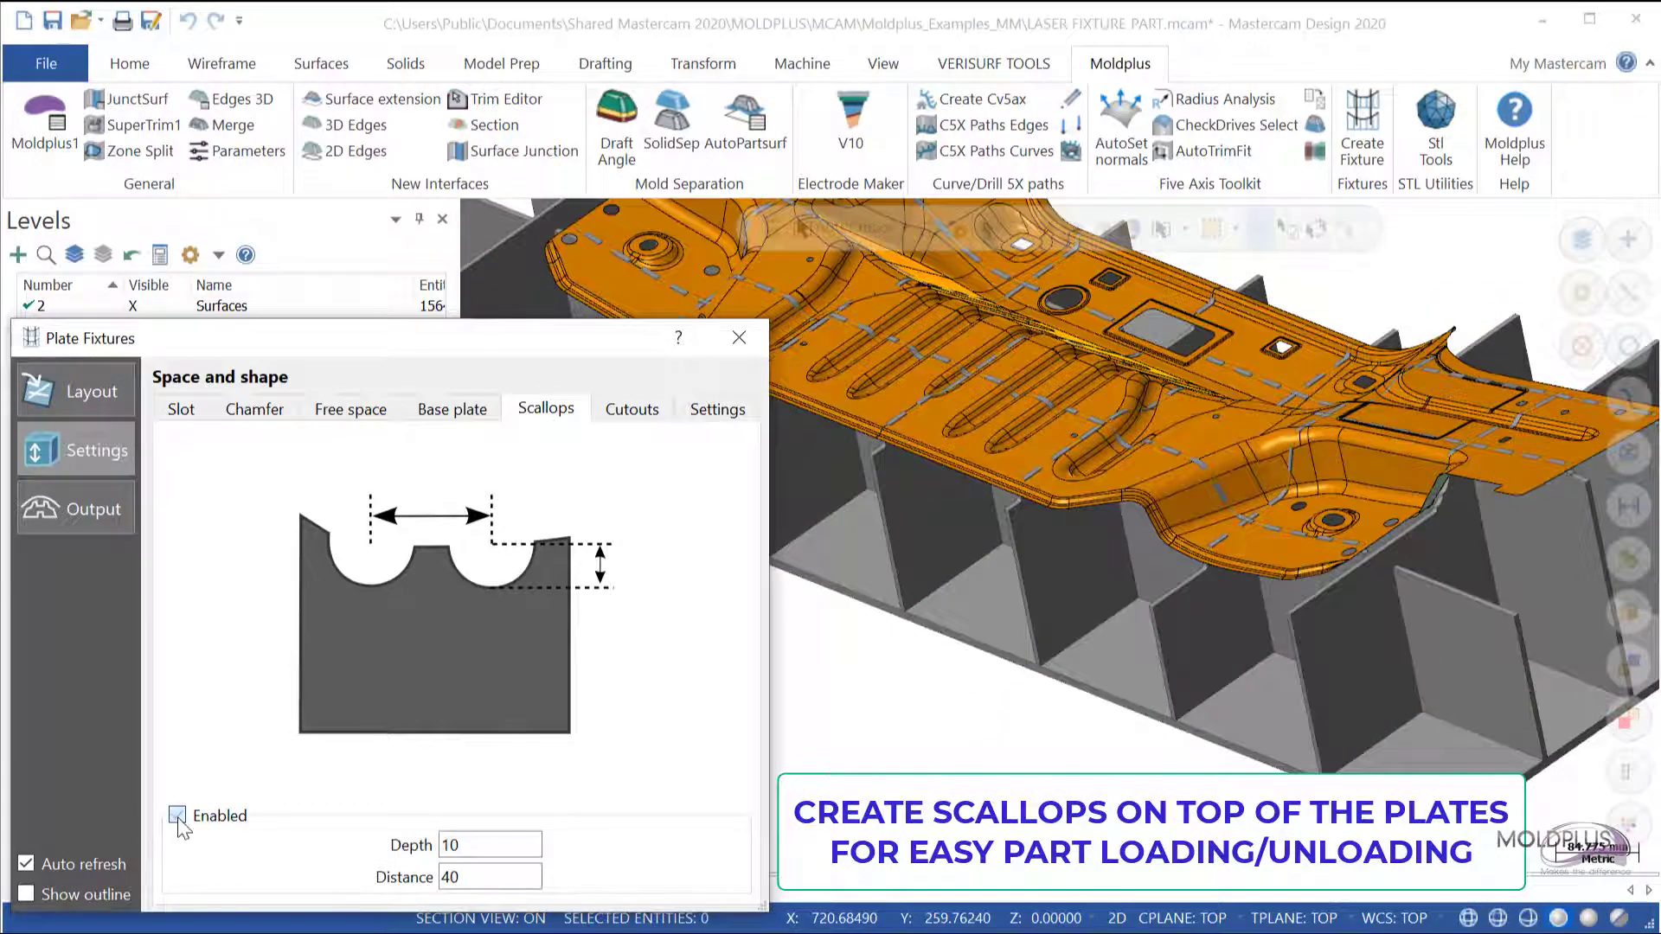
{"action": "middle_click_drag", "start_coordinate": [1019, 494], "coordinate": [1111, 463]}
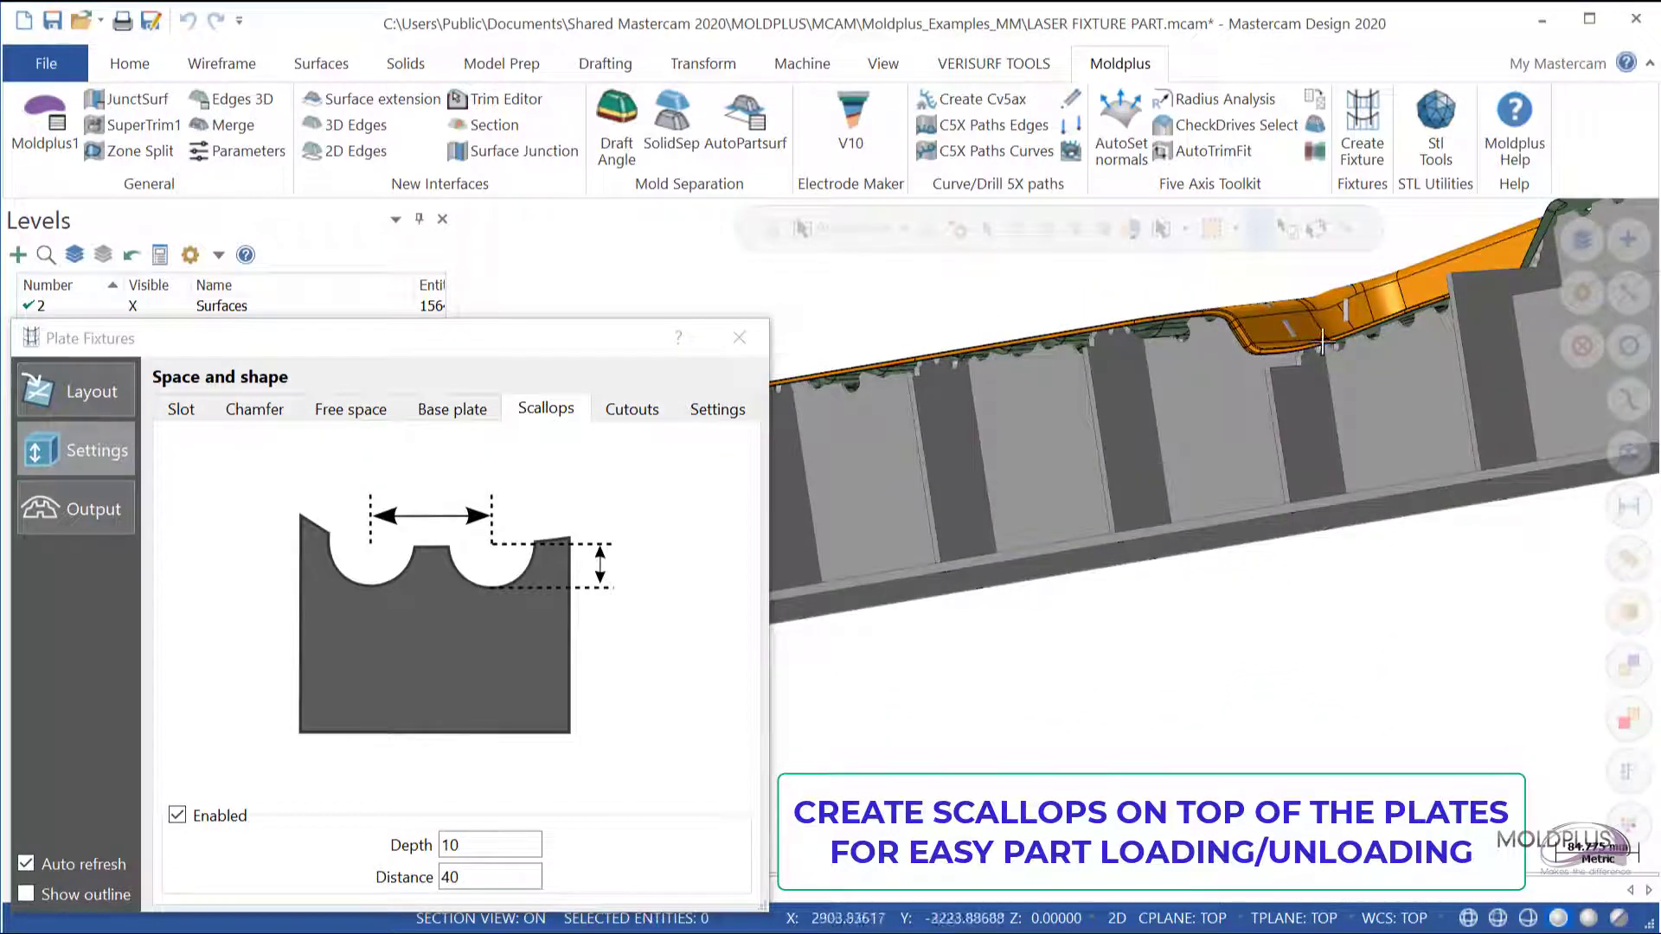
{"action": "middle_click_drag", "start_coordinate": [1299, 391], "coordinate": [1198, 487]}
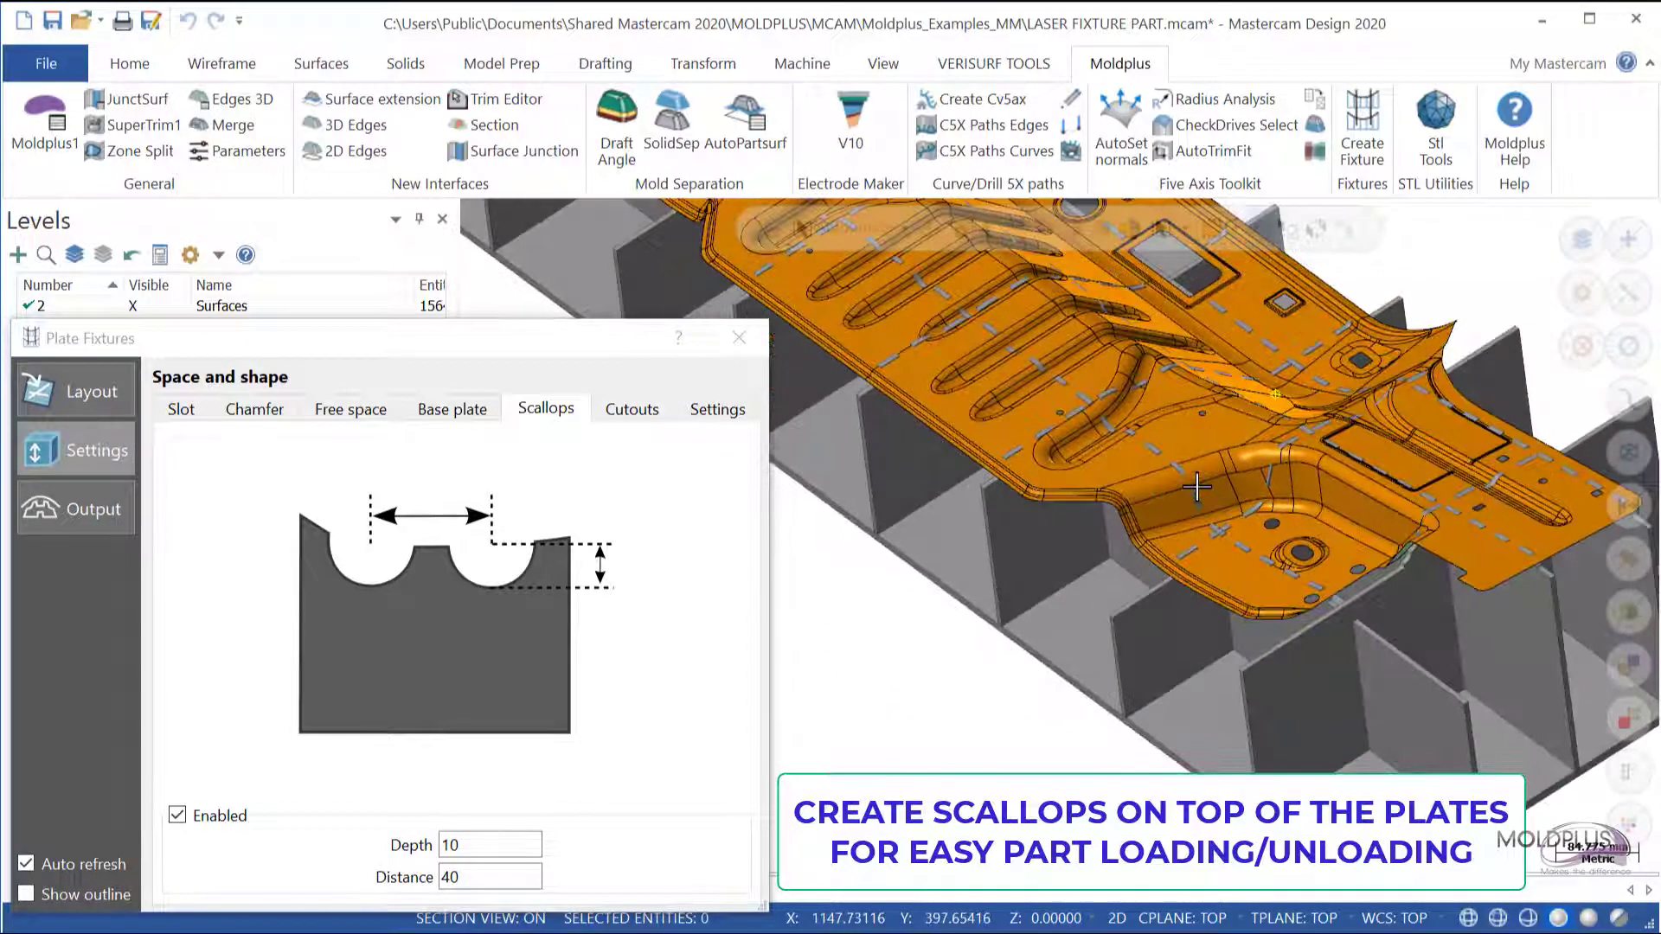
{"action": "scroll", "coordinate": [1028, 579], "scroll_direction": "down", "scroll_amount": 2}
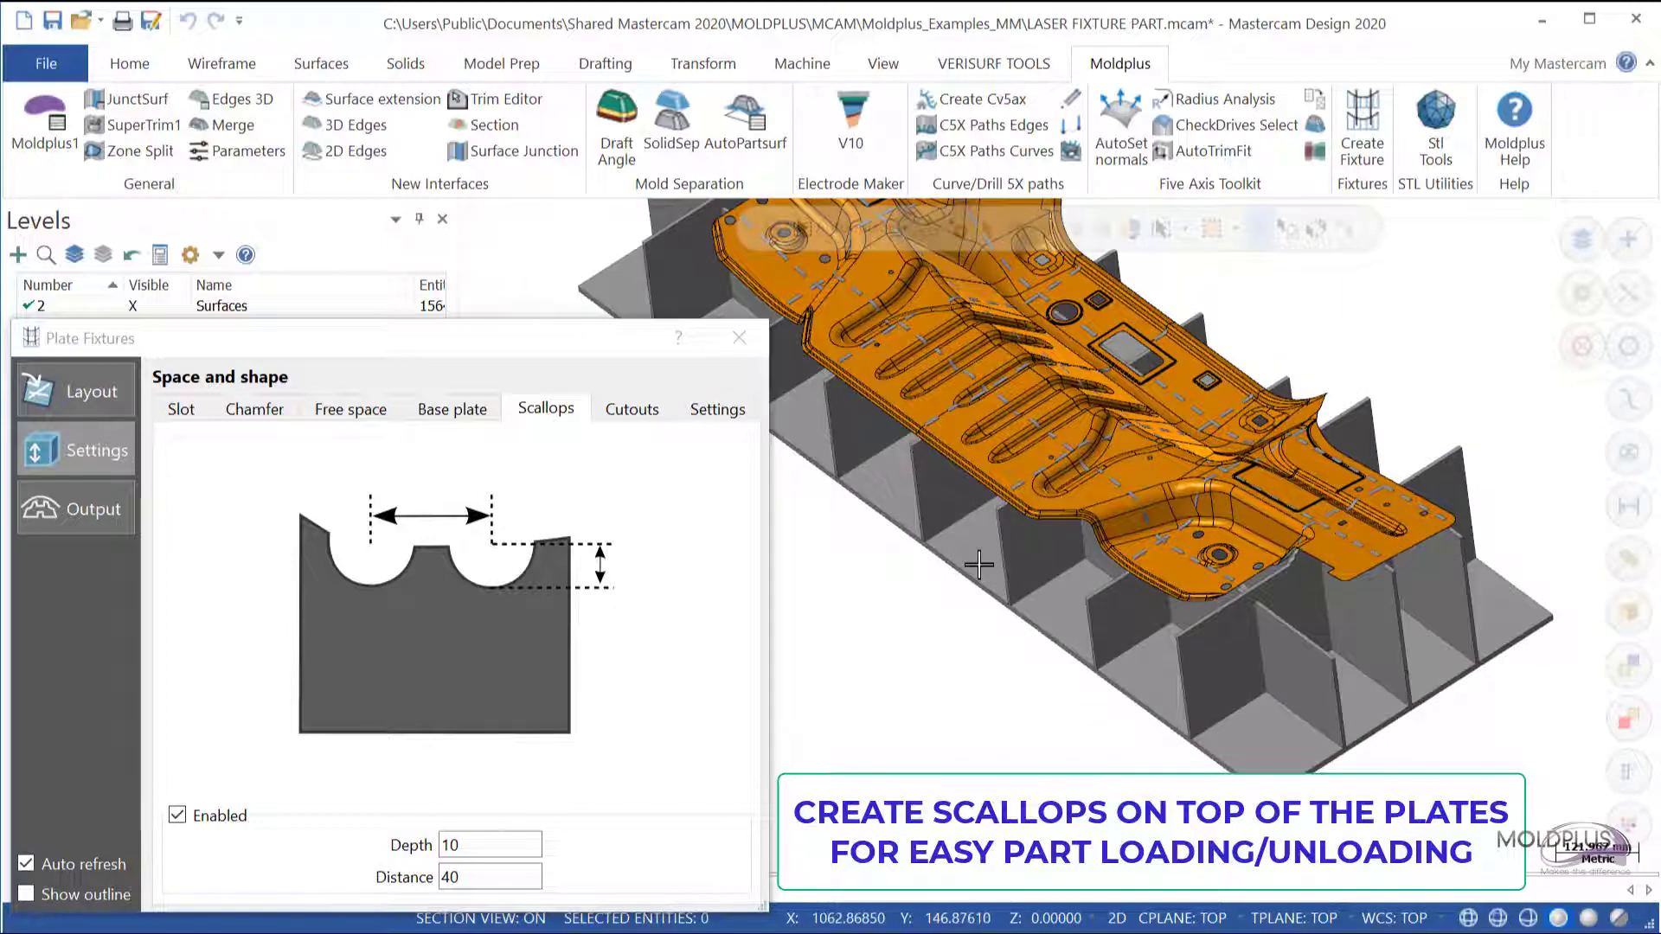
{"action": "scroll", "coordinate": [952, 620], "scroll_direction": "down", "scroll_amount": 2}
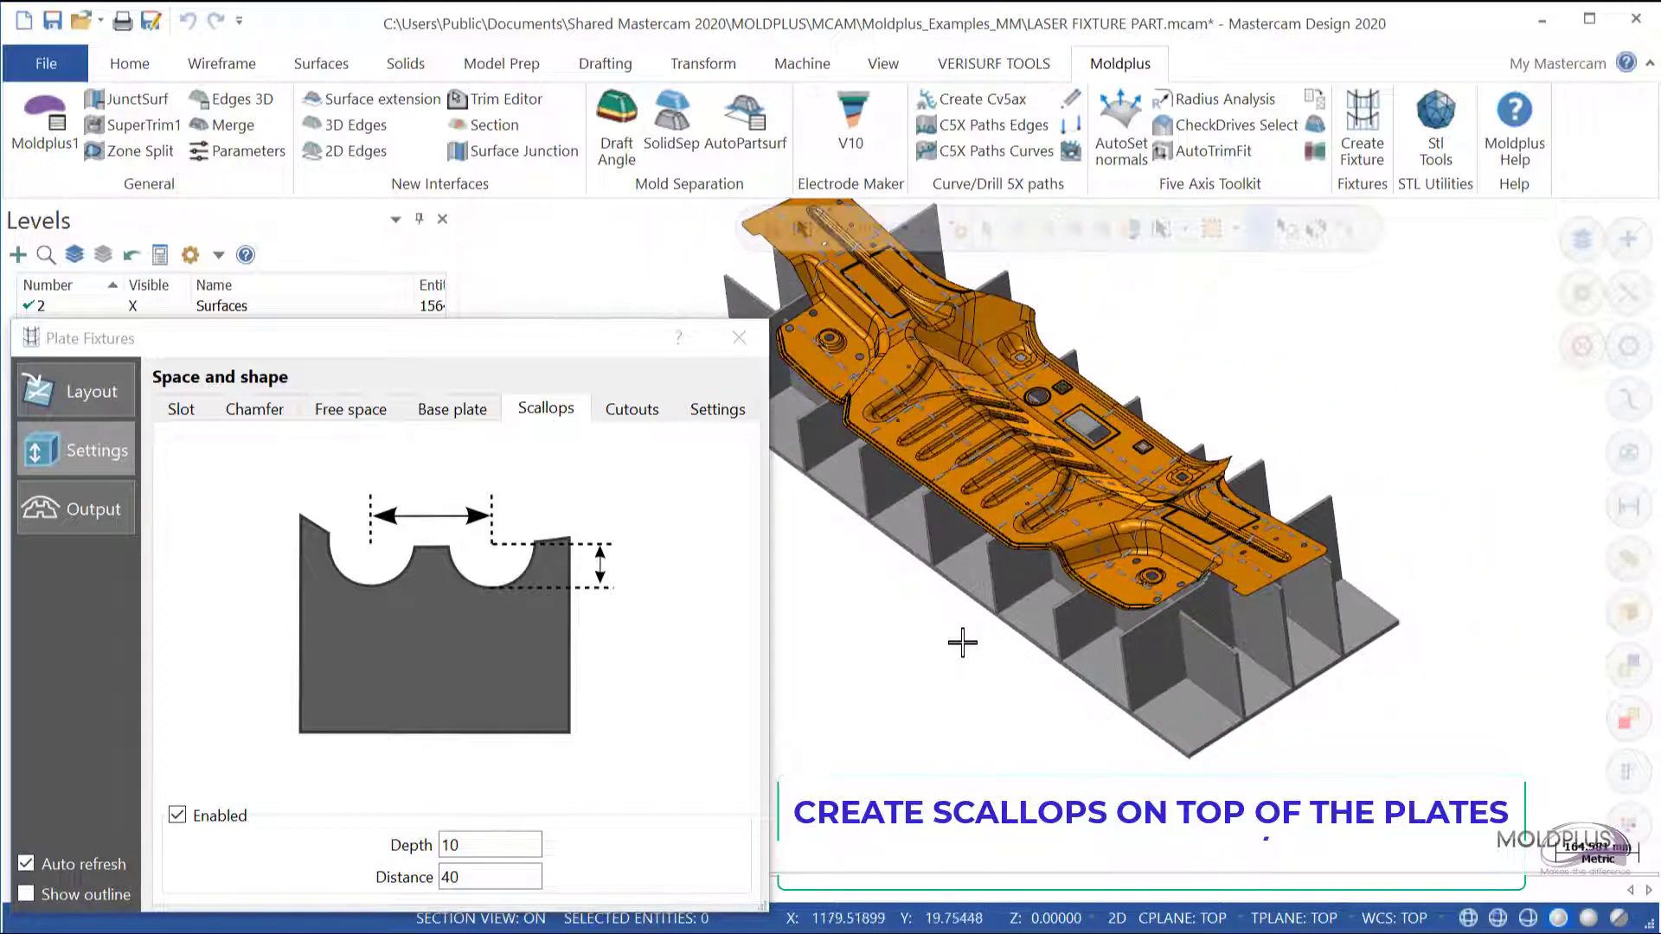
{"action": "scroll", "coordinate": [887, 382], "scroll_direction": "up", "scroll_amount": 2}
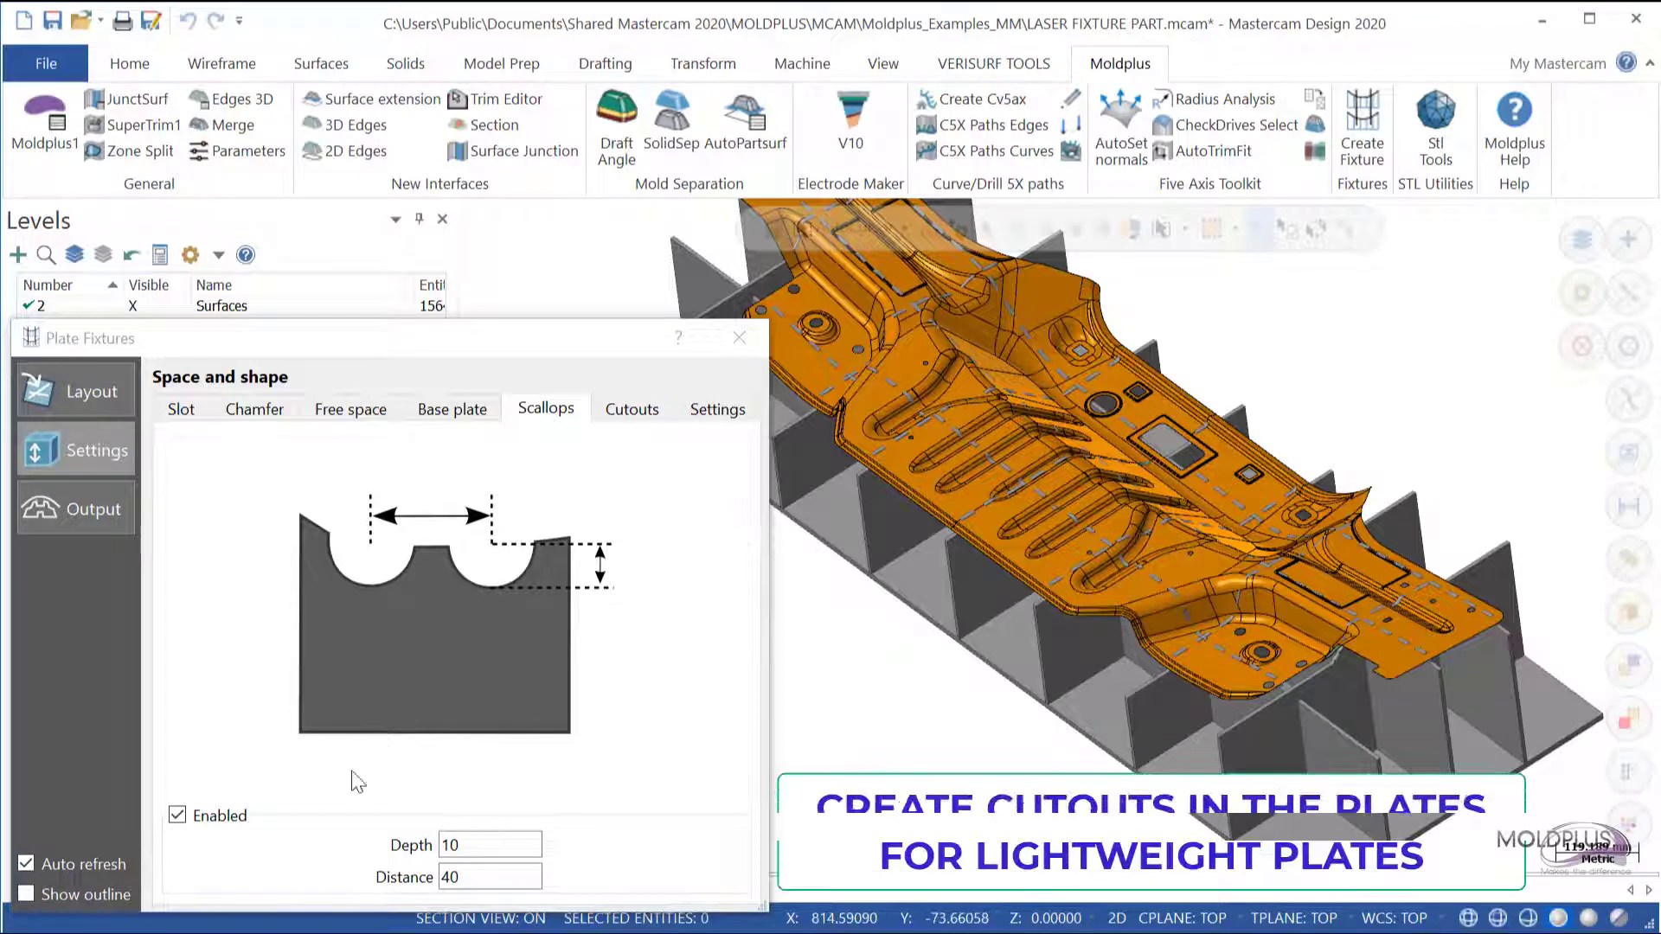
Enable cutouts in the fixture plates to make them lighter
{"action": "left_click", "coordinate": [637, 419]}
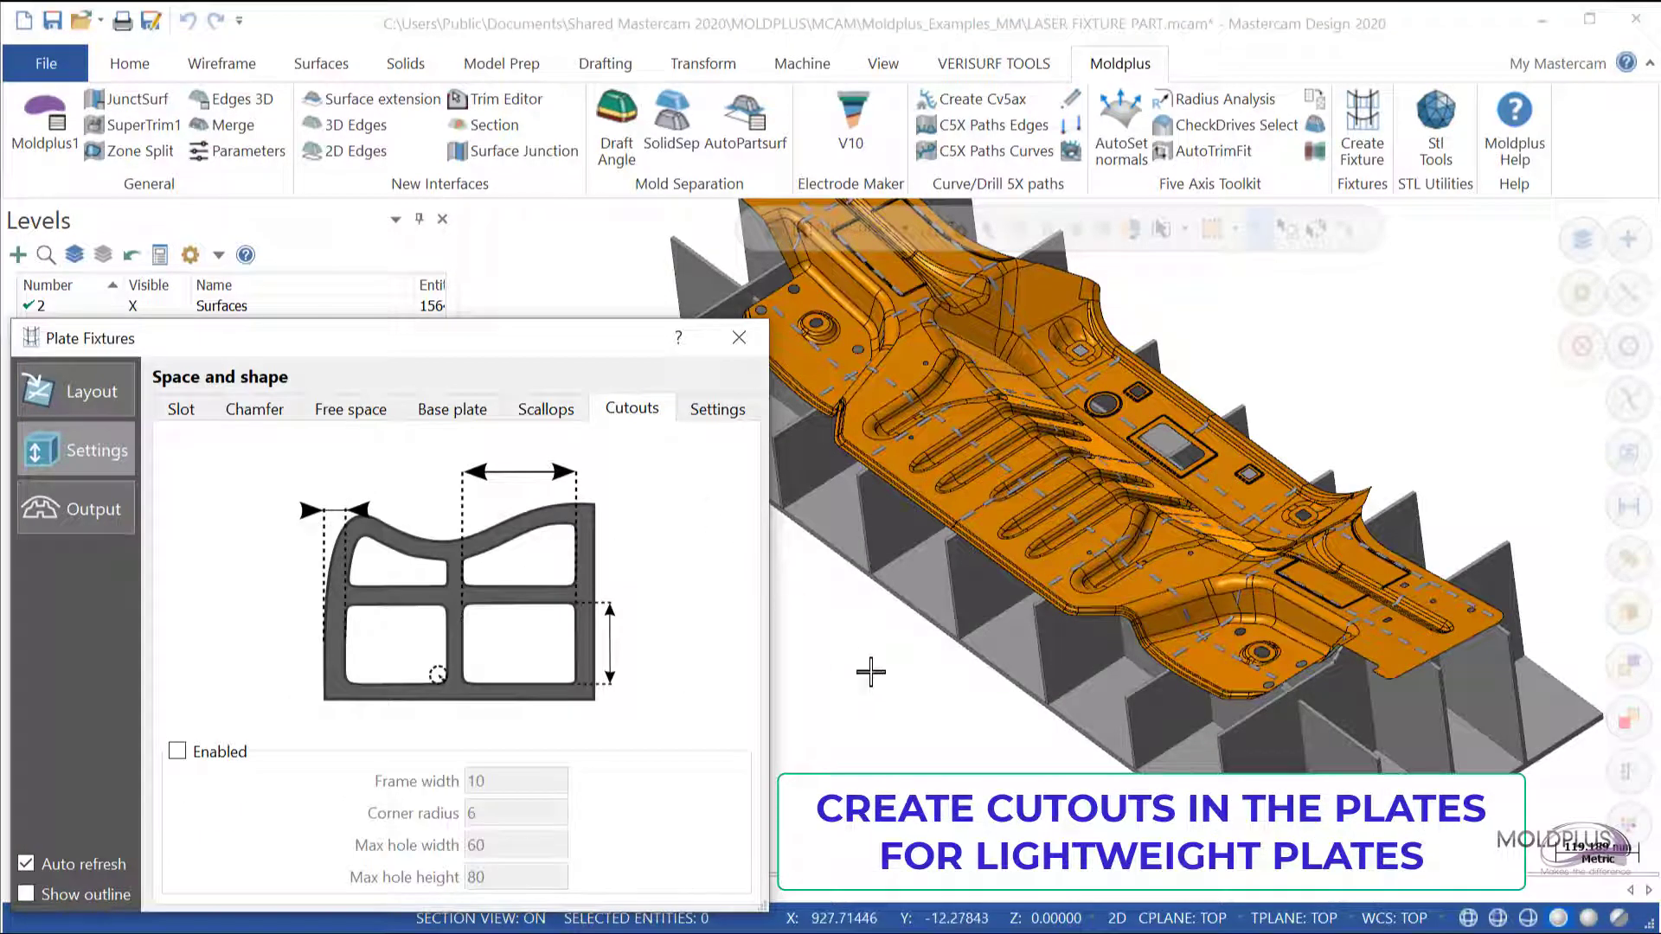
{"action": "scroll", "coordinate": [870, 672], "scroll_direction": "down", "scroll_amount": 2}
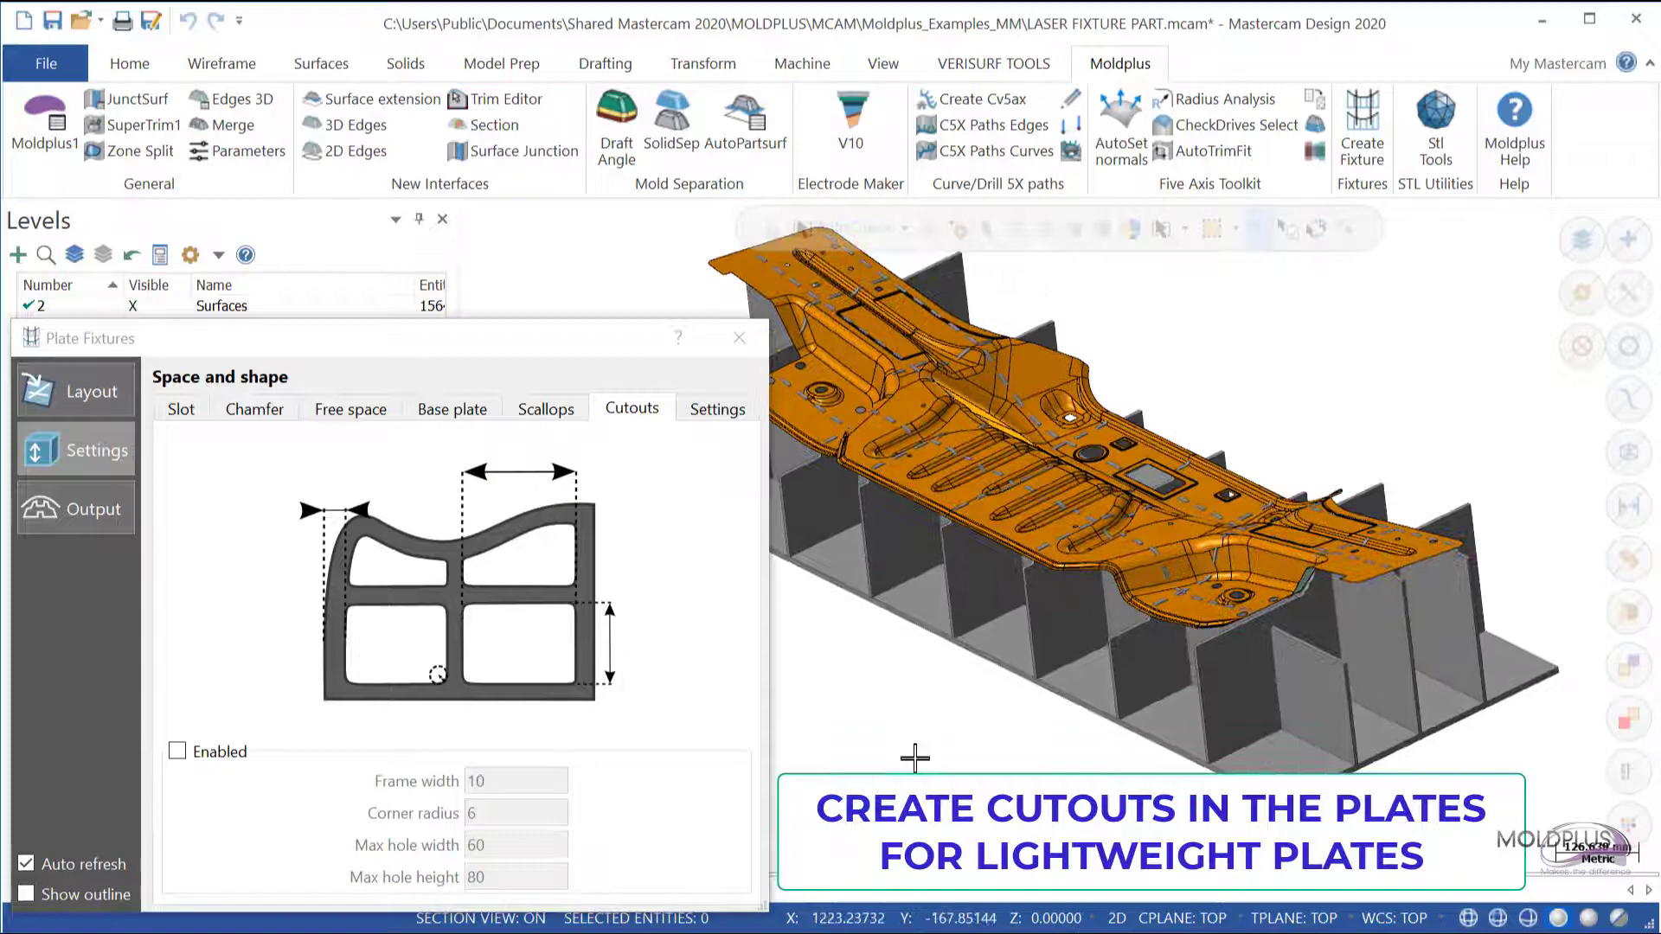
{"action": "left_click", "coordinate": [178, 752]}
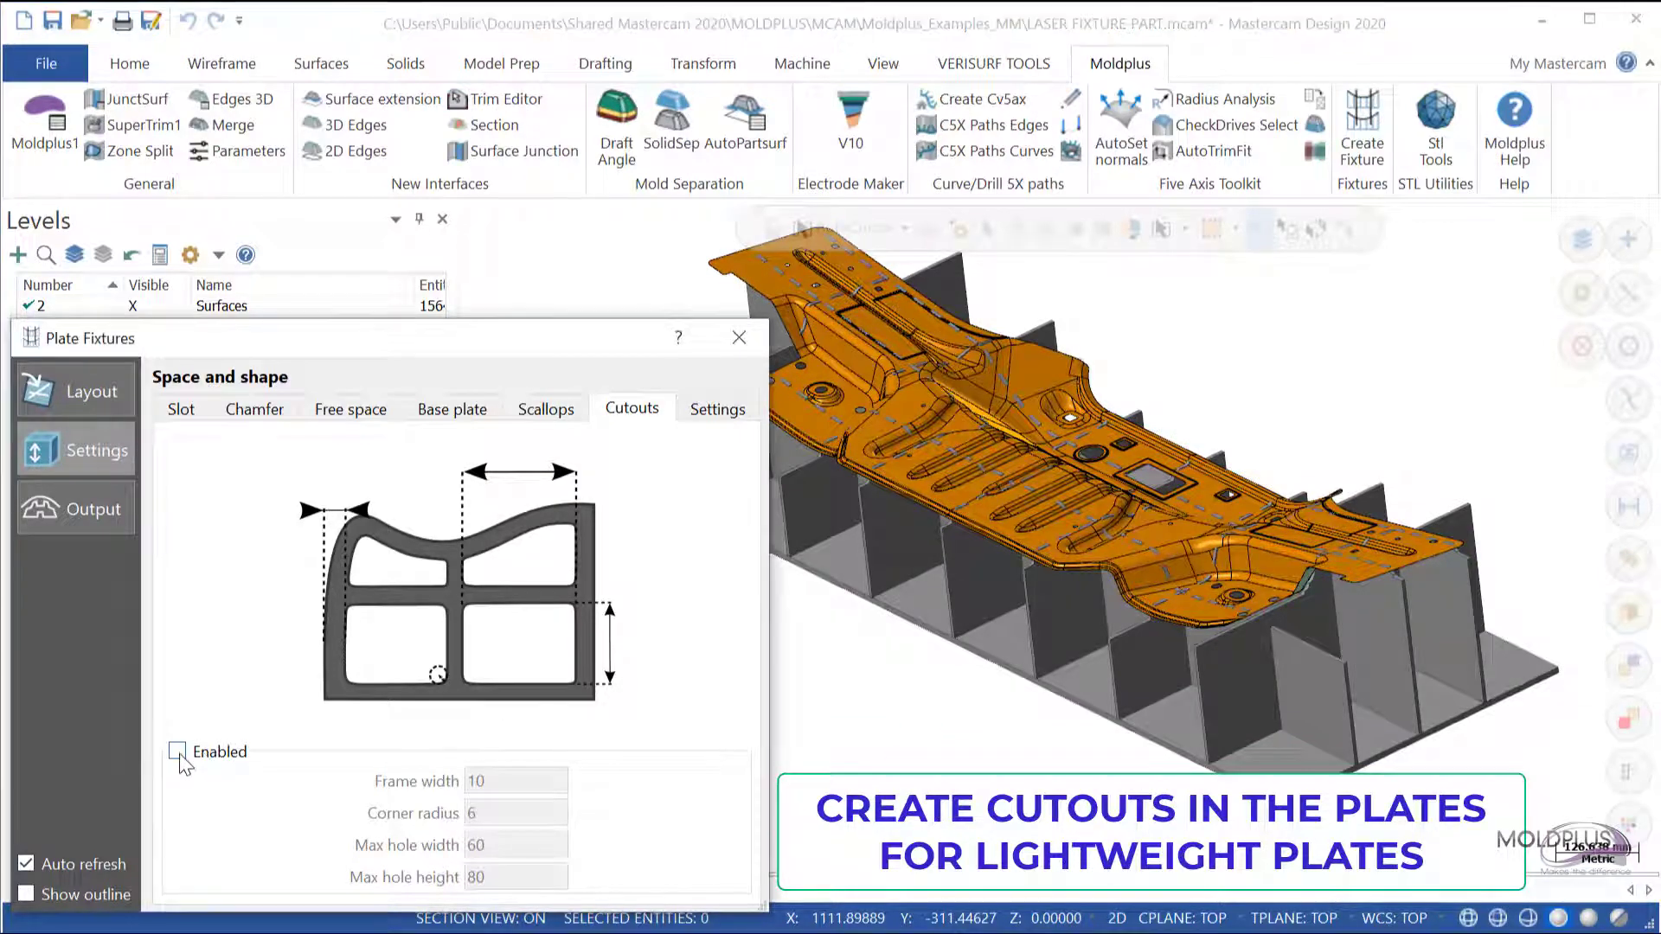
{"action": "scroll", "coordinate": [1303, 721], "scroll_direction": "up", "scroll_amount": 5}
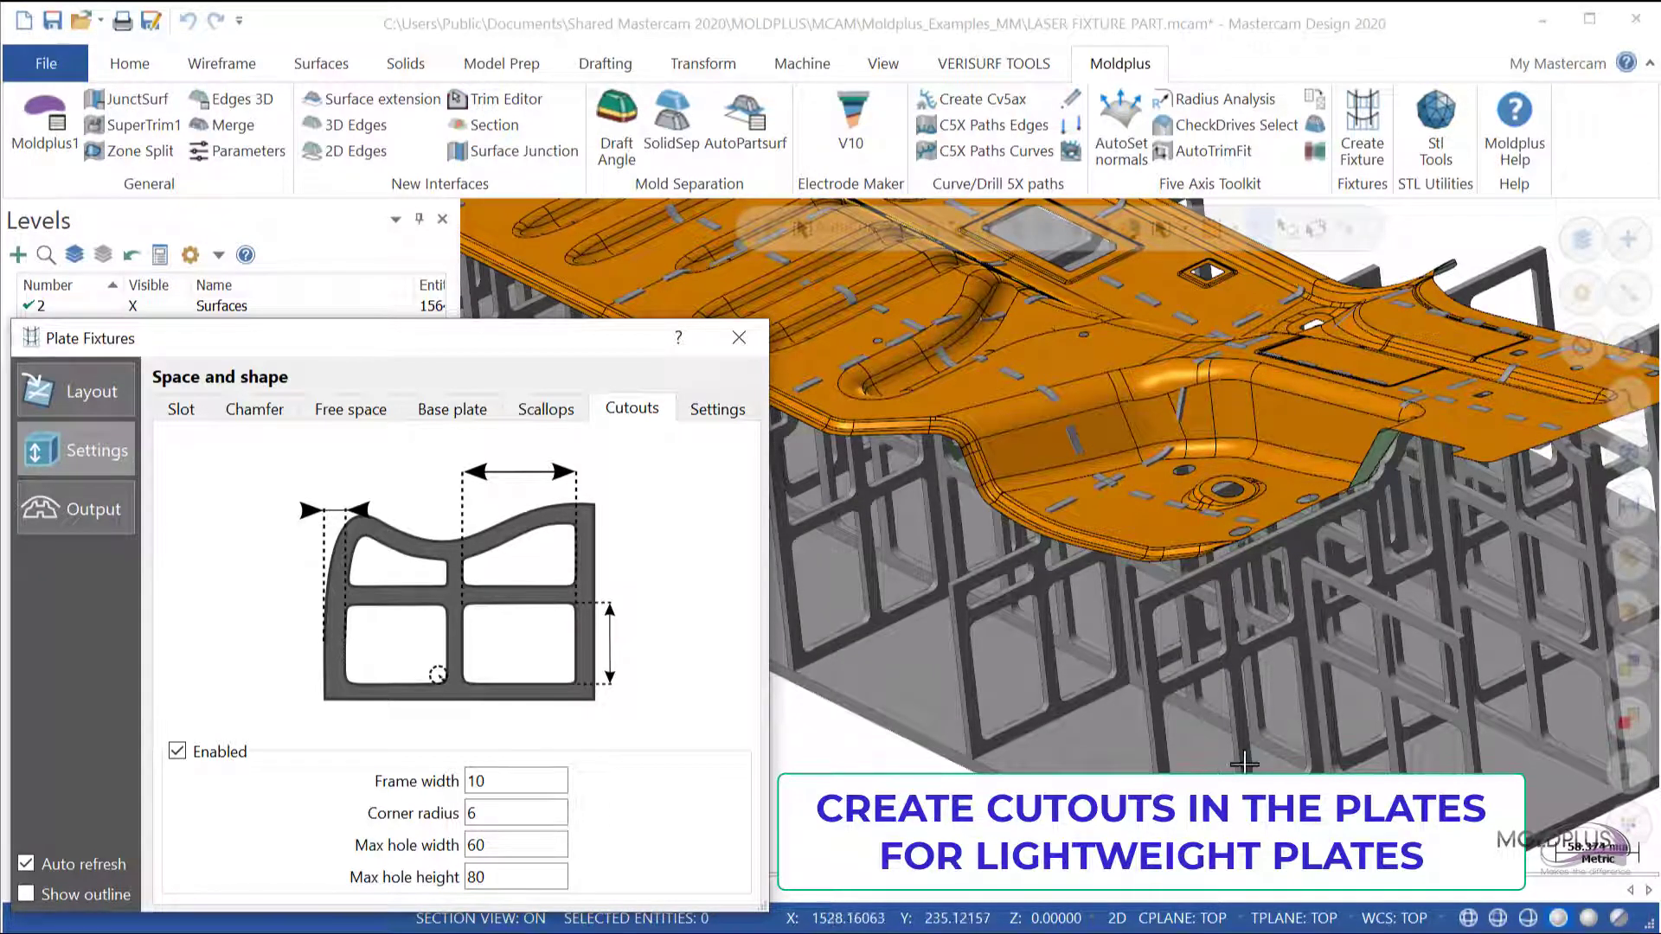
Try a maximum cutout hole height of 70 and restore it to 80
{"action": "scroll", "coordinate": [1194, 723], "scroll_direction": "down", "scroll_amount": 2}
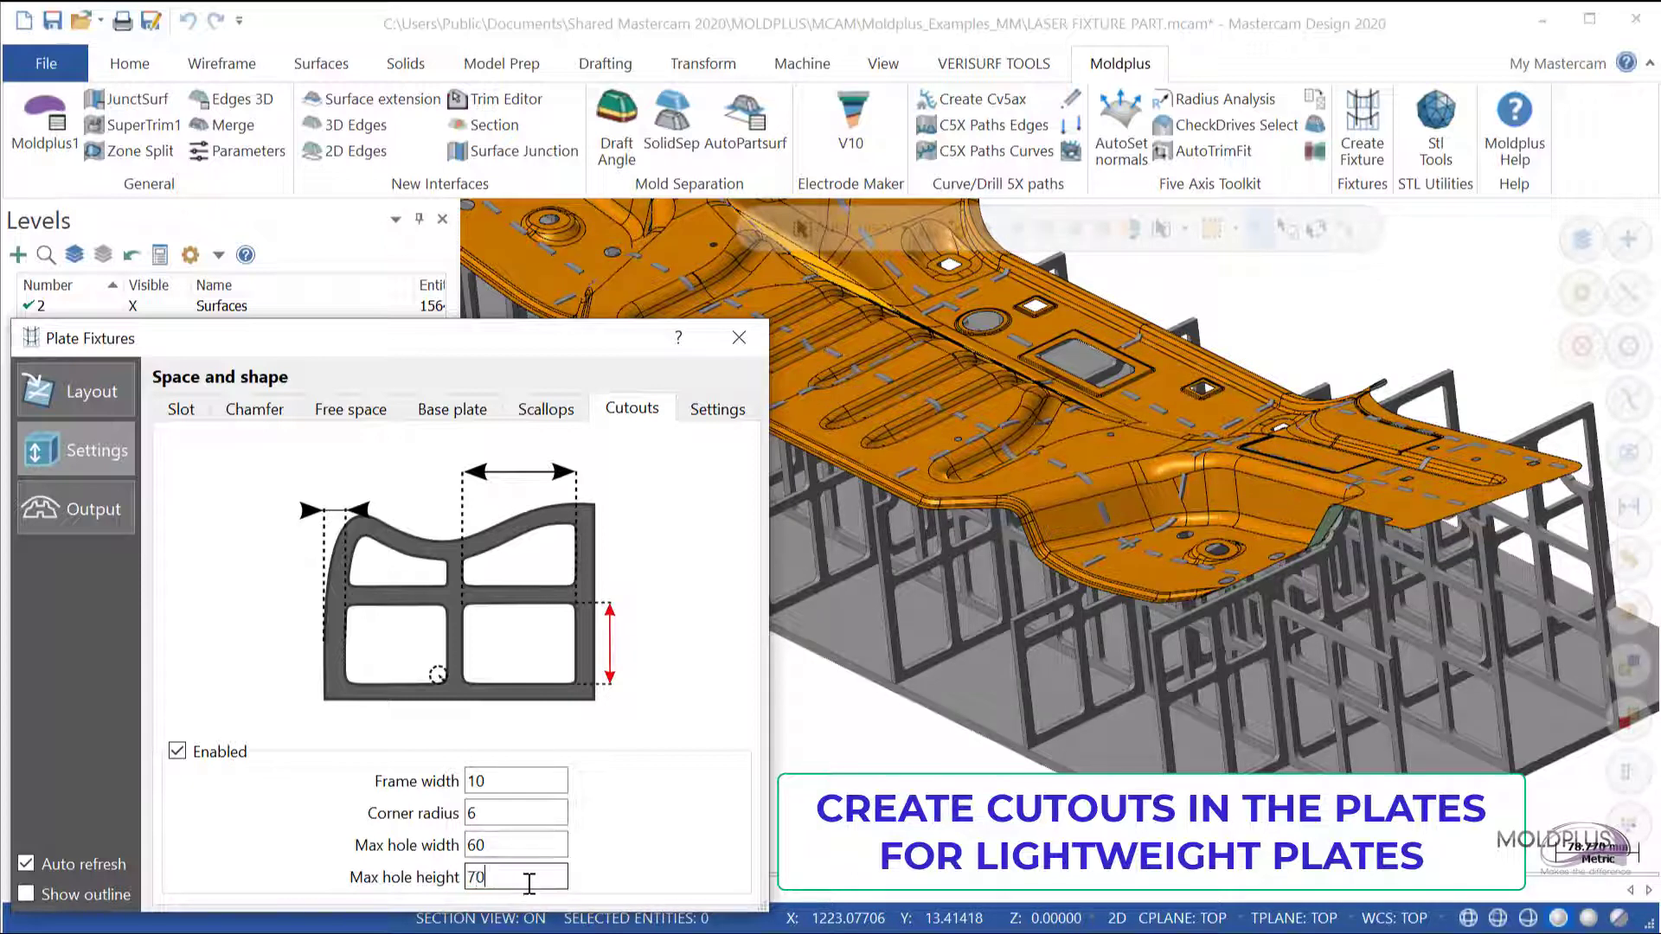
{"action": "left_click", "coordinate": [509, 845]}
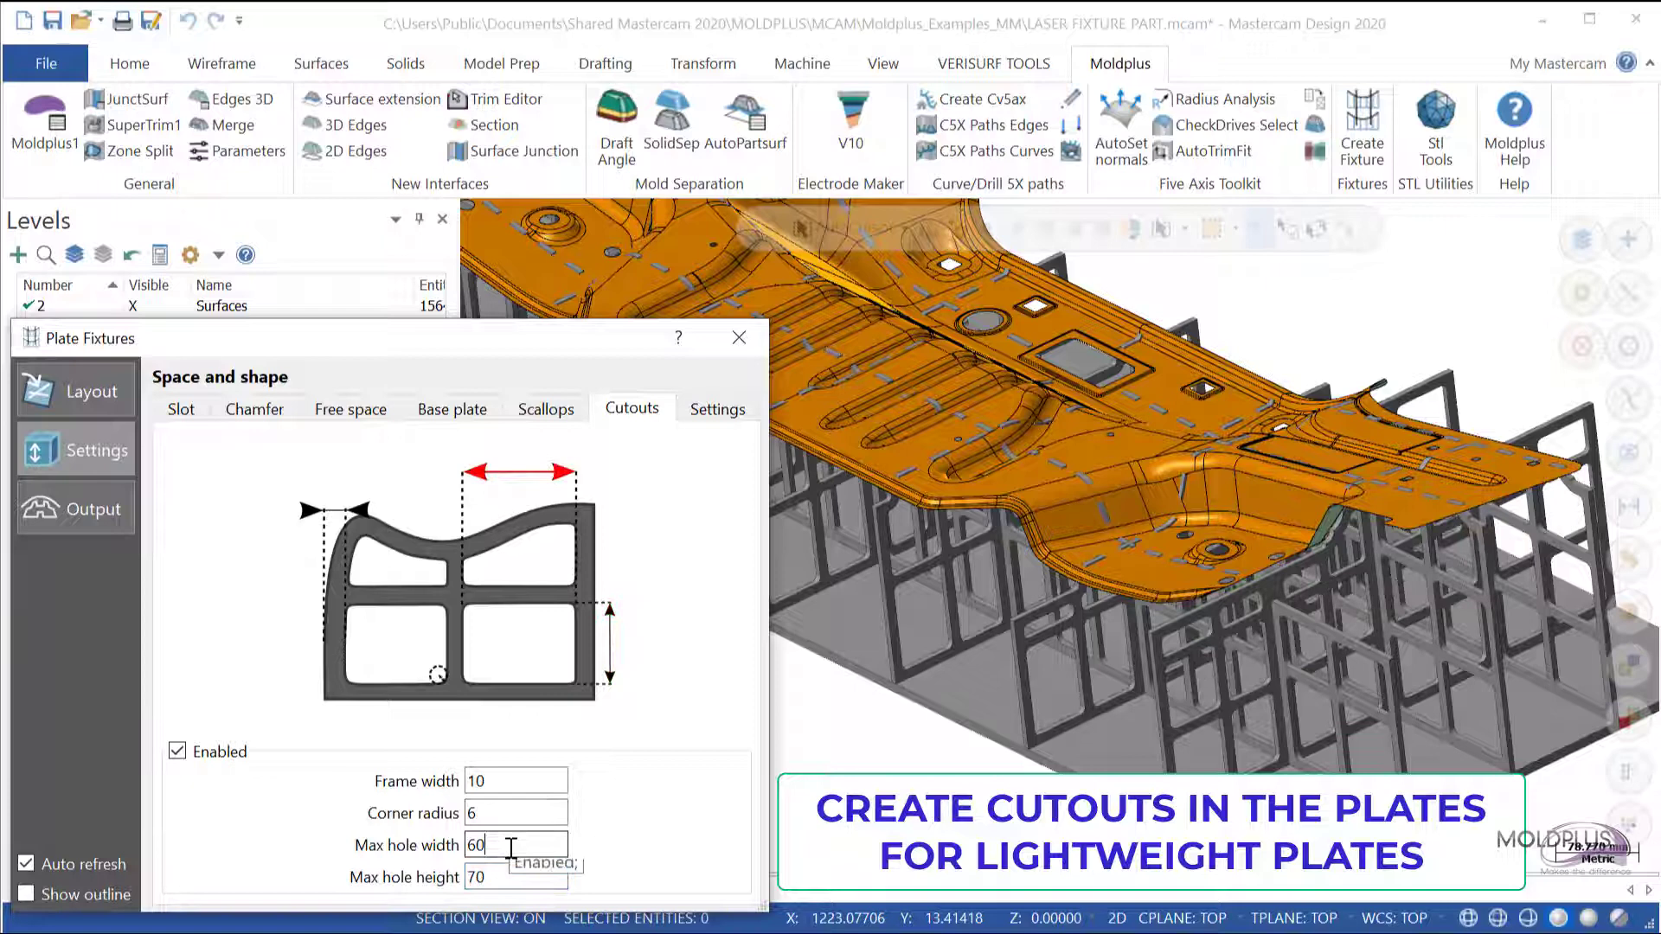
{"action": "double_click", "coordinate": [510, 875]}
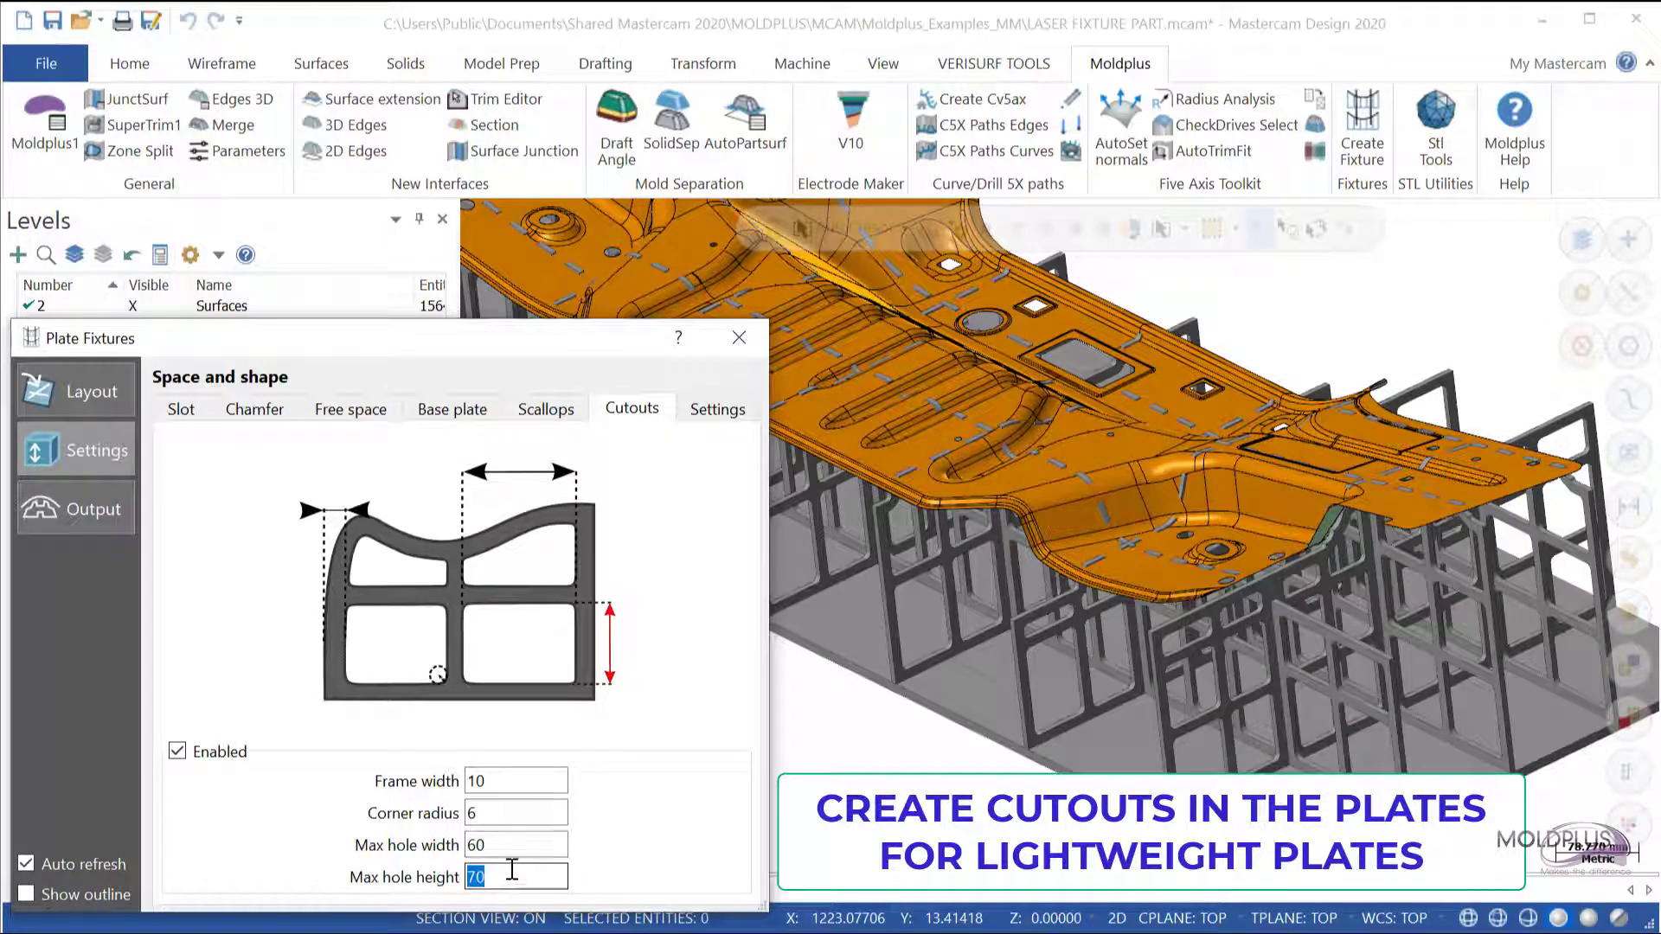
{"action": "type", "text": "8"}
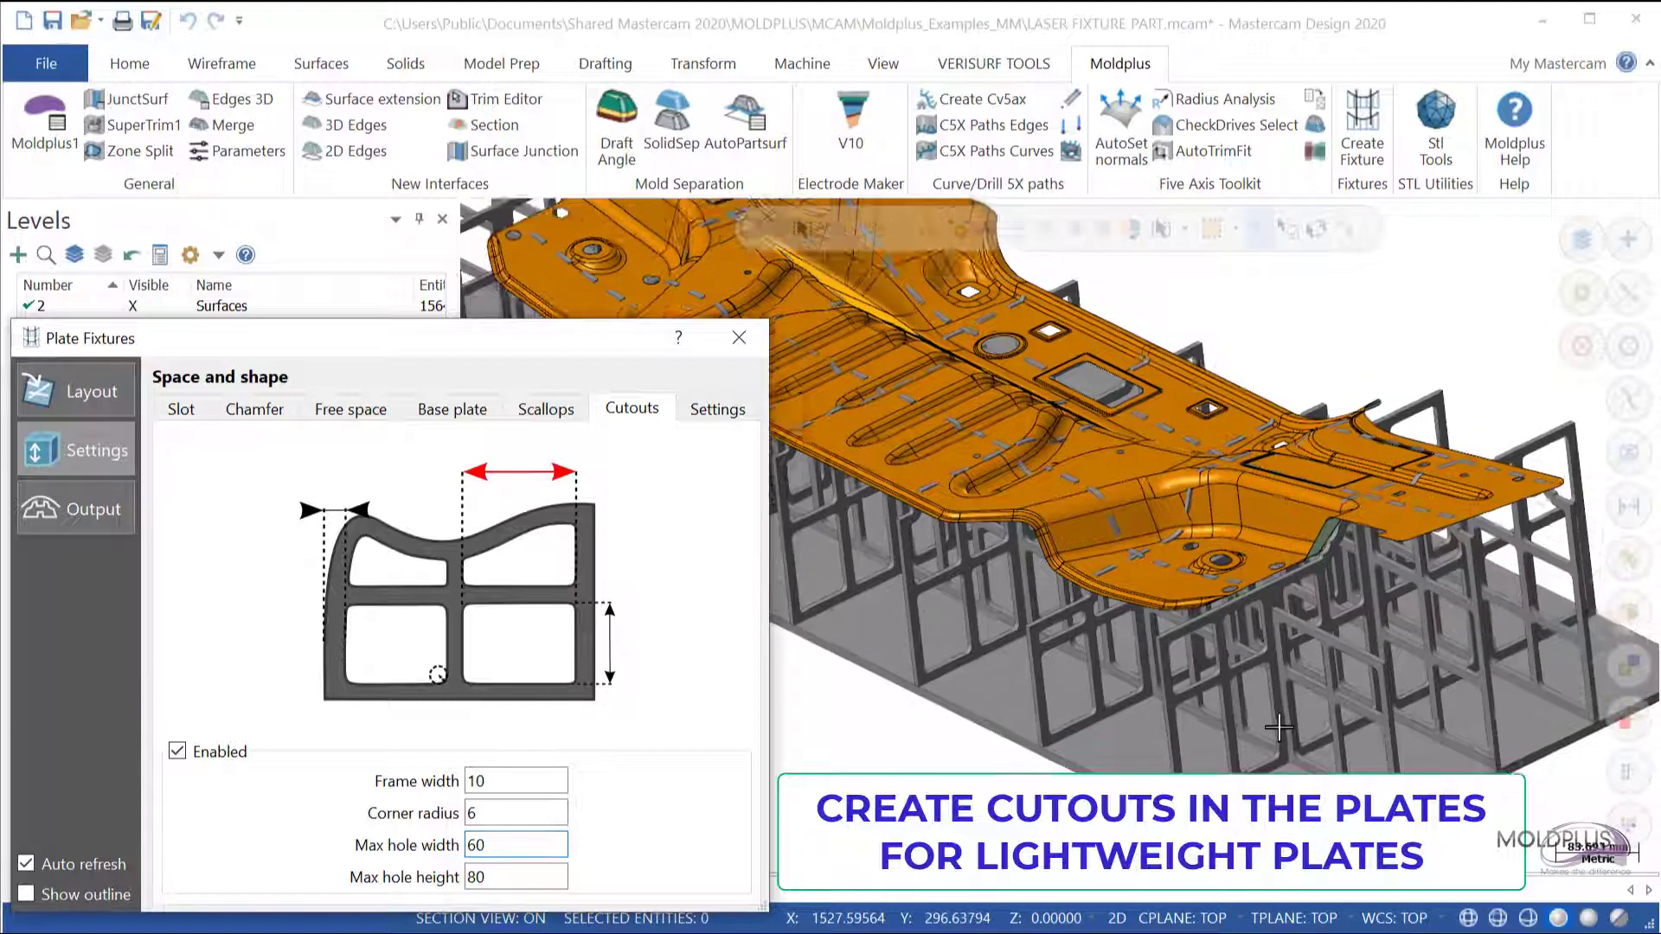
Output the plate assembly as solids on level 100 and close the Plate Fixtures dialog
{"action": "scroll", "coordinate": [1289, 751], "scroll_direction": "down", "scroll_amount": 5}
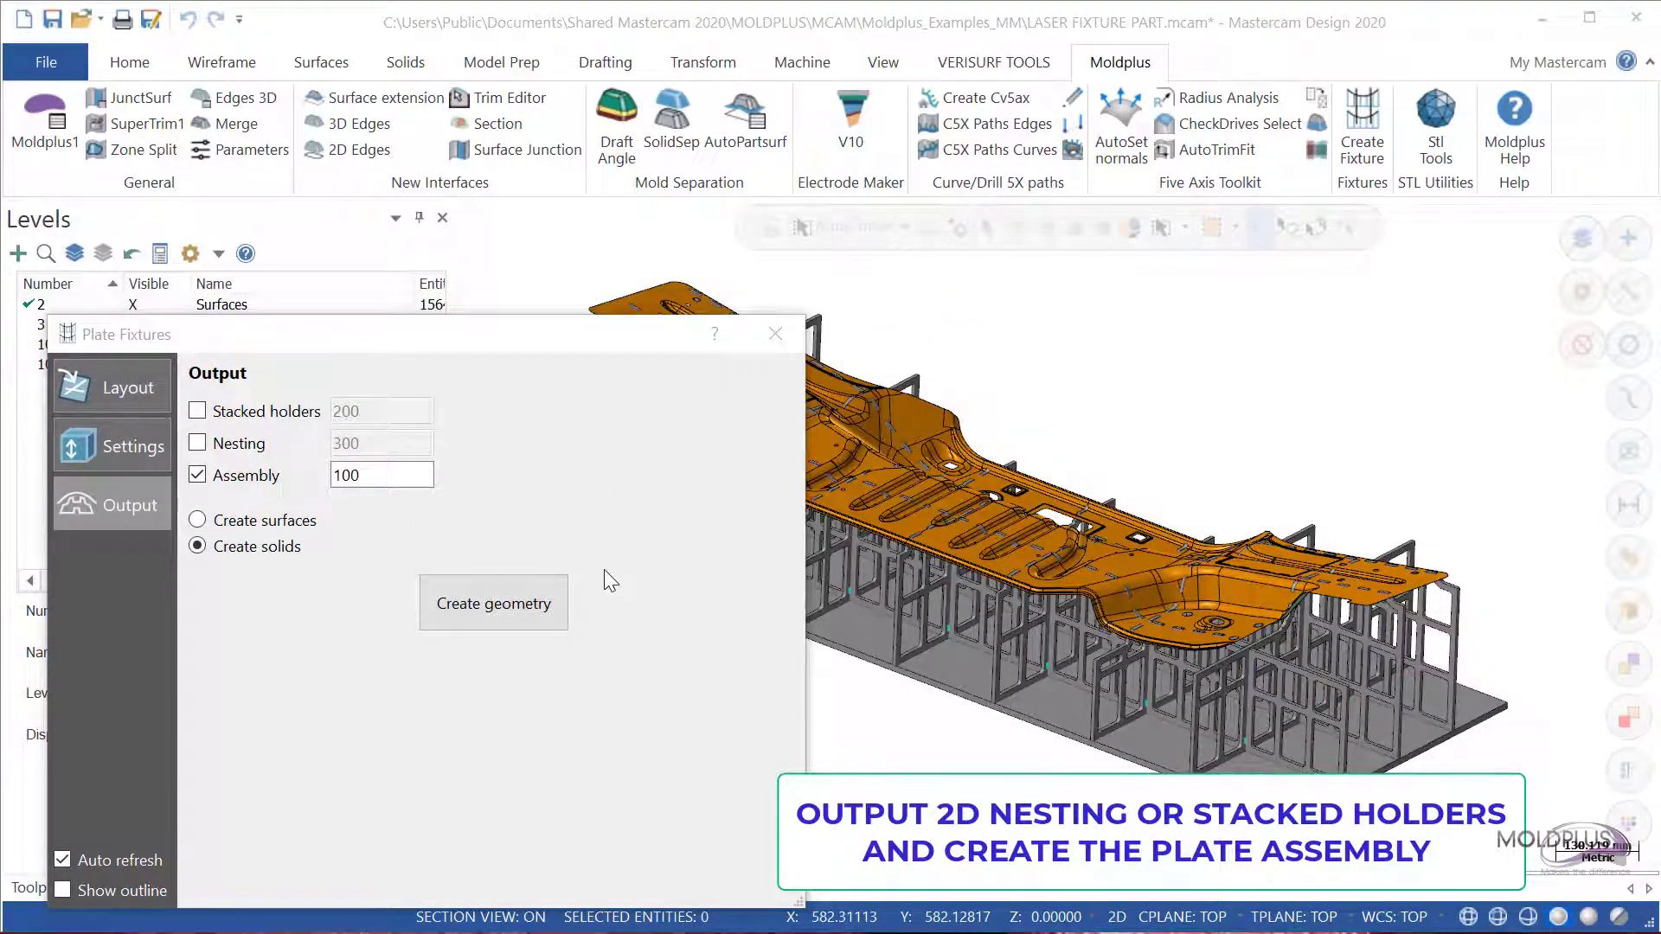
{"action": "left_click", "coordinate": [761, 341]}
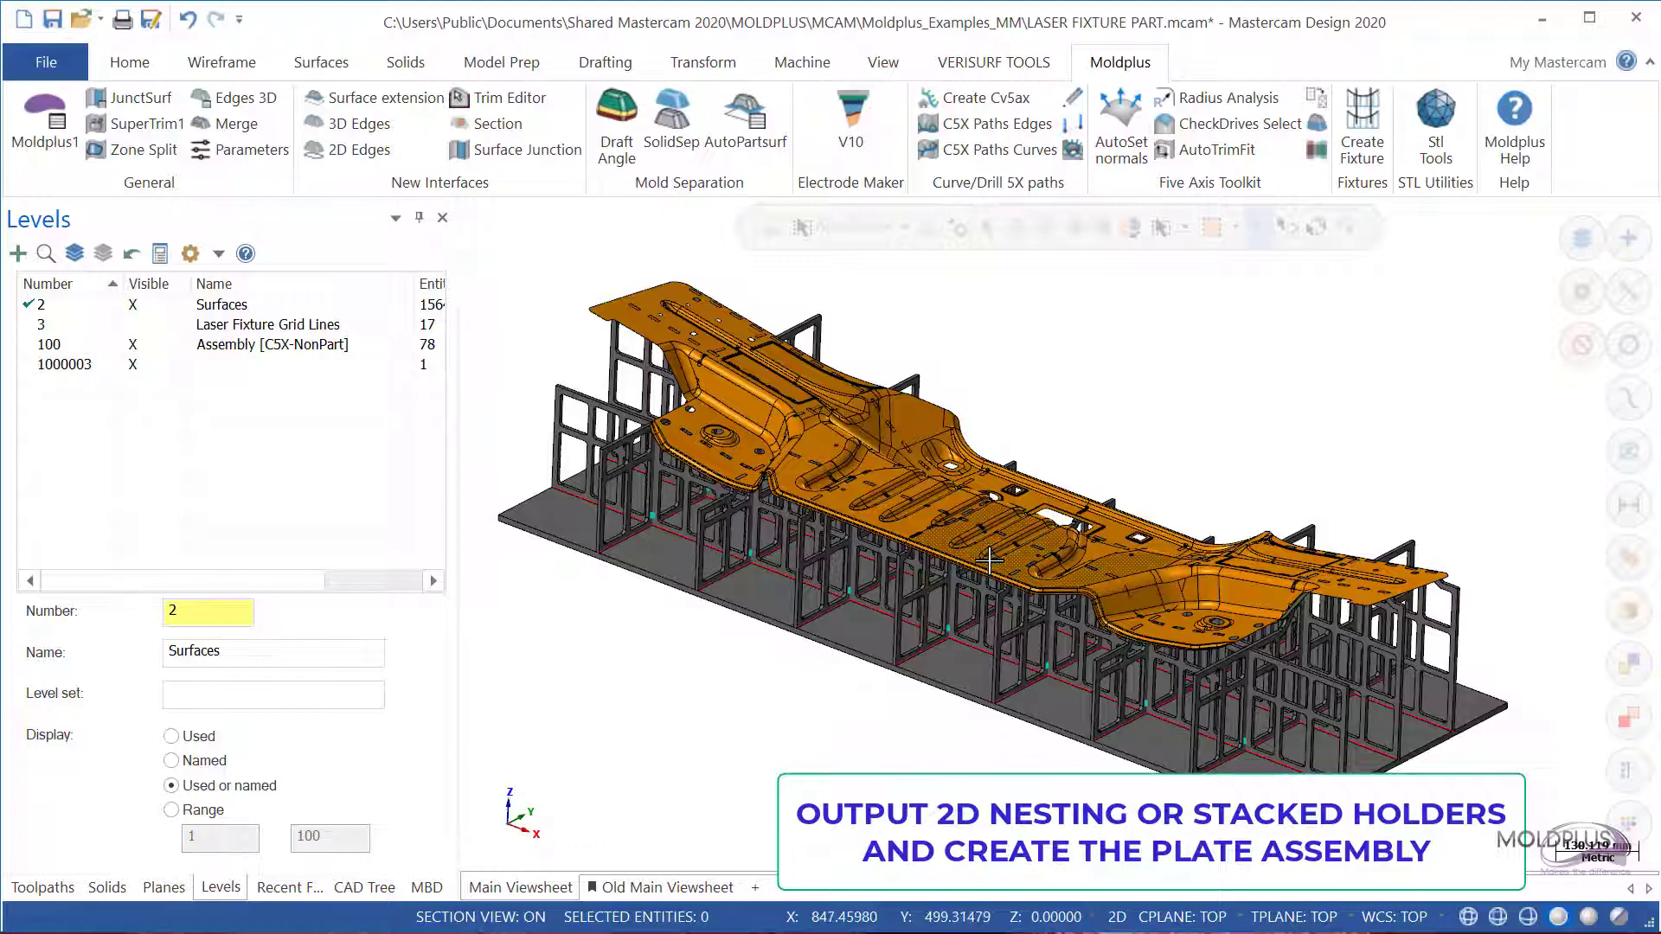
{"action": "middle_click_drag", "start_coordinate": [987, 561], "coordinate": [1025, 519]}
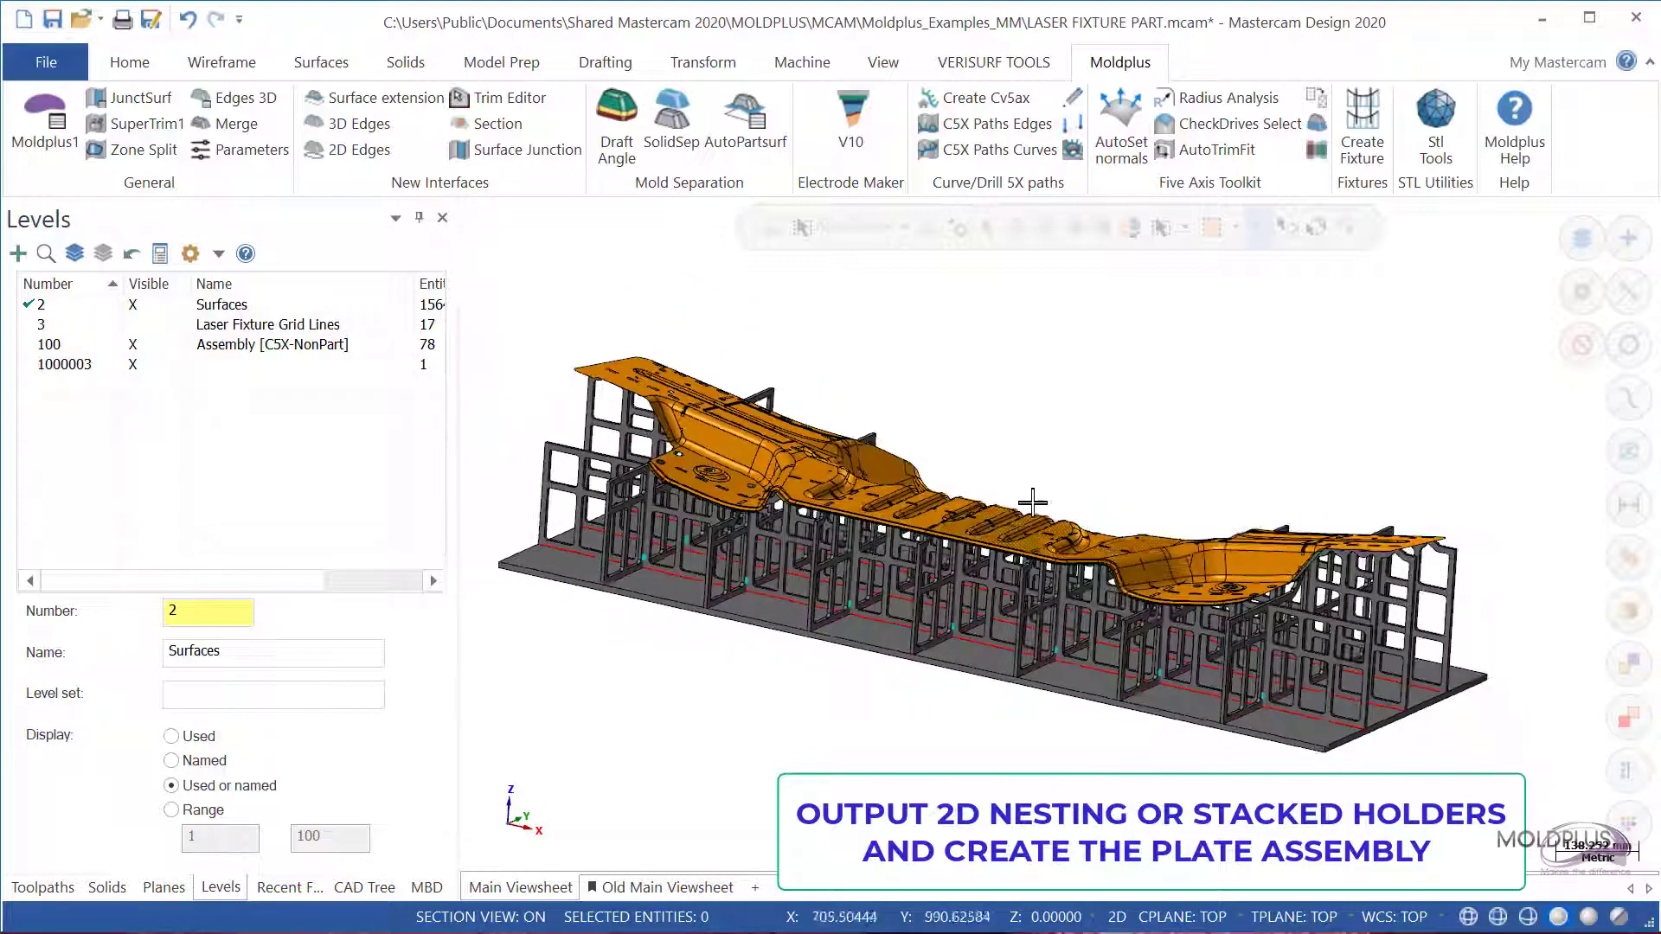
Hide the Surfaces level to examine the scallops and cutouts of the plate assembly, and show the level again
{"action": "left_click", "coordinate": [142, 308]}
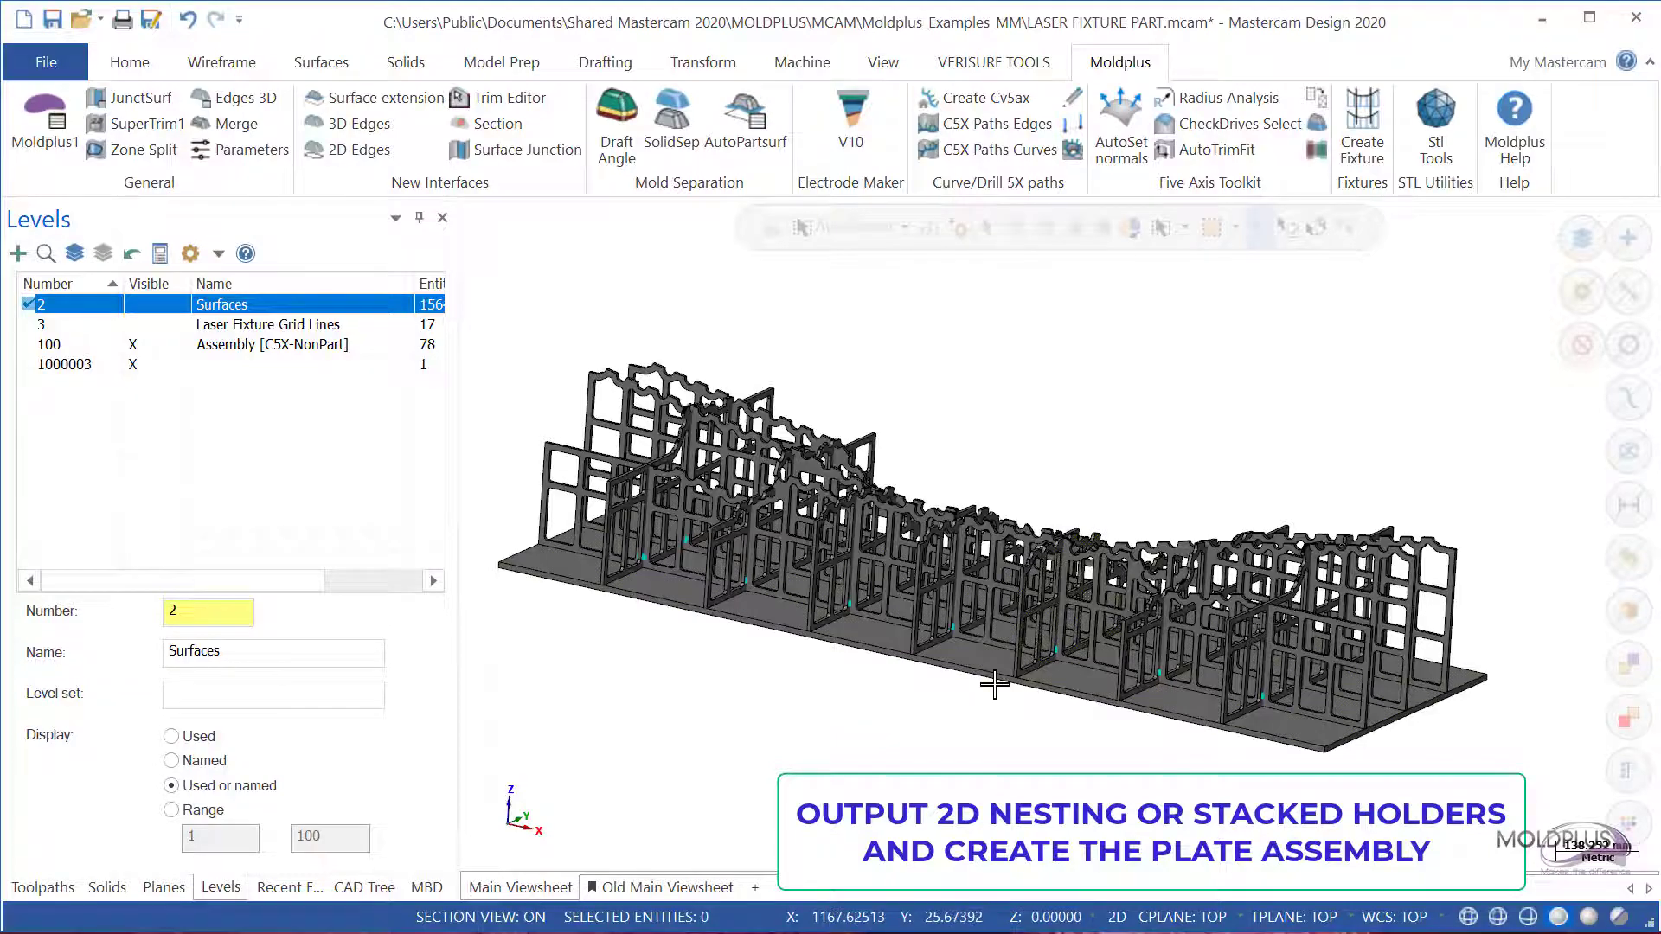
{"action": "middle_click_drag", "start_coordinate": [995, 649], "coordinate": [964, 688]}
{"action": "scroll", "coordinate": [964, 688], "scroll_direction": "up", "scroll_amount": 6}
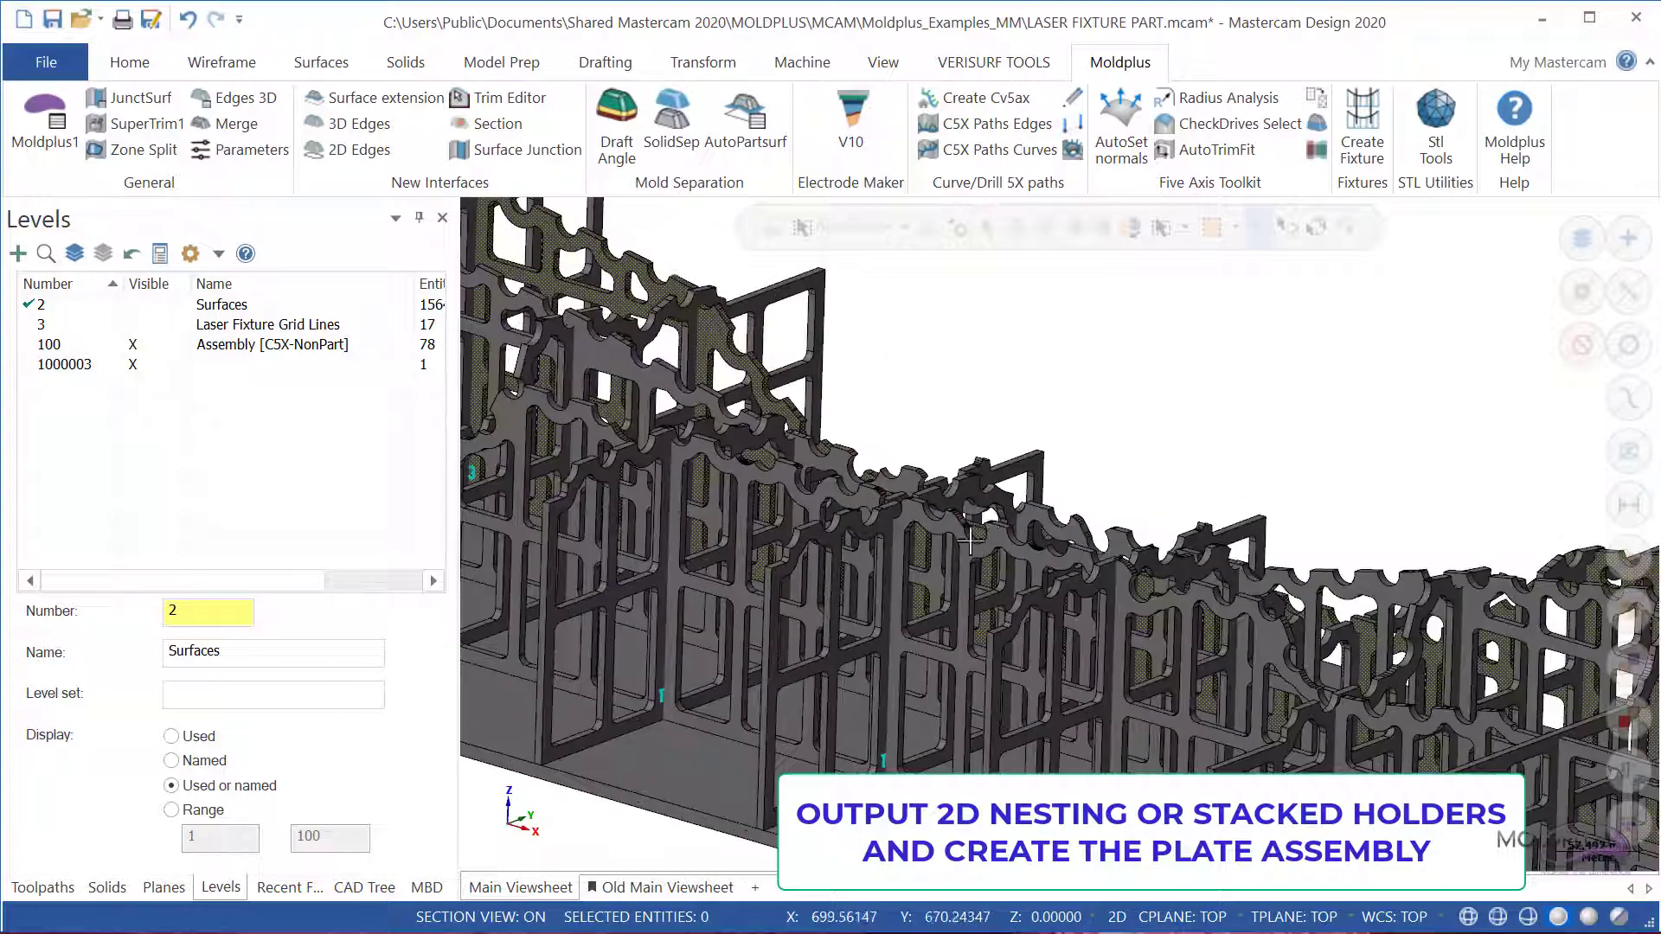
{"action": "scroll", "coordinate": [891, 603], "scroll_direction": "down", "scroll_amount": 5}
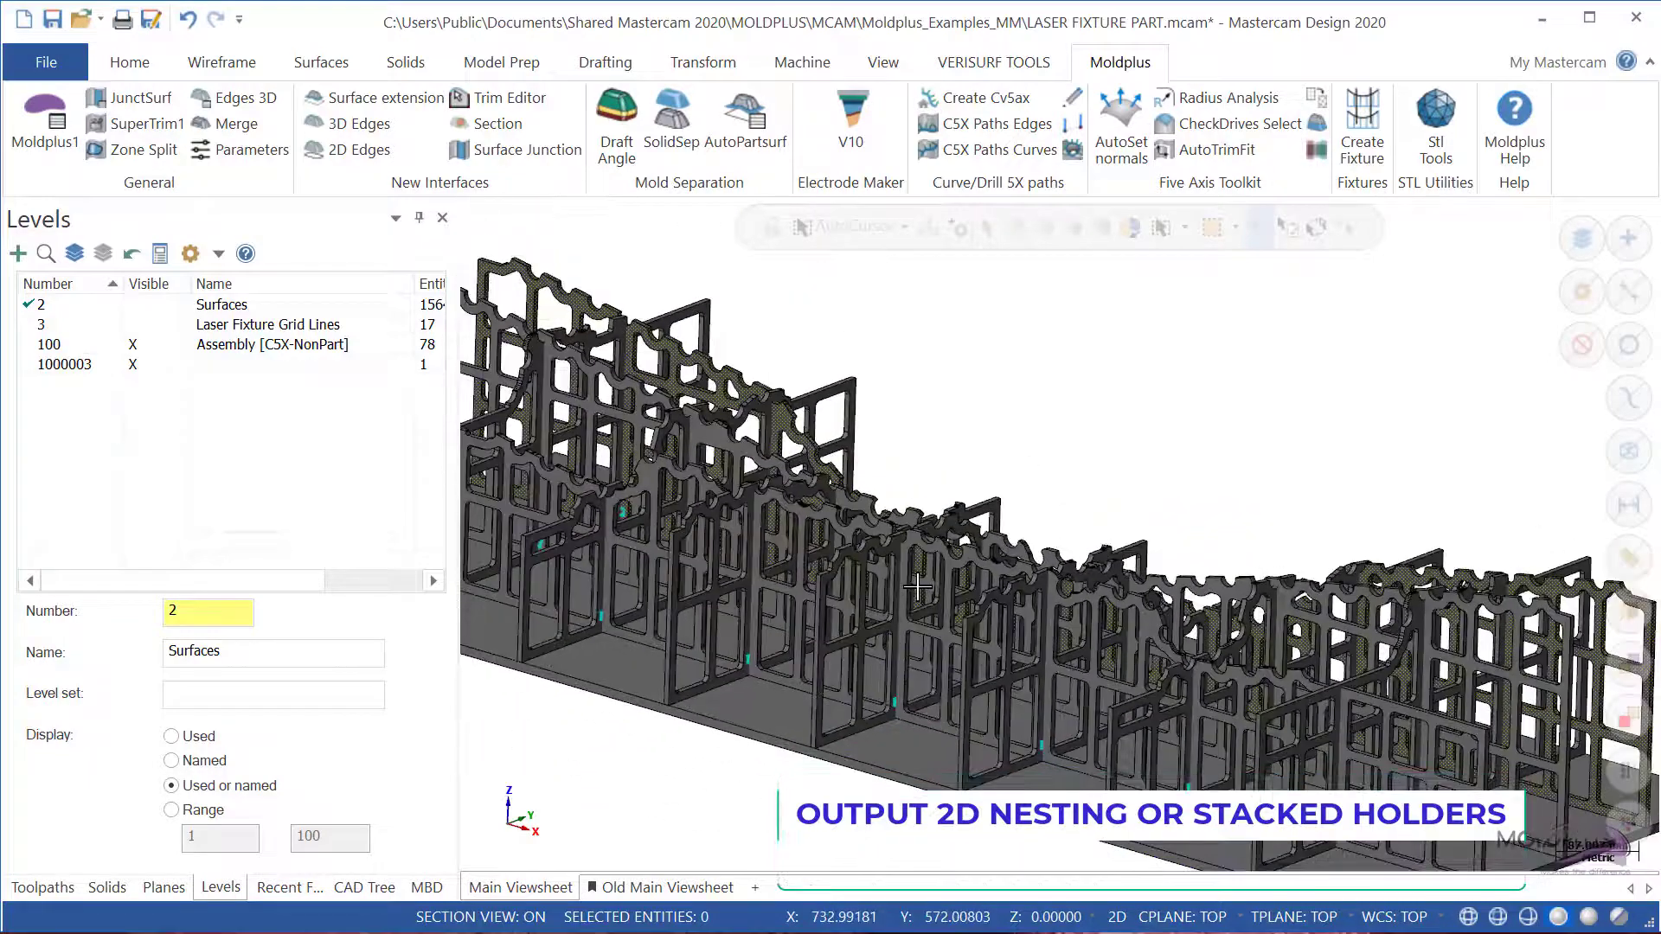
{"action": "scroll", "coordinate": [919, 585], "scroll_direction": "down", "scroll_amount": 2}
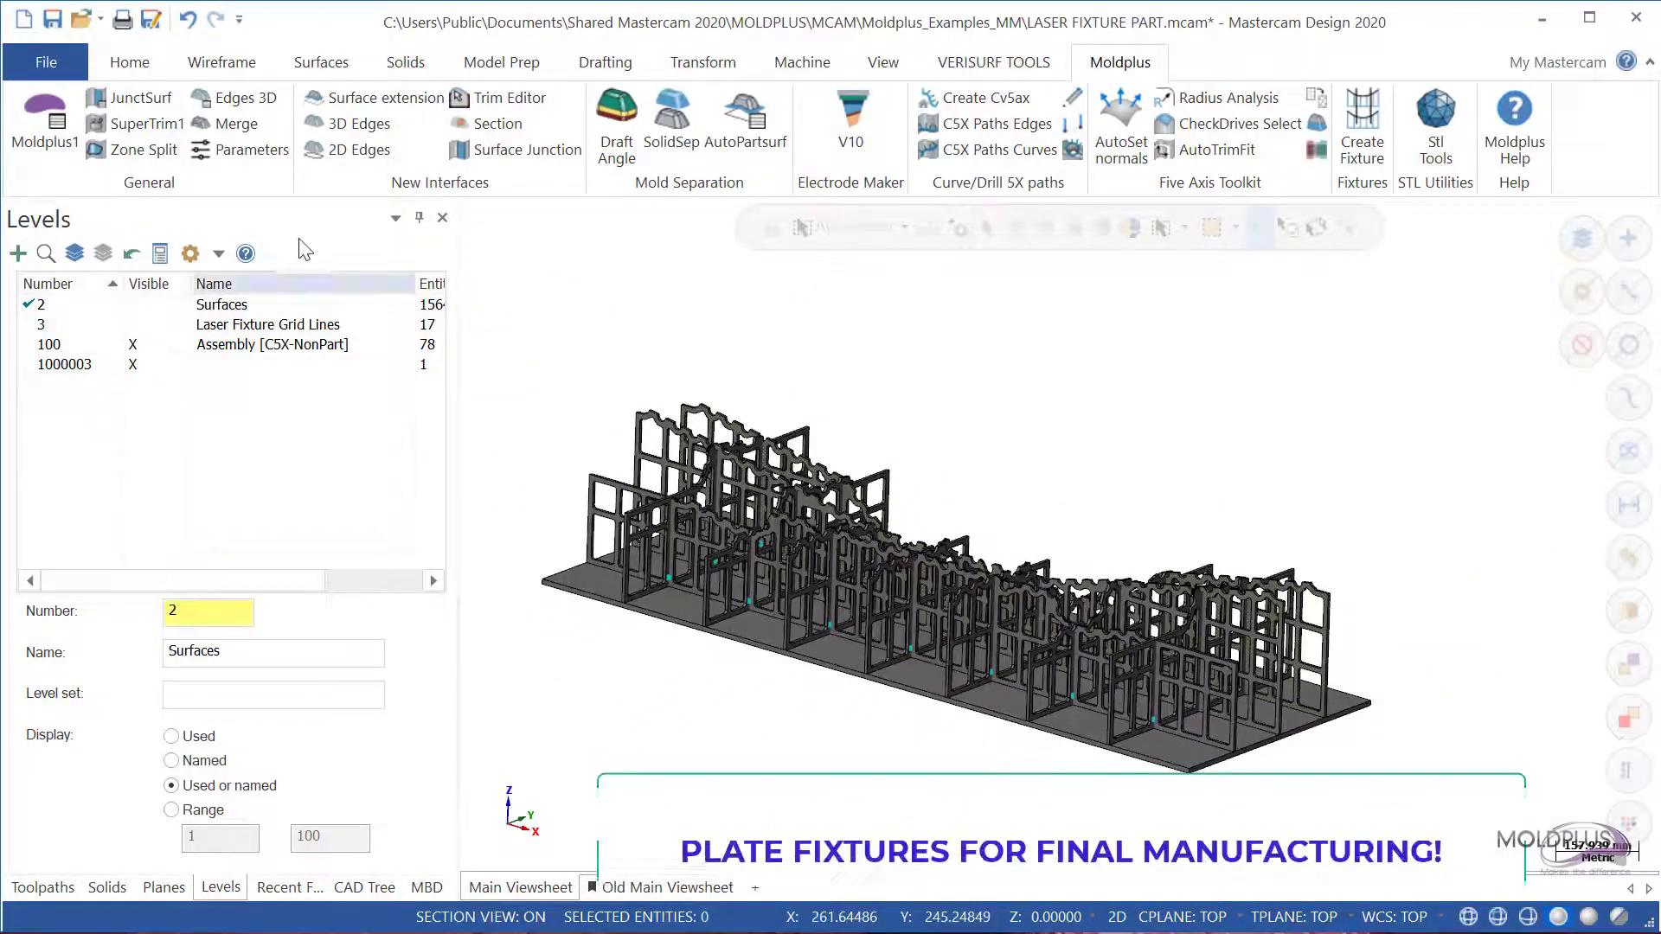
{"action": "left_click", "coordinate": [143, 305]}
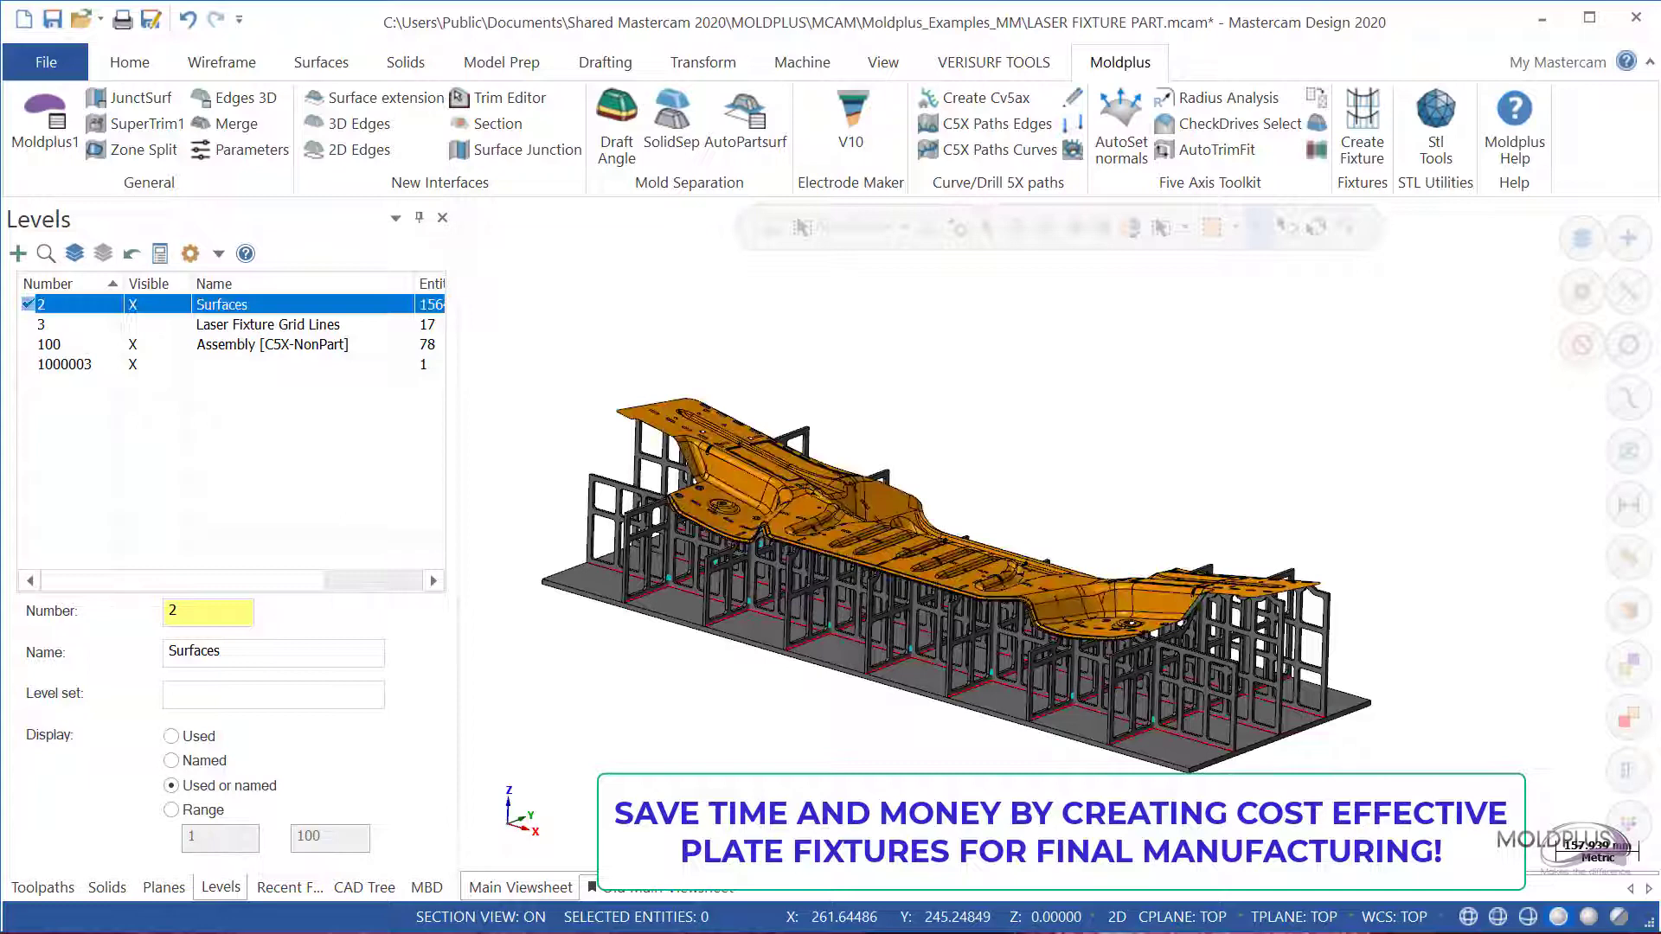